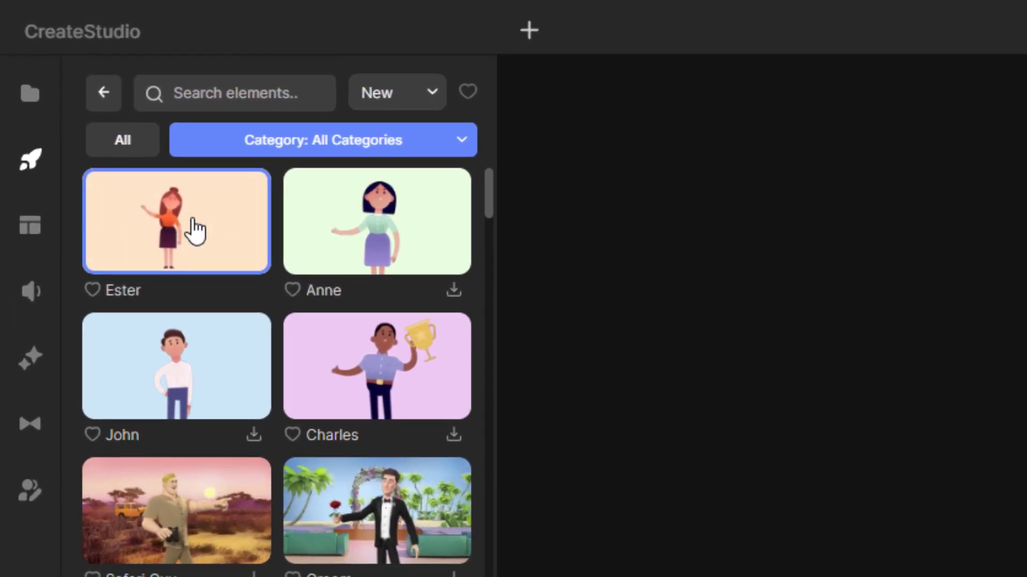
{"action": "left_click_drag", "start_coordinate": [198, 230], "coordinate": [458, 576]}
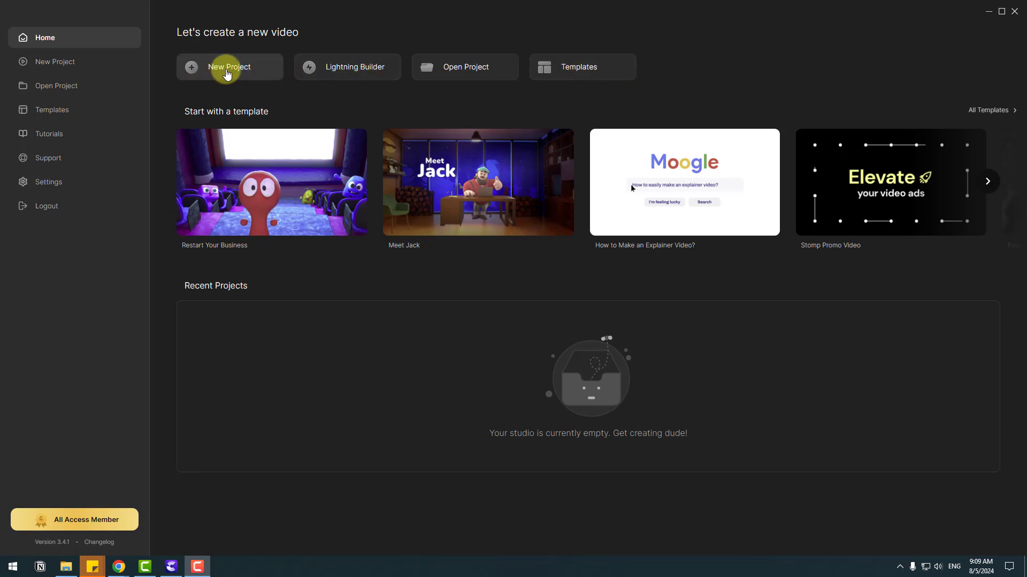
- Create a new video project and set its interface layout to Left & Right Panels
{"action": "left_click", "coordinate": [228, 73]}
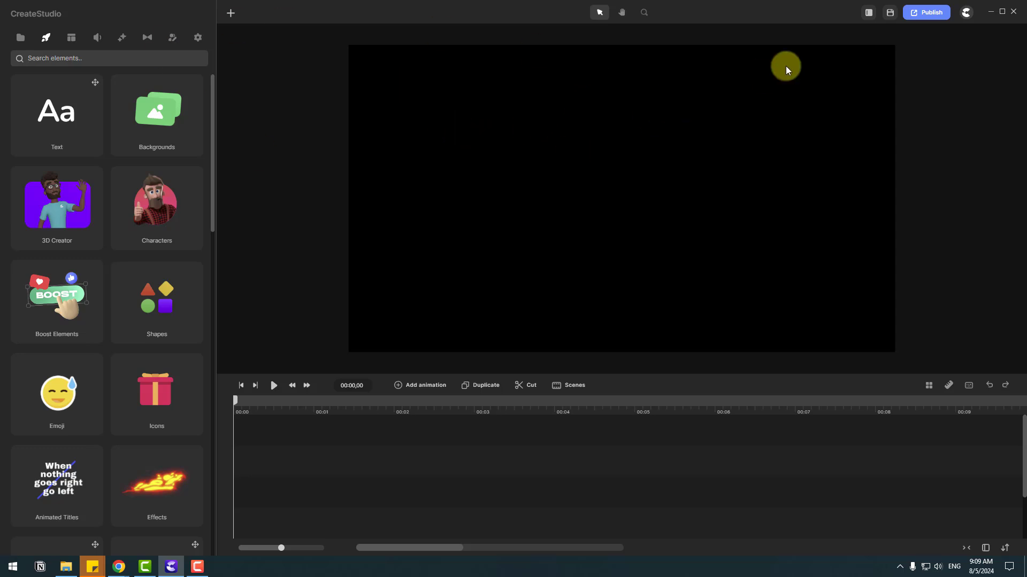
{"action": "left_click", "coordinate": [868, 14]}
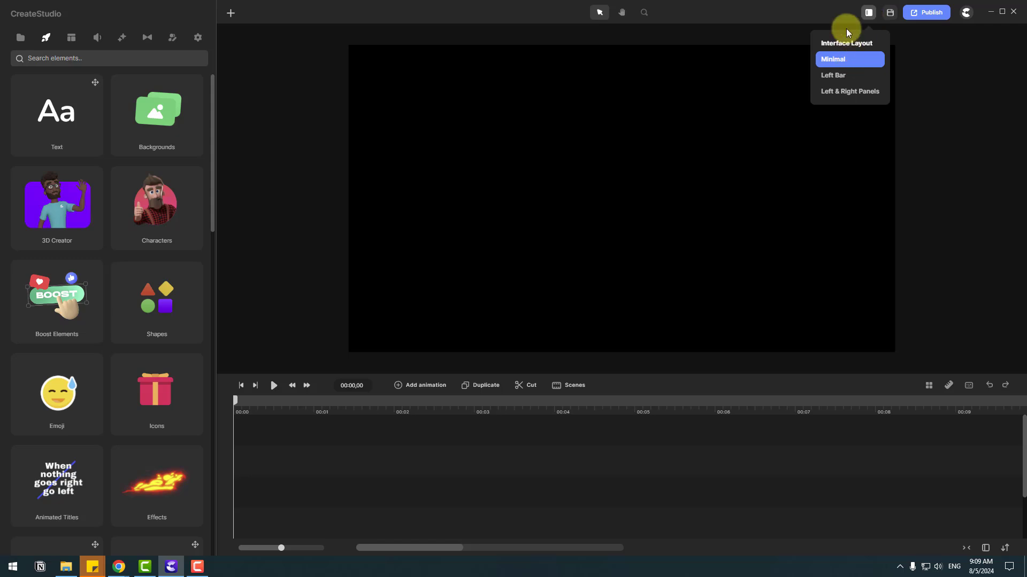
{"action": "left_click", "coordinate": [834, 76]}
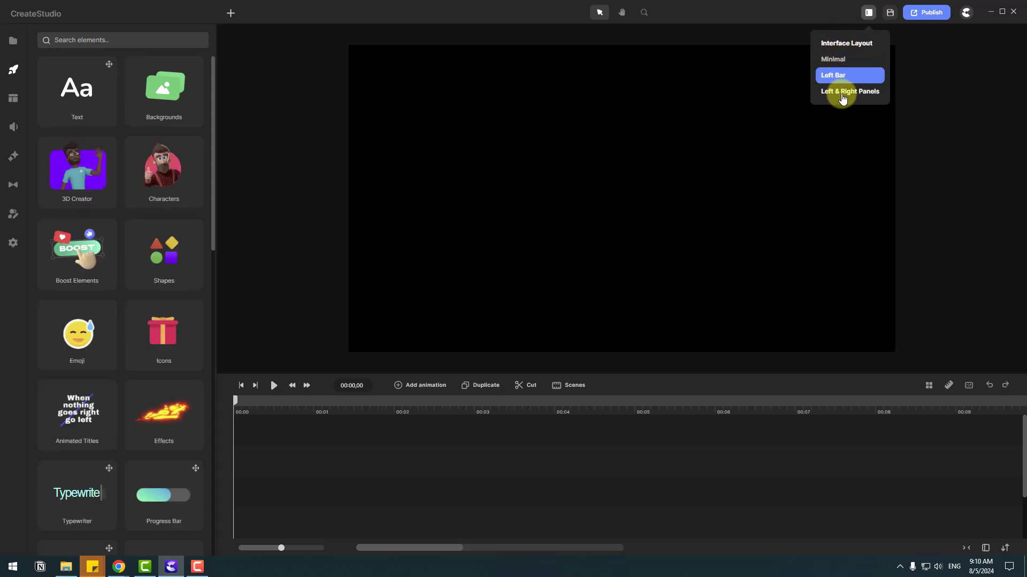
{"action": "left_click", "coordinate": [842, 92]}
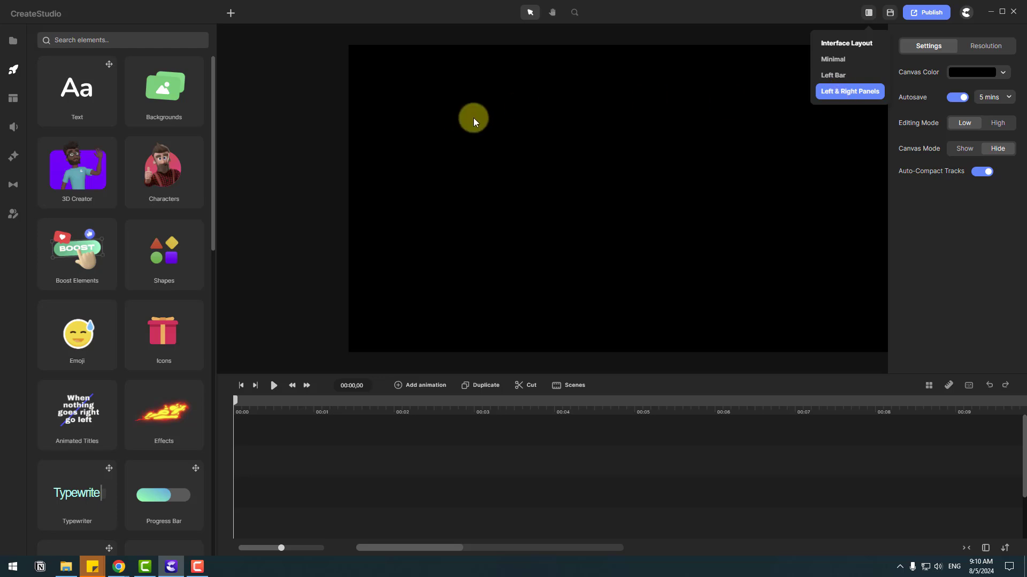
{"action": "left_click", "coordinate": [936, 237]}
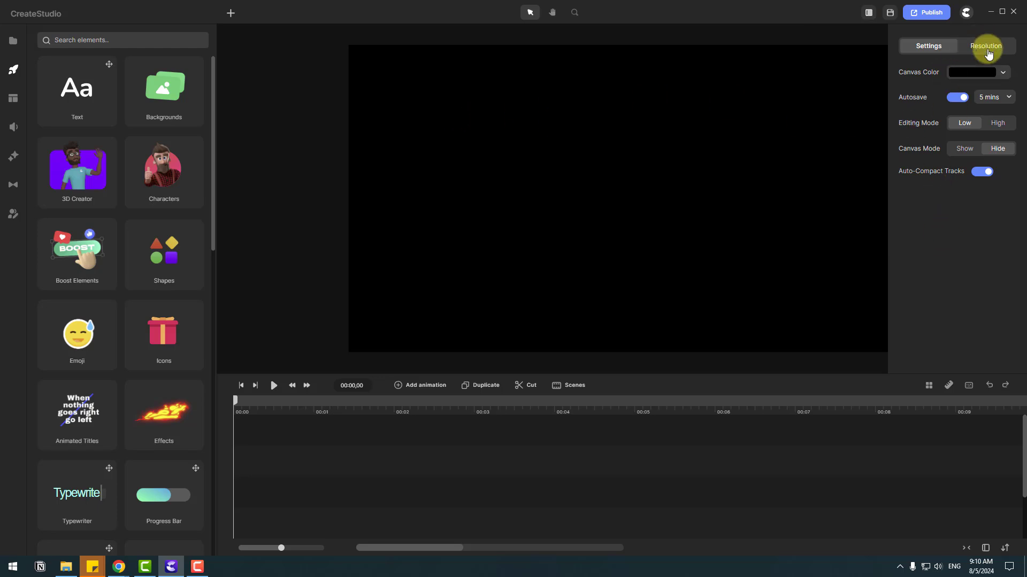
- Try a custom canvas size of 1000 by 1000, and return the project to the Standard resolution
{"action": "left_click", "coordinate": [982, 47]}
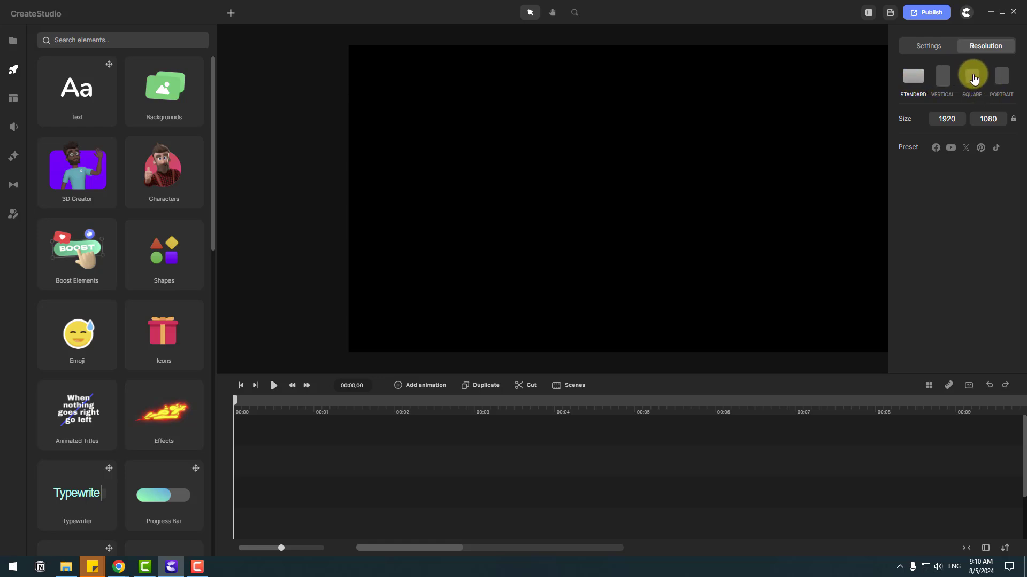
{"action": "left_click", "coordinate": [957, 117]}
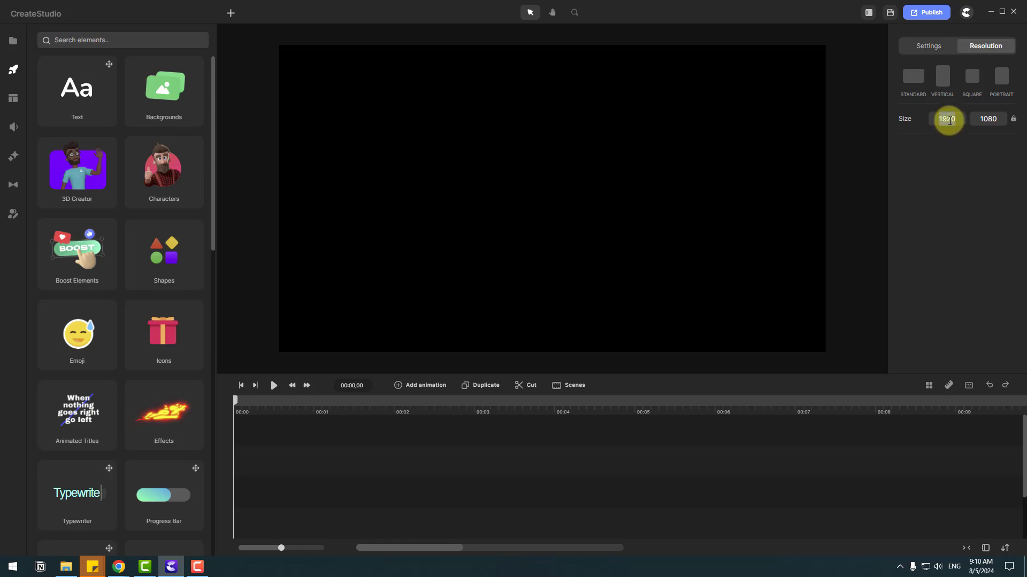
{"action": "type", "text": "10"}
{"action": "left_click", "coordinate": [988, 124]}
{"action": "type", "text": "1"}
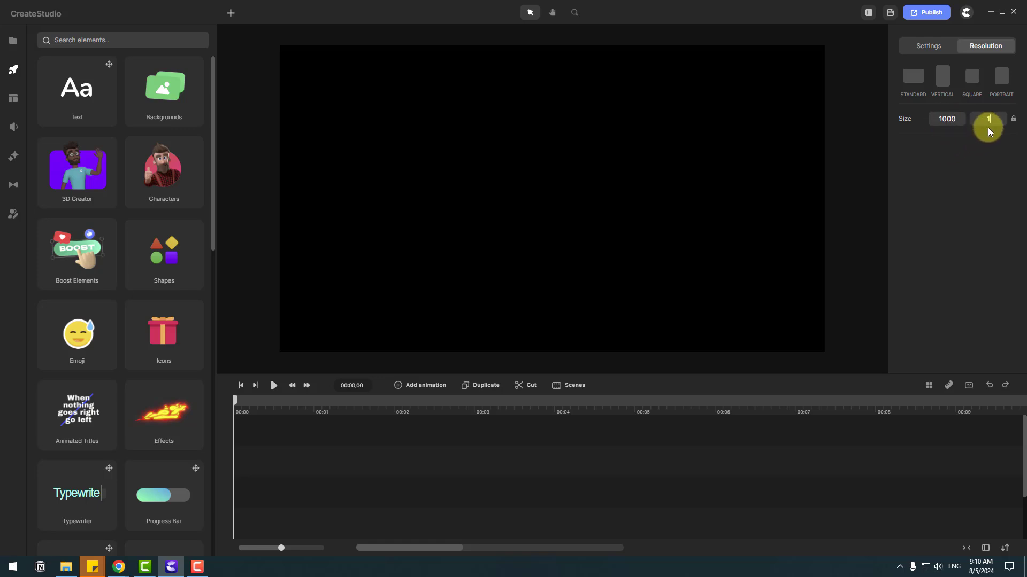
{"action": "type", "text": "000"}
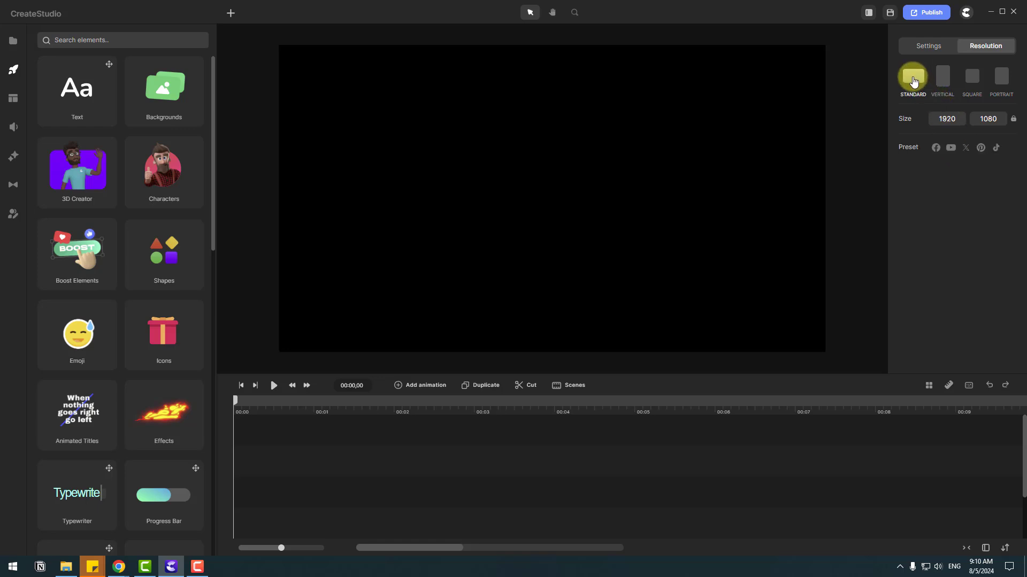
- Examine the media sources and the available element categories, including Backgrounds and the 3D Creator characters
{"action": "left_click", "coordinate": [12, 41]}
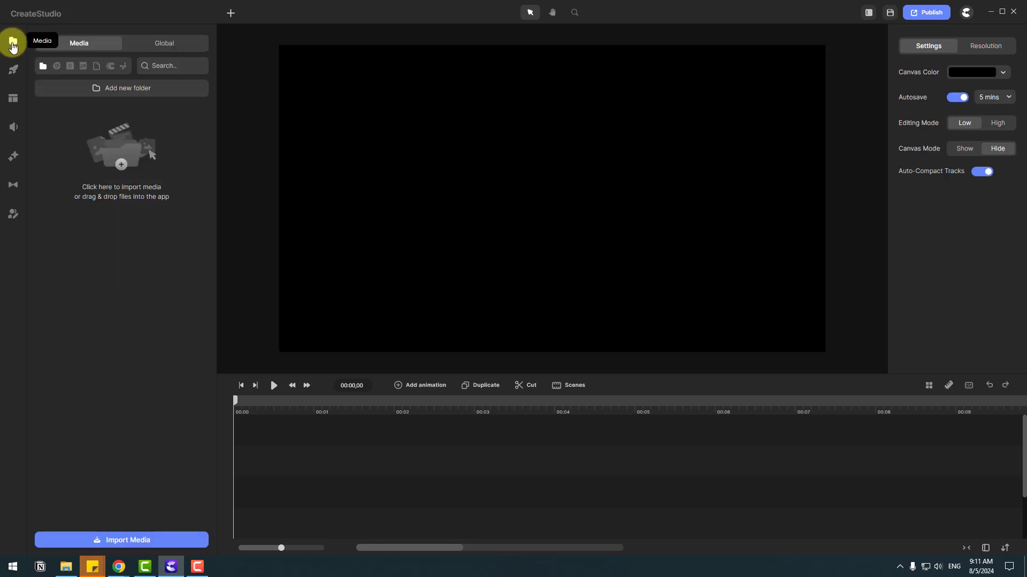
{"action": "left_click", "coordinate": [86, 44]}
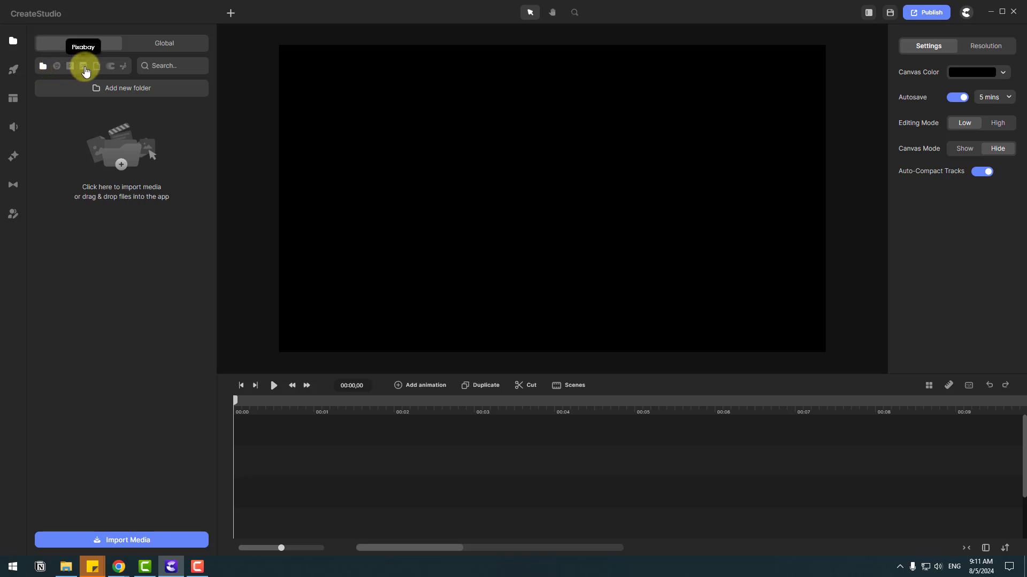
{"action": "left_click", "coordinate": [15, 71]}
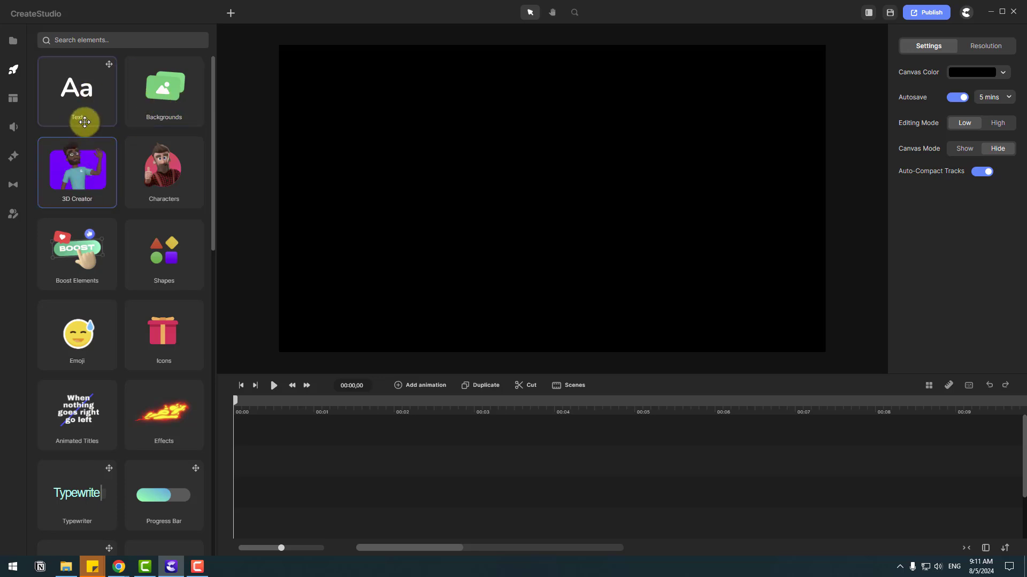
{"action": "left_click", "coordinate": [152, 95]}
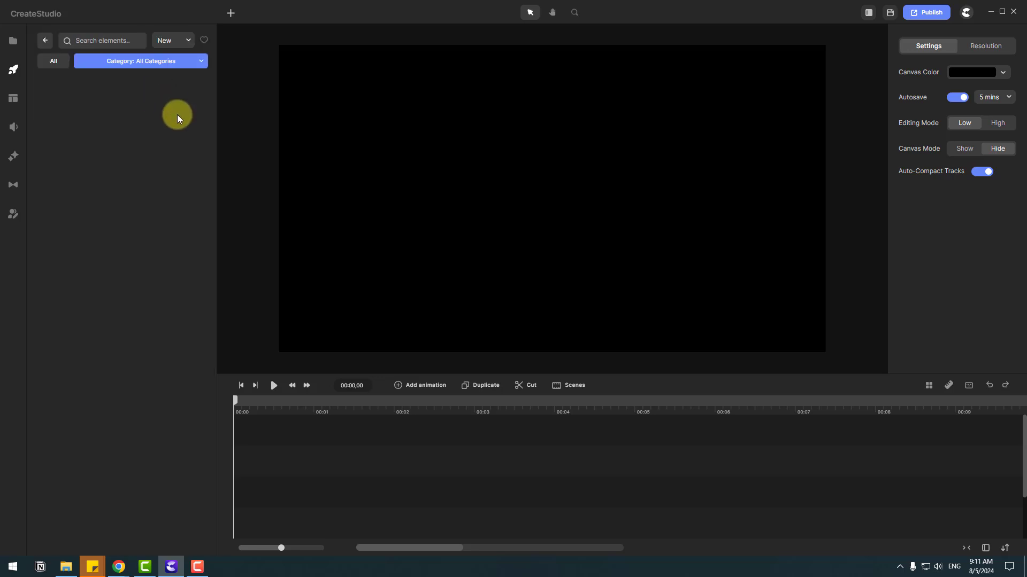
{"action": "left_click_drag", "start_coordinate": [212, 114], "coordinate": [218, 72]}
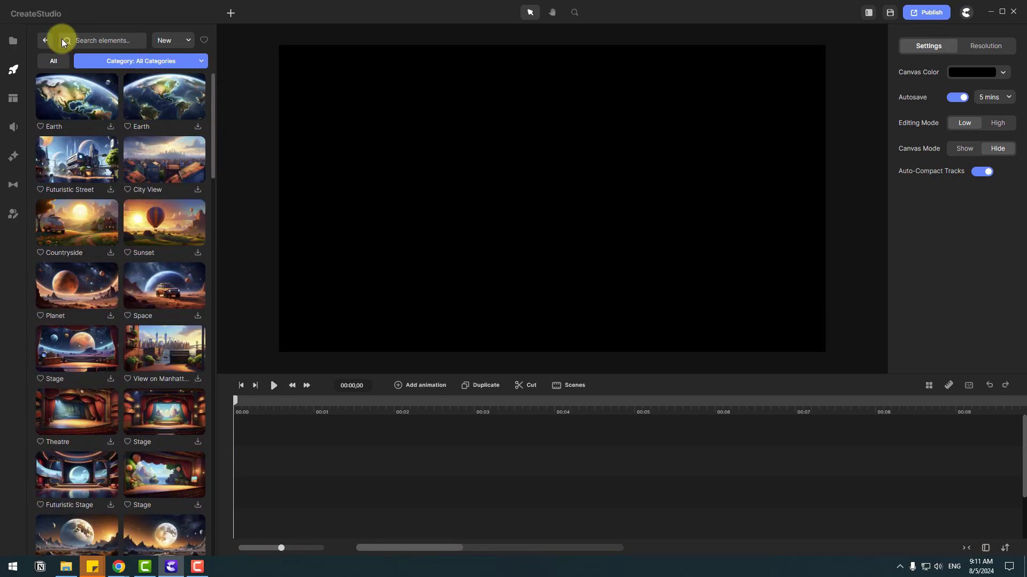
{"action": "left_click", "coordinate": [46, 41]}
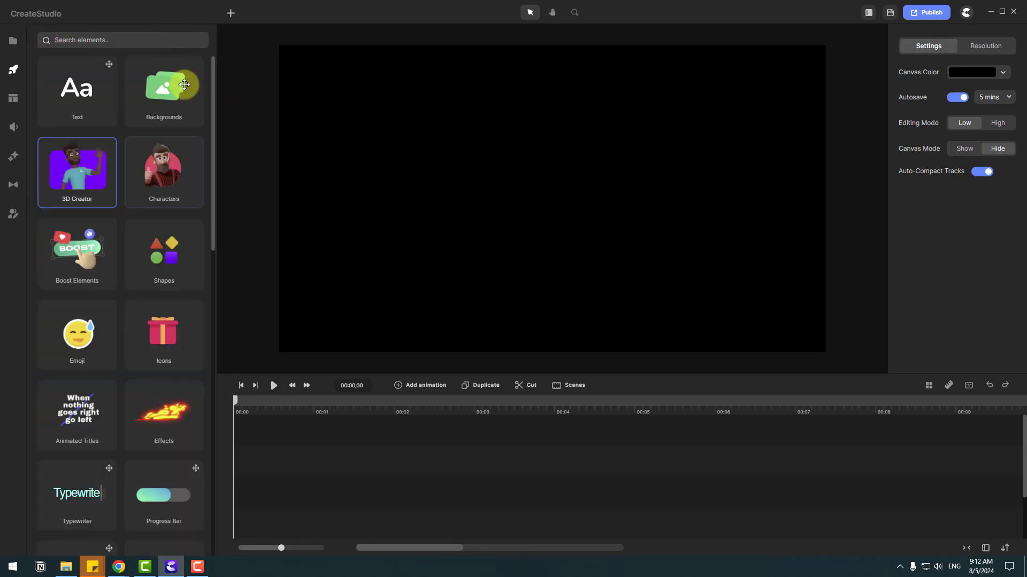
{"action": "left_click", "coordinate": [79, 175]}
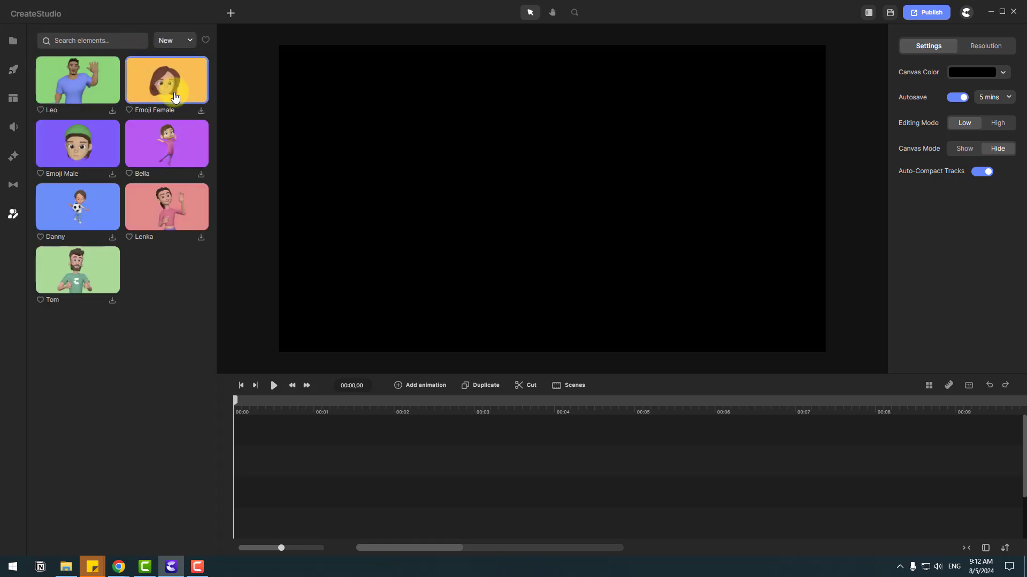
{"action": "left_click", "coordinate": [13, 70]}
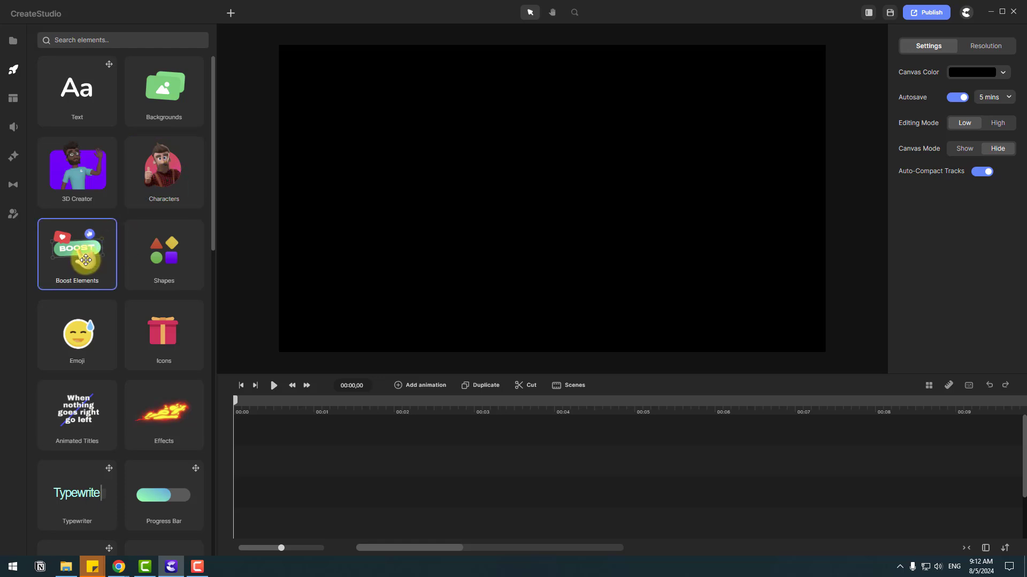
{"action": "scroll", "coordinate": [213, 230], "scroll_direction": "down", "scroll_amount": 2}
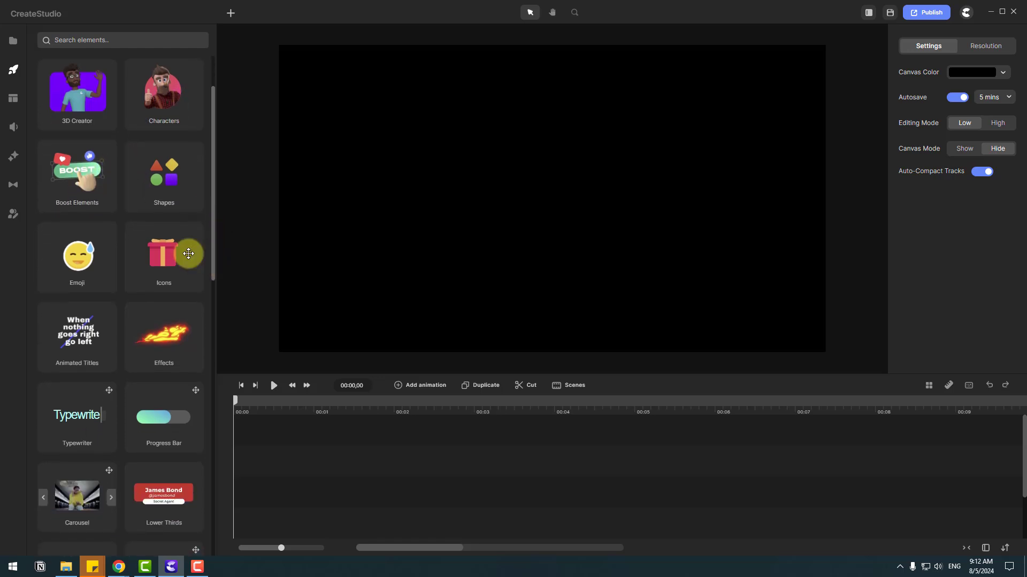
{"action": "left_click_drag", "start_coordinate": [211, 253], "coordinate": [210, 293]}
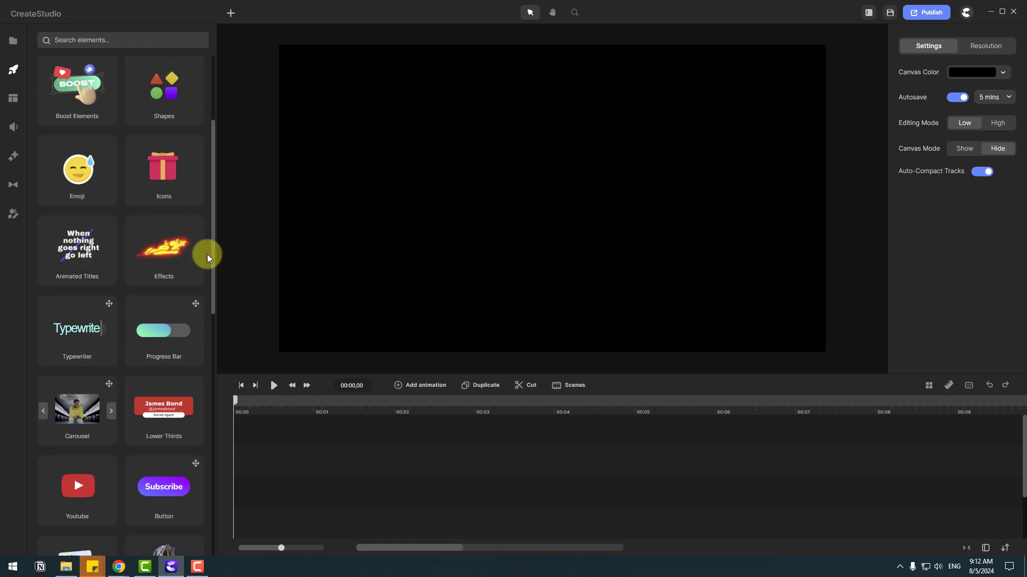
{"action": "left_click_drag", "start_coordinate": [212, 264], "coordinate": [207, 182]}
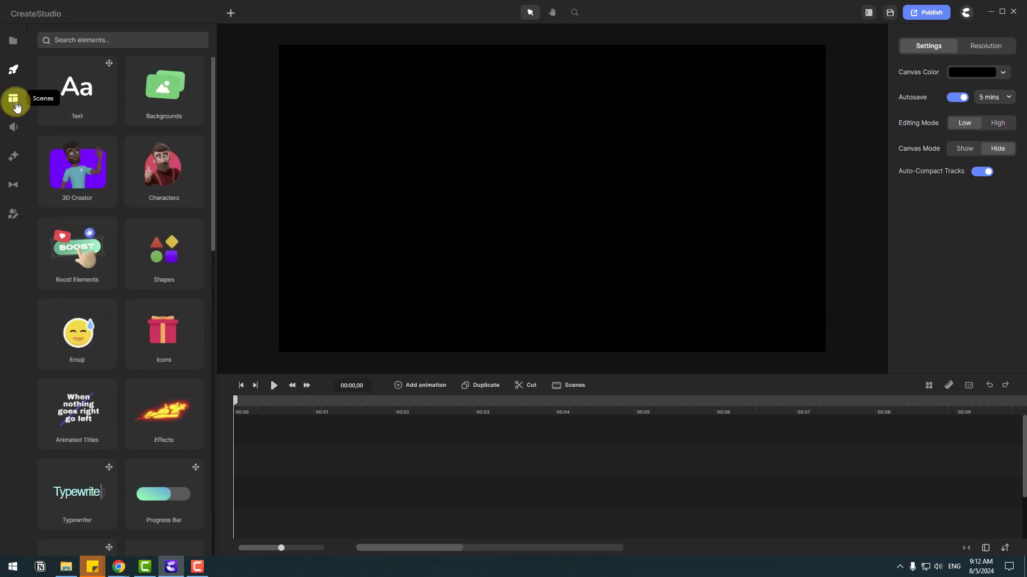
- Download the Introducing scene from the Mobile App Promotion pack and place it at the start of the timeline
{"action": "left_click", "coordinate": [15, 102]}
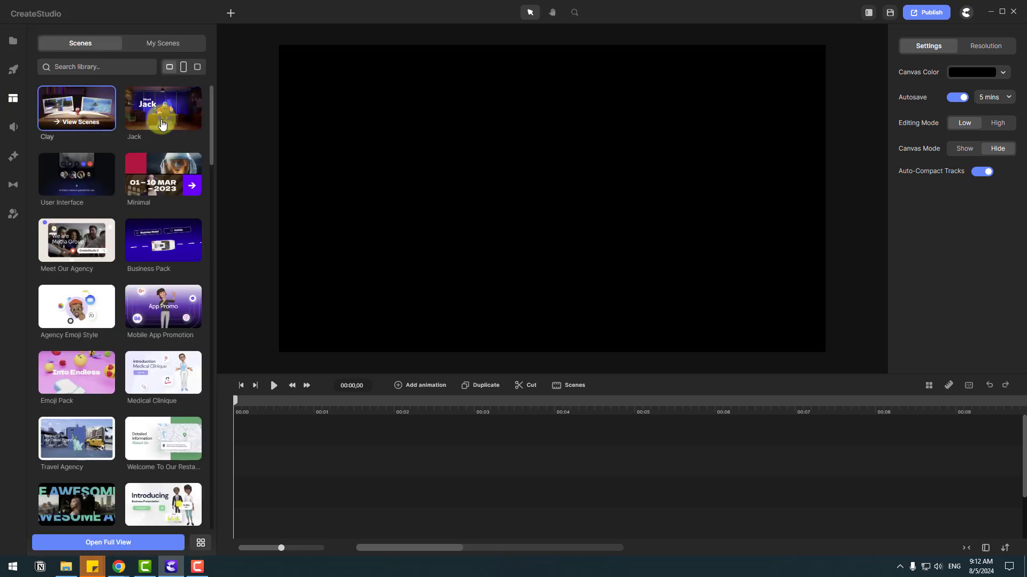
{"action": "scroll", "coordinate": [210, 120], "scroll_direction": "down", "scroll_amount": 1}
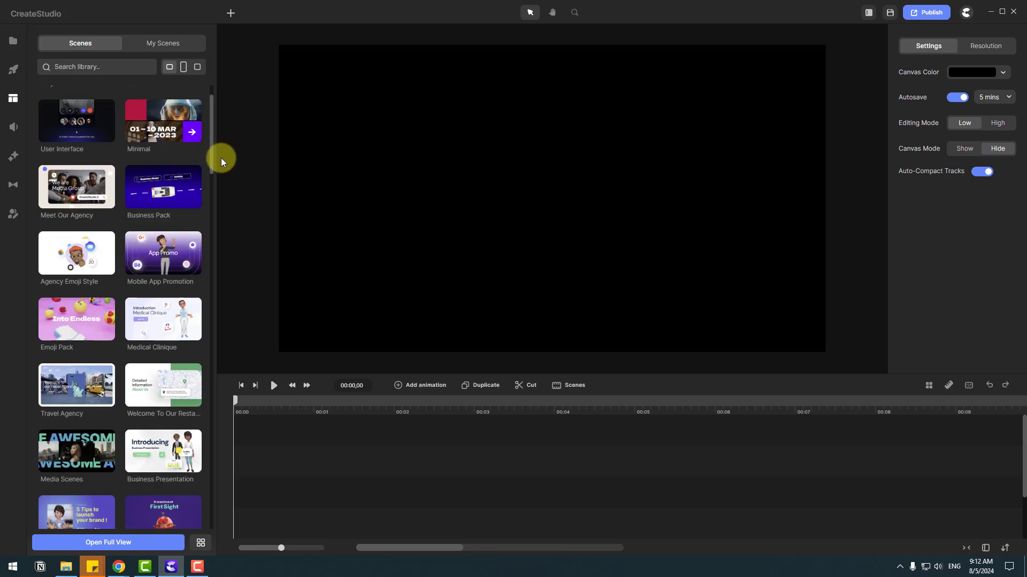
{"action": "left_click", "coordinate": [156, 270]}
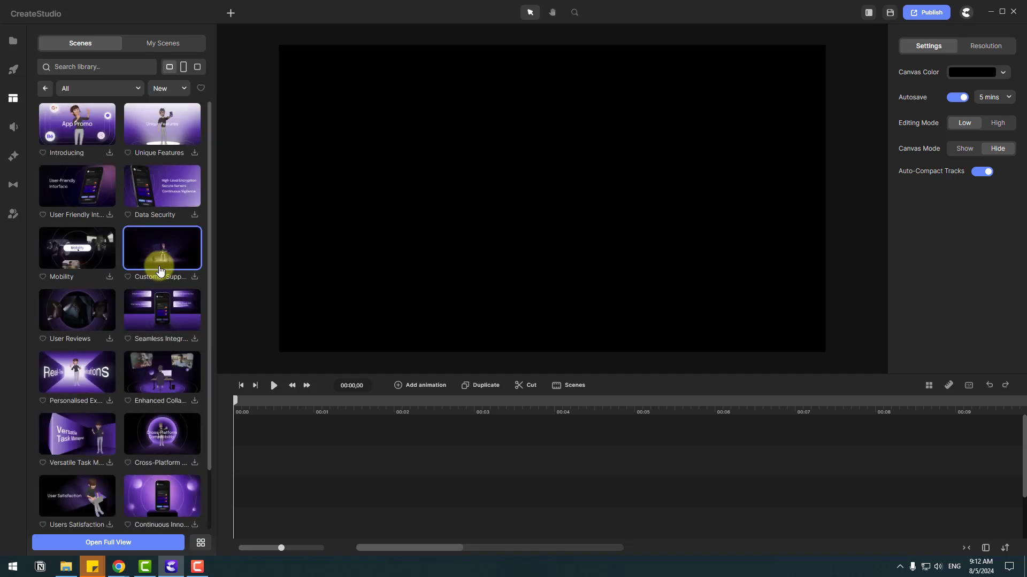
{"action": "mouse_move", "coordinate": [209, 148]}
{"action": "left_mouse_down"}
{"action": "mouse_move", "coordinate": [205, 243]}
{"action": "mouse_move", "coordinate": [209, 153]}
{"action": "left_mouse_up"}
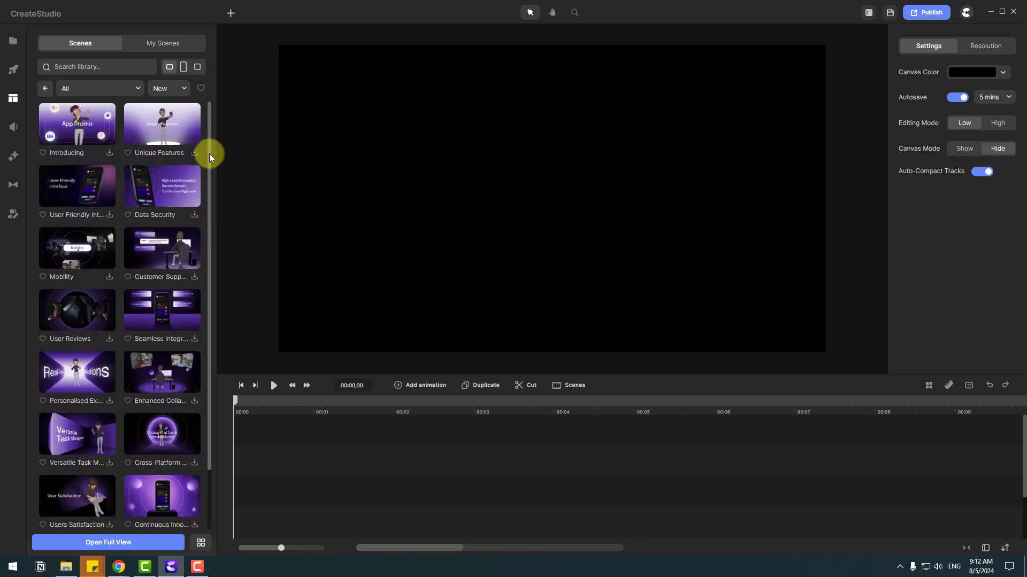
{"action": "scroll", "coordinate": [209, 161], "scroll_direction": "down", "scroll_amount": 2}
{"action": "scroll", "coordinate": [207, 184], "scroll_direction": "up", "scroll_amount": 2}
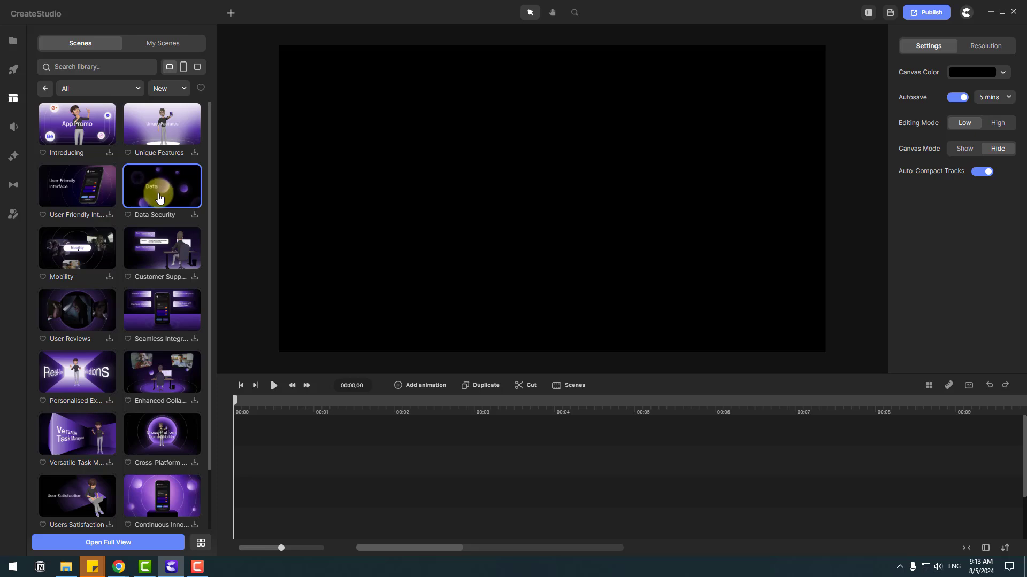
{"action": "left_click", "coordinate": [109, 156]}
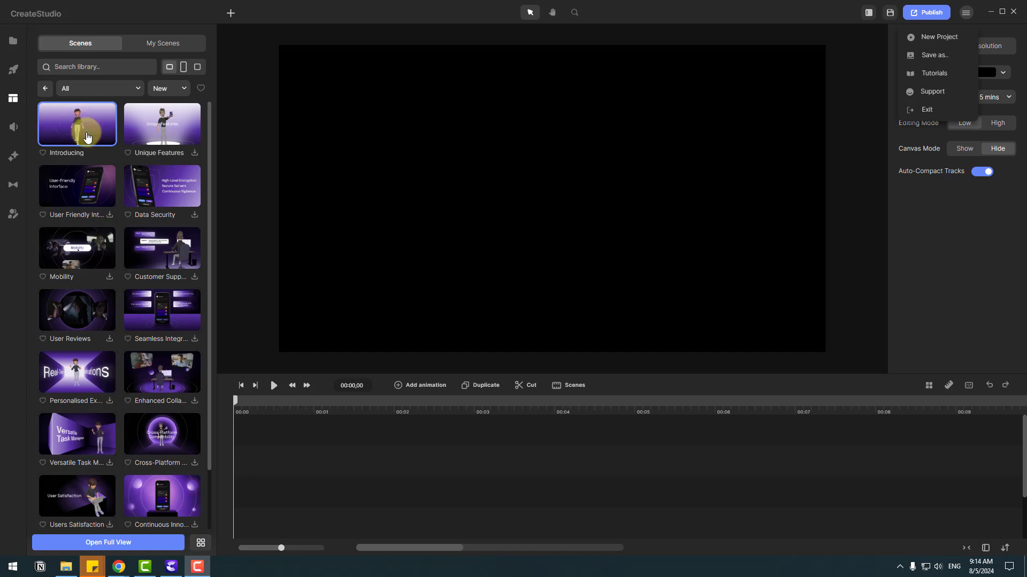
{"action": "left_click_drag", "start_coordinate": [87, 138], "coordinate": [234, 505]}
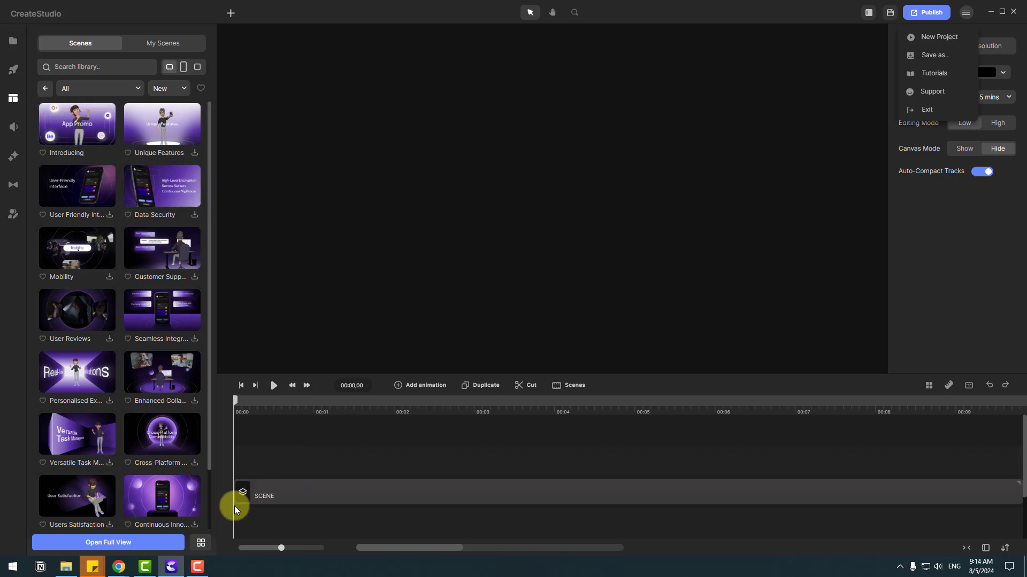
- Preview the Introducing scene by playing it and scrubbing back toward its beginning
{"action": "left_click", "coordinate": [275, 391]}
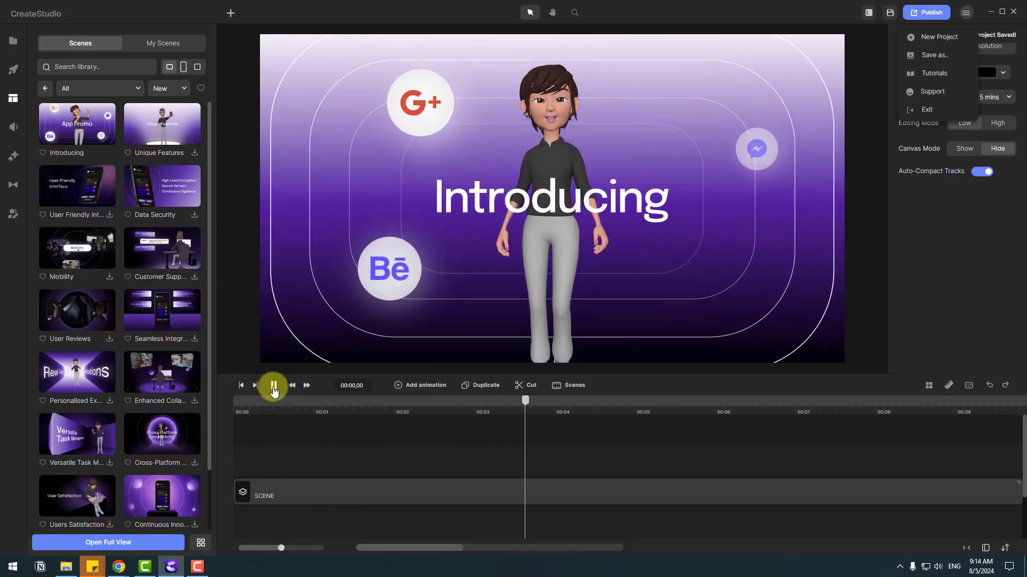
{"action": "left_click", "coordinate": [274, 386]}
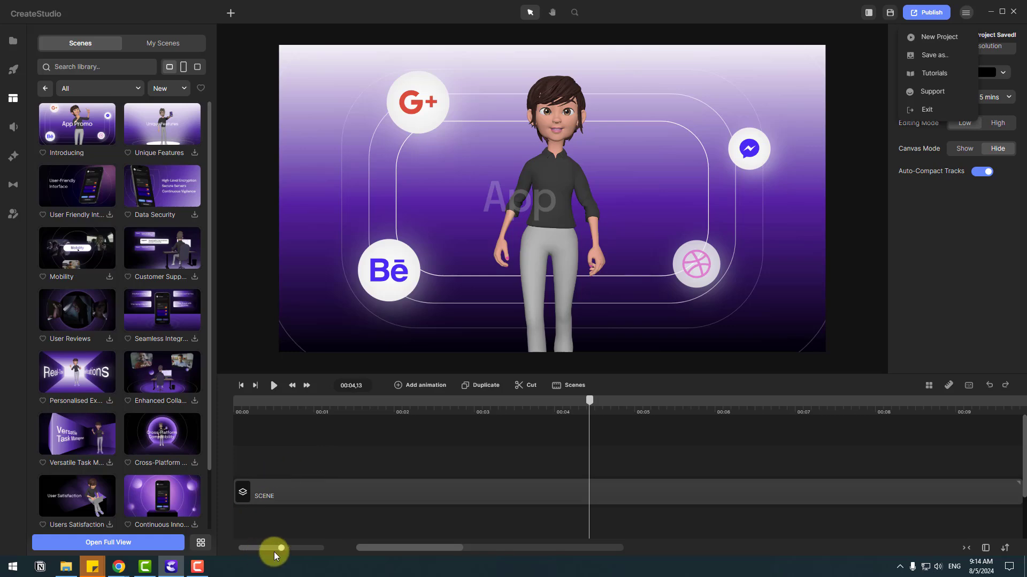
{"action": "left_click_drag", "start_coordinate": [282, 548], "coordinate": [251, 548]}
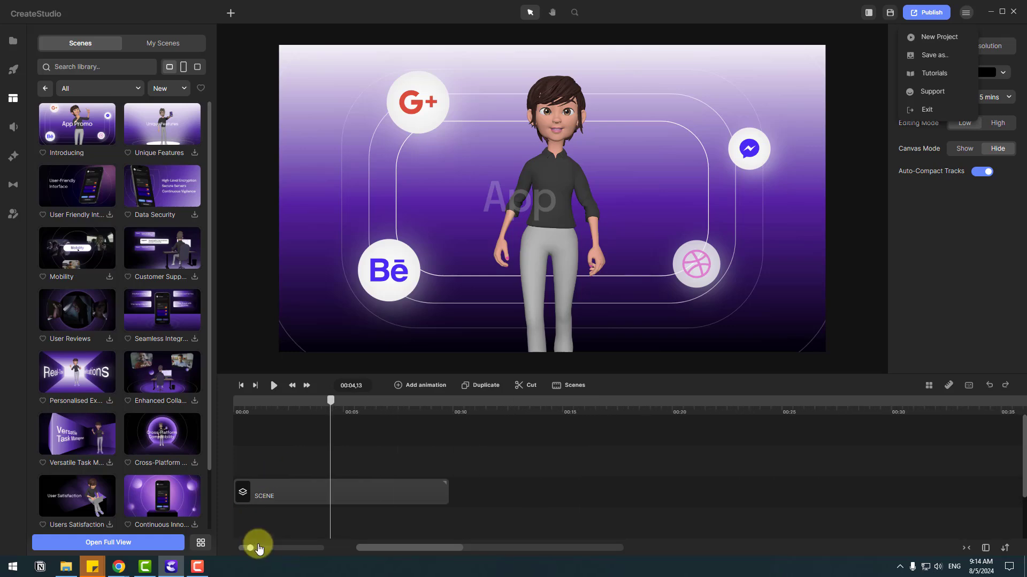
{"action": "left_click", "coordinate": [337, 402]}
{"action": "left_click_drag", "start_coordinate": [339, 407], "coordinate": [247, 408]}
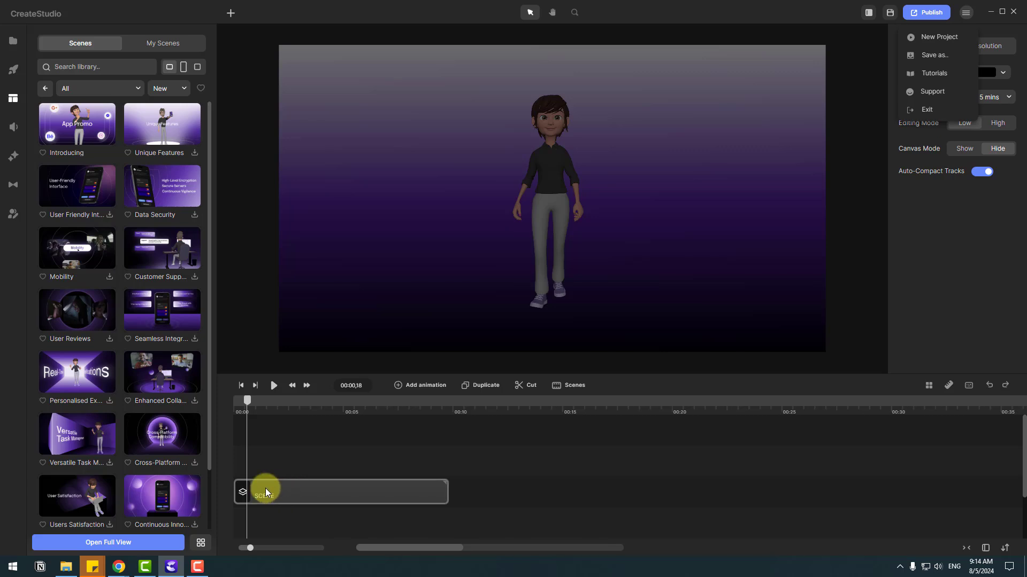
- Replace the Introducing scene's first text with "Mobile", previewing the scene at about 3 seconds
{"action": "left_click", "coordinate": [265, 489]}
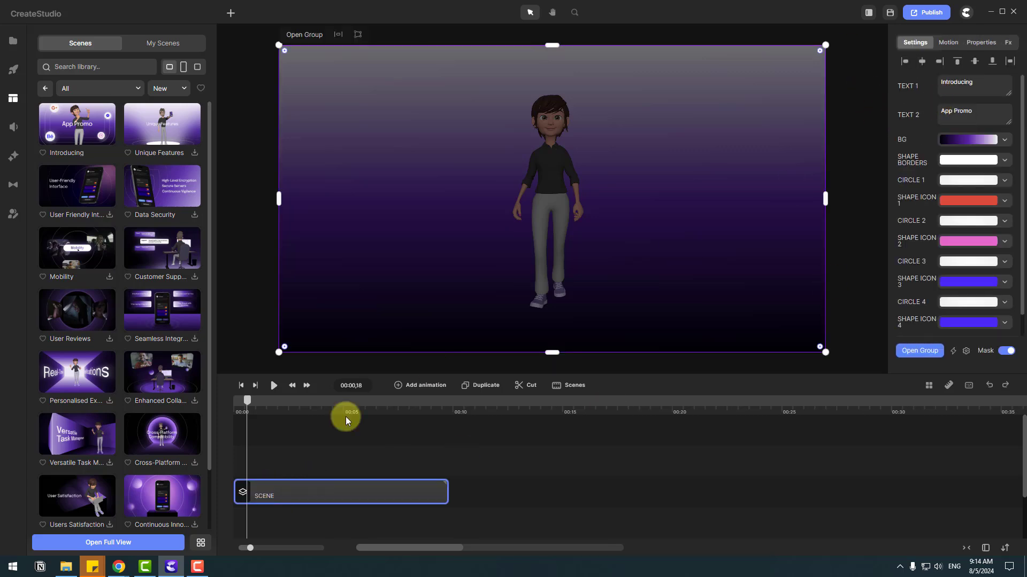
{"action": "left_click_drag", "start_coordinate": [247, 405], "coordinate": [303, 406]}
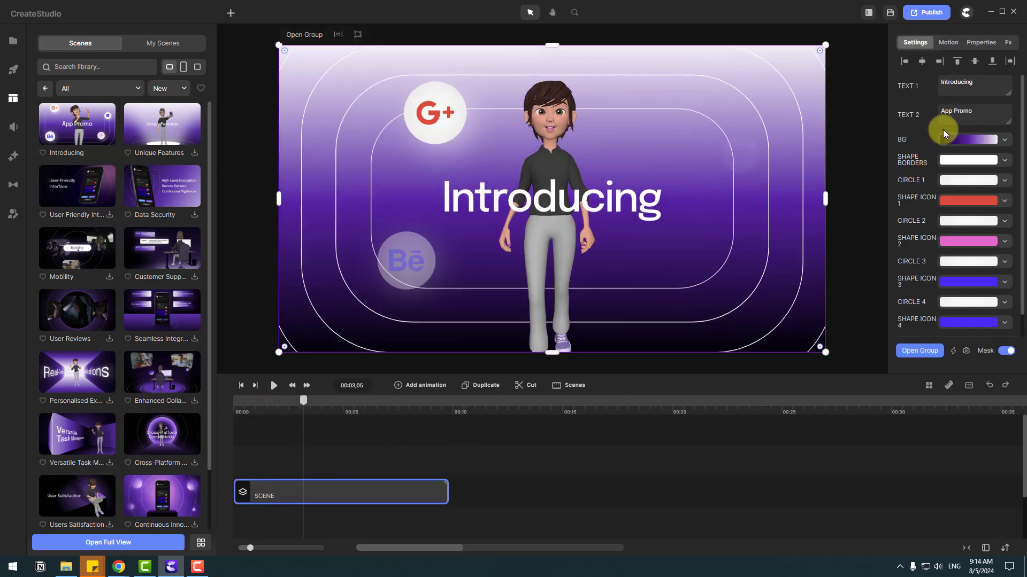
{"action": "left_click_drag", "start_coordinate": [975, 90], "coordinate": [928, 96]}
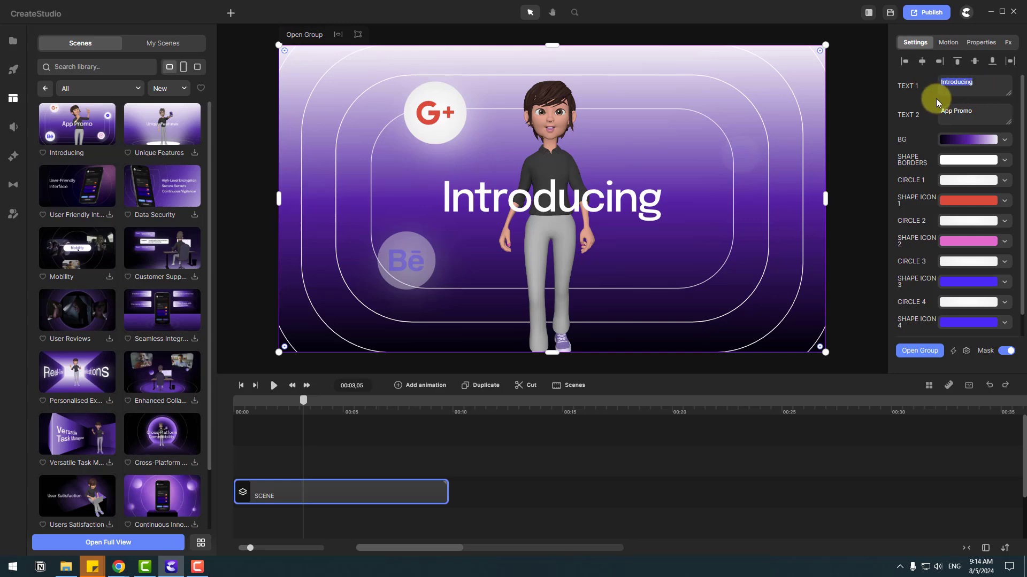
{"action": "type", "text": "Mobile"}
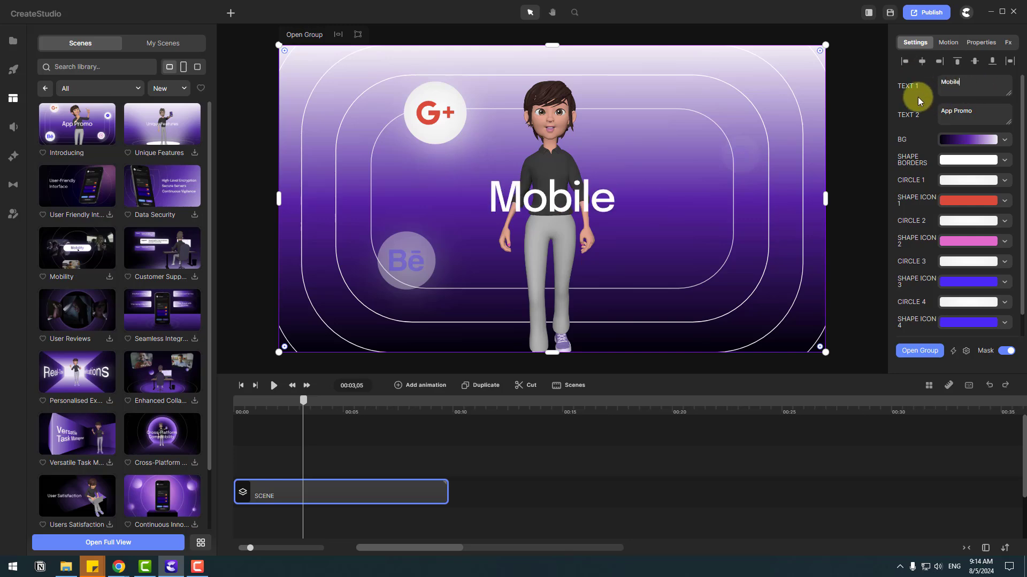
- Examine the scene at about 6 seconds along with its second text, background, border, circle and icon colour settings
{"action": "left_click_drag", "start_coordinate": [312, 406], "coordinate": [367, 403]}
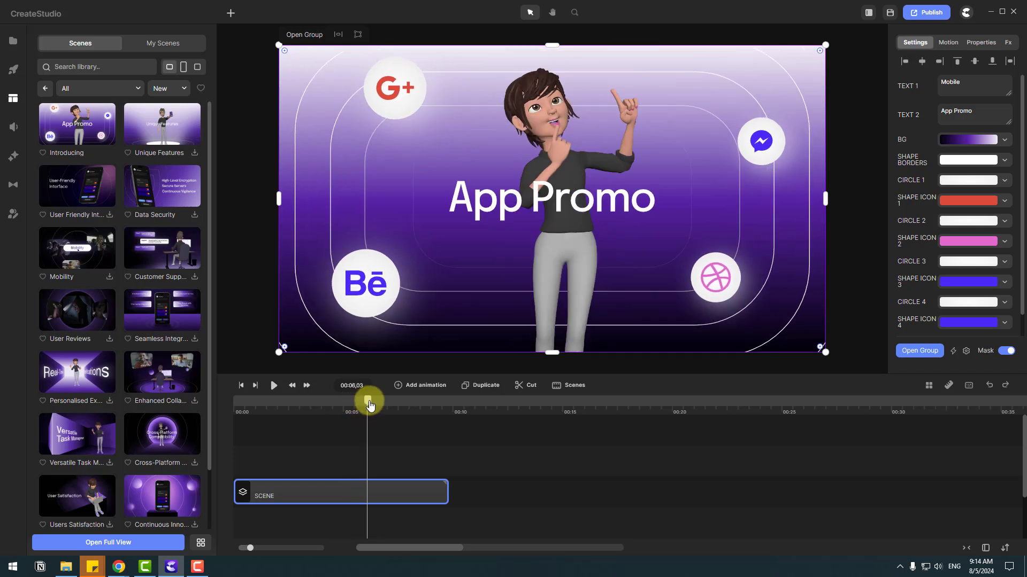
{"action": "left_click_drag", "start_coordinate": [985, 117], "coordinate": [912, 132]}
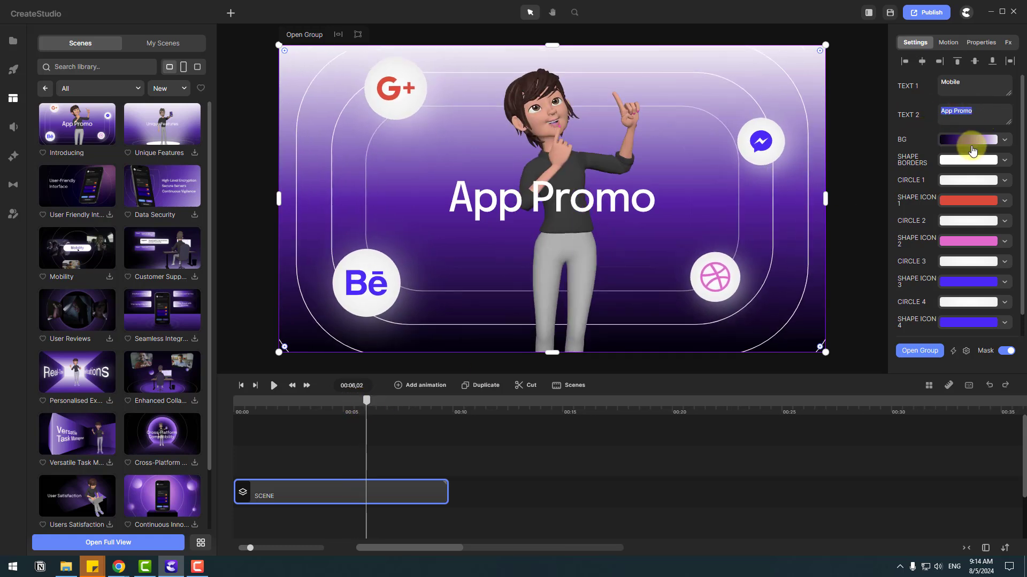
{"action": "left_click", "coordinate": [1005, 140]}
{"action": "left_click", "coordinate": [1005, 140]}
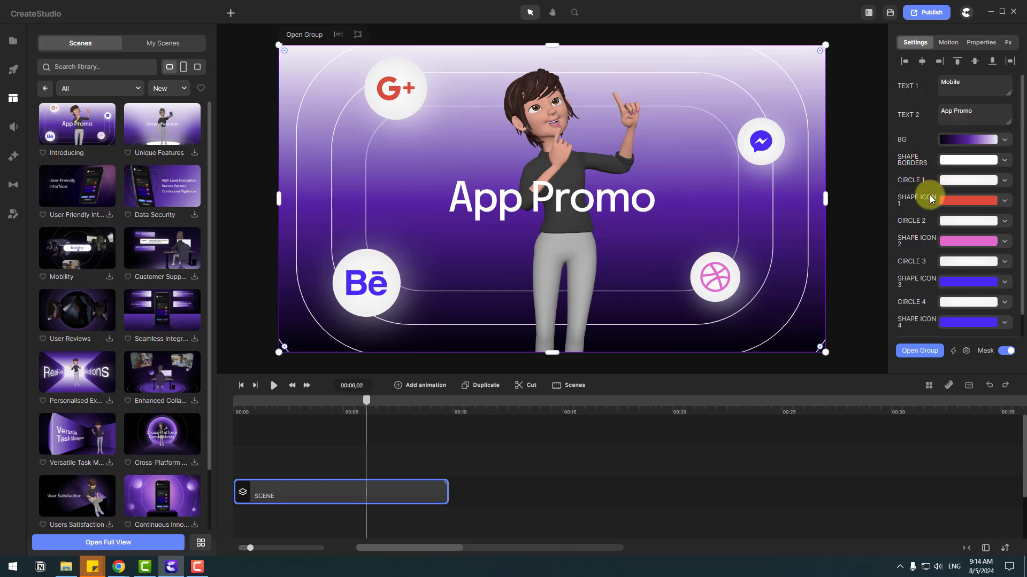
{"action": "scroll", "coordinate": [921, 253], "scroll_direction": "down", "scroll_amount": 1}
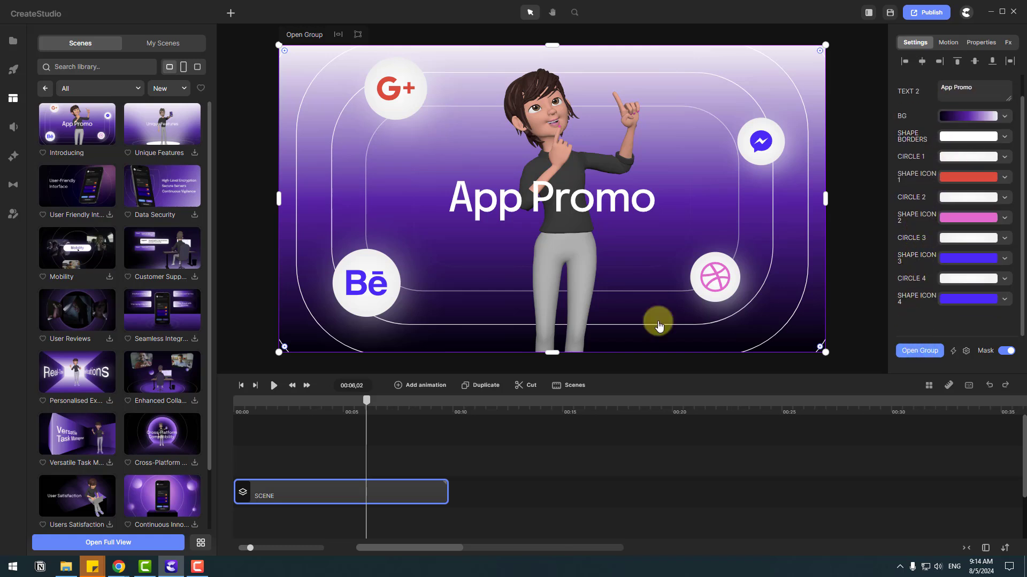
- Inspect the scene group's Icons and text layers with their settings, motion and properties, and return to the main timeline
{"action": "double_click", "coordinate": [280, 496]}
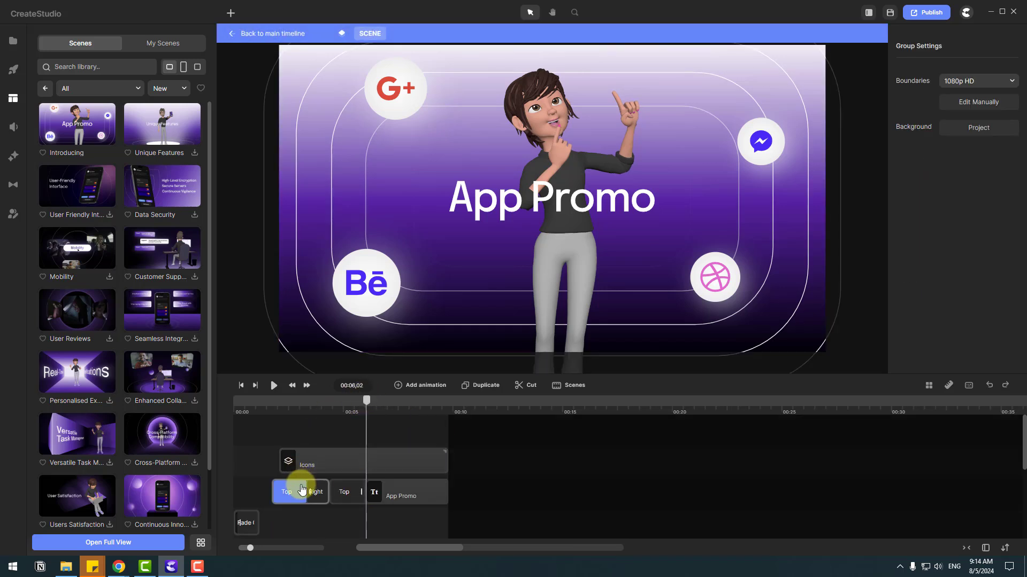
{"action": "left_click", "coordinate": [320, 465]}
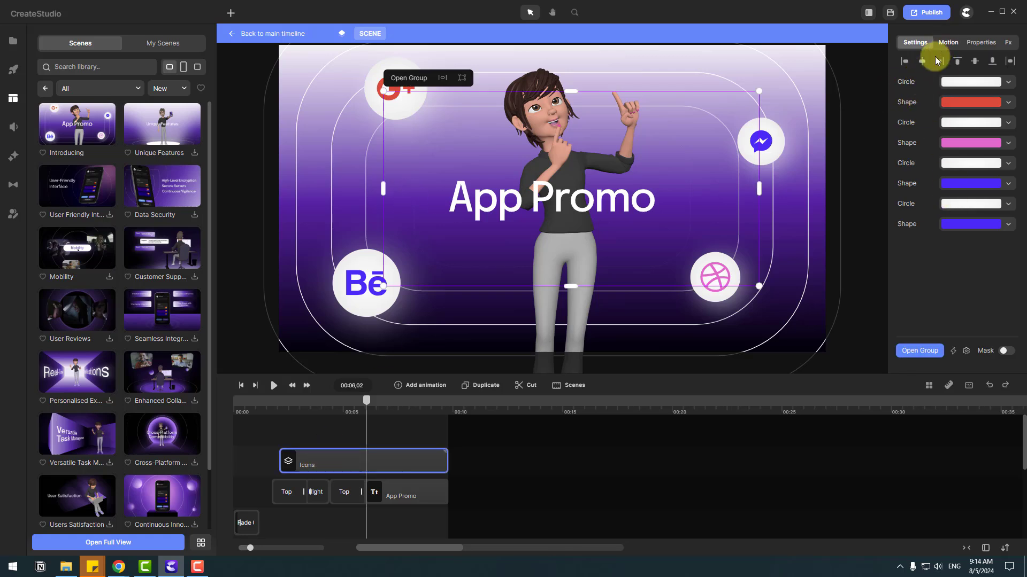
{"action": "left_click", "coordinate": [955, 47]}
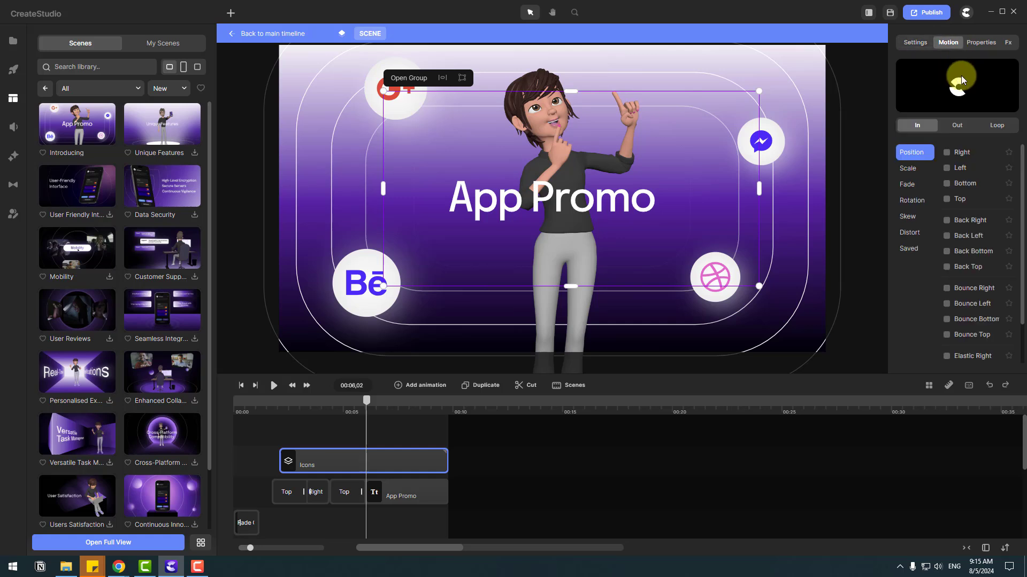
{"action": "left_click", "coordinate": [981, 43]}
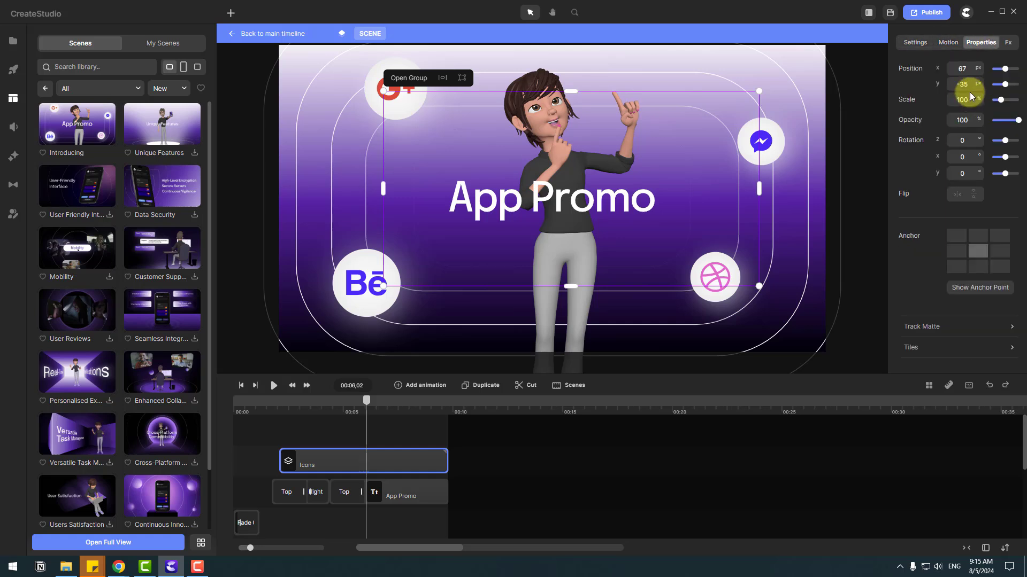
{"action": "left_click", "coordinate": [915, 42]}
{"action": "left_click", "coordinate": [279, 497]}
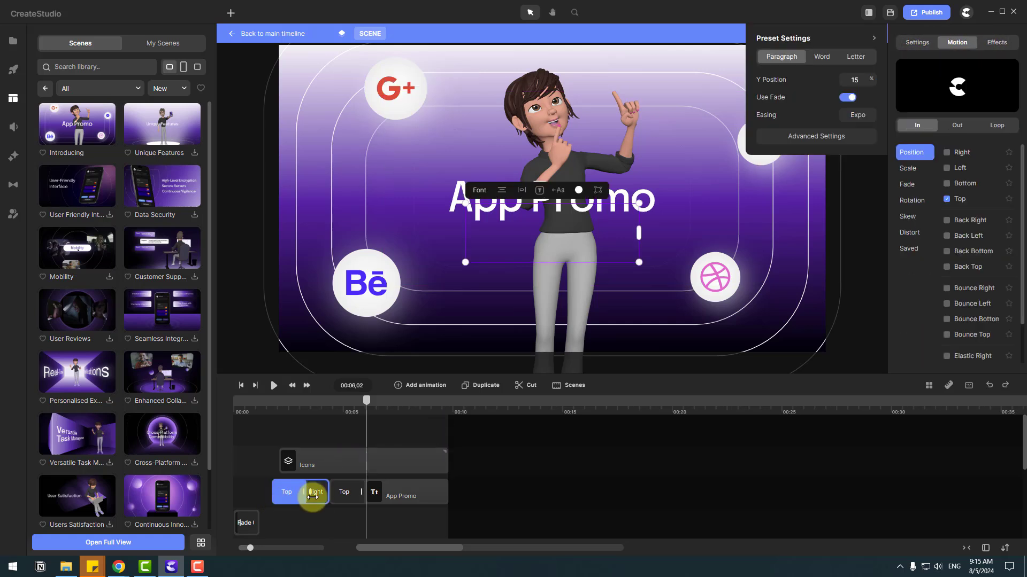
{"action": "left_click", "coordinate": [383, 498]}
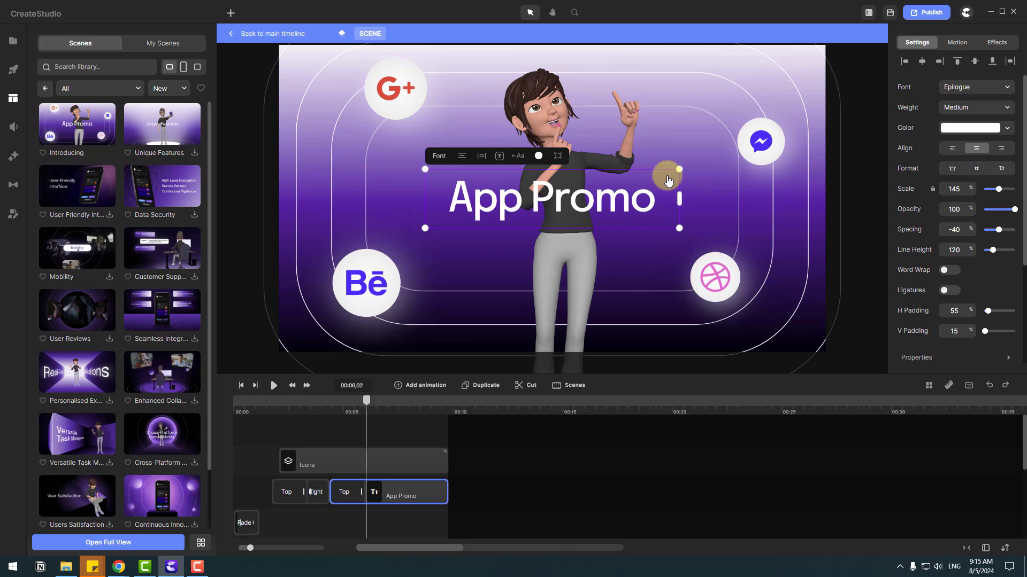
{"action": "left_click", "coordinate": [257, 38]}
{"action": "left_click_drag", "start_coordinate": [367, 400], "coordinate": [356, 400]}
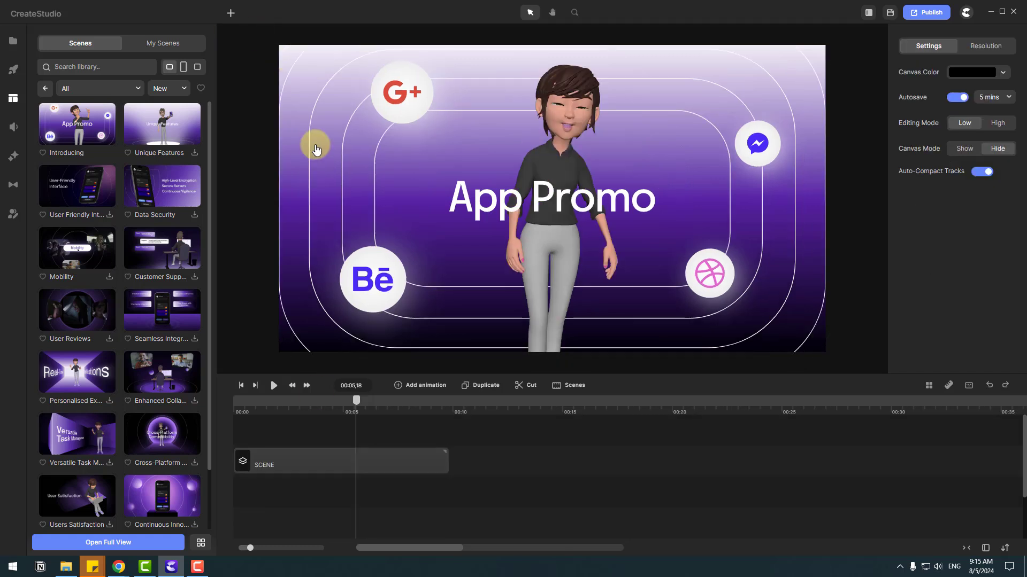
- Browse the available scene packs in the library, from Clay and Jack down to Devices and Minimal Promo
{"action": "left_click", "coordinate": [46, 92]}
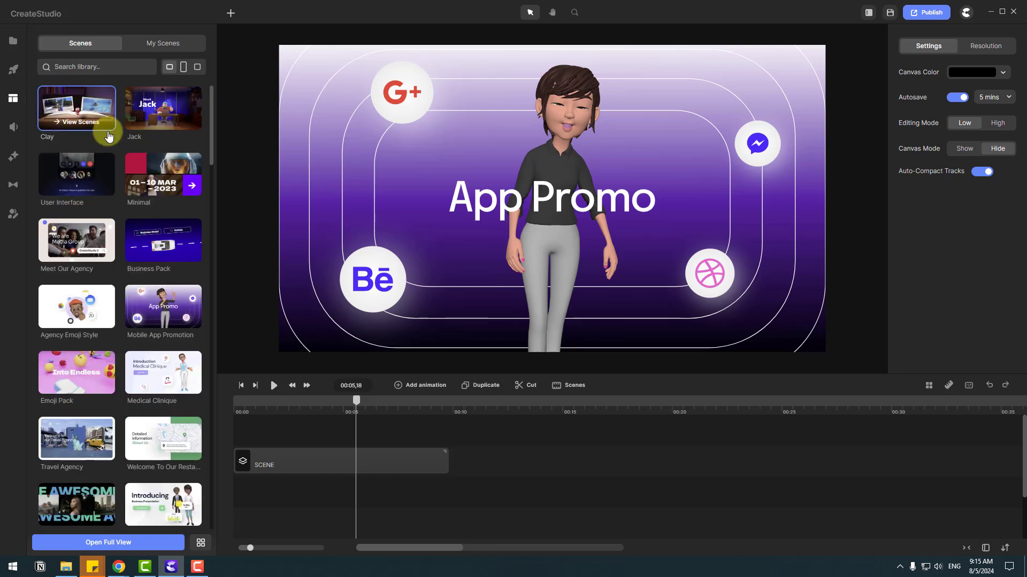
{"action": "scroll", "coordinate": [210, 104], "scroll_direction": "down", "scroll_amount": 1}
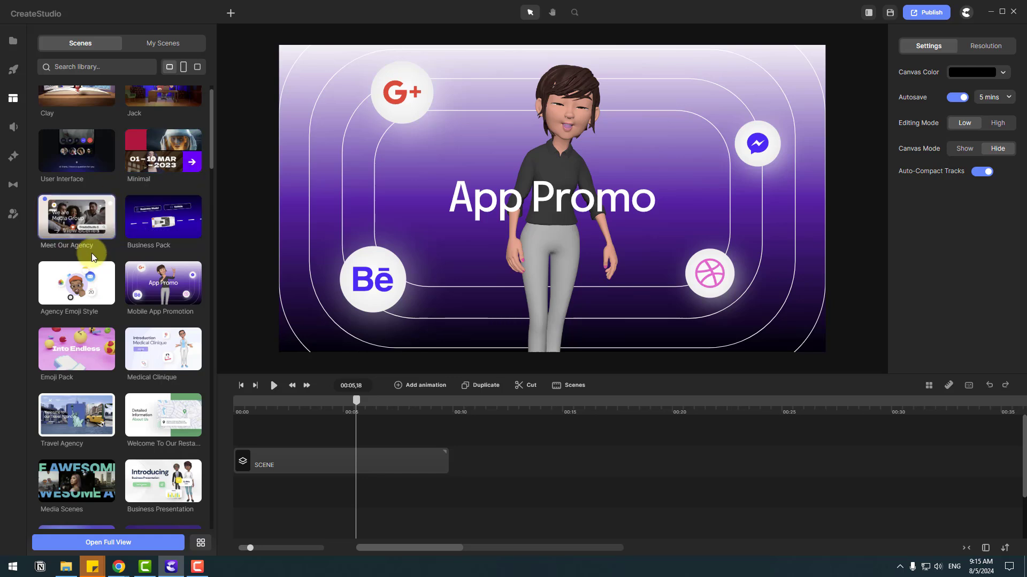
{"action": "scroll", "coordinate": [211, 165], "scroll_direction": "down", "scroll_amount": 1}
{"action": "left_click_drag", "start_coordinate": [210, 166], "coordinate": [211, 187]}
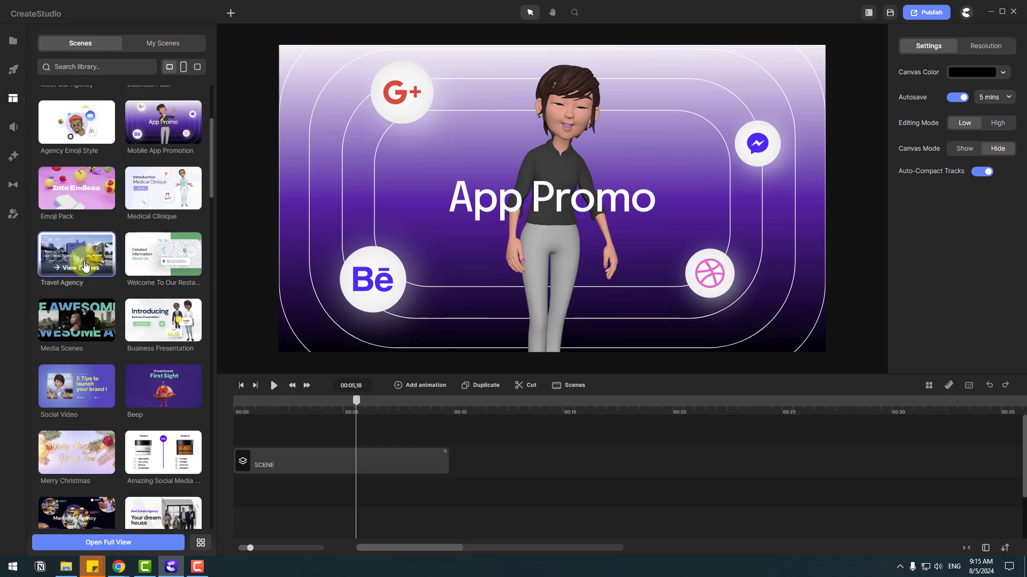
{"action": "scroll", "coordinate": [190, 275], "scroll_direction": "down", "scroll_amount": 1}
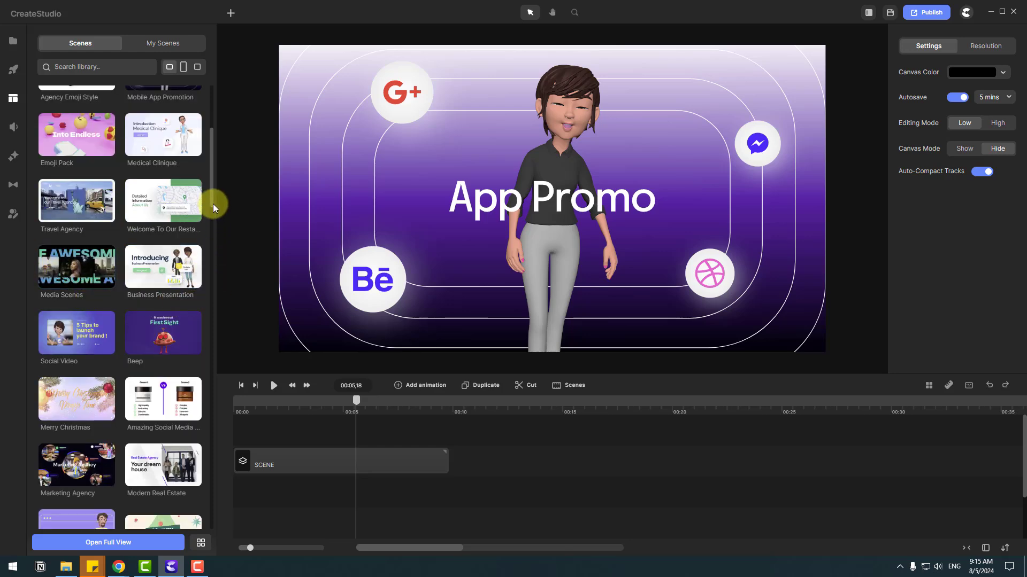
{"action": "mouse_move", "coordinate": [209, 196]}
{"action": "left_mouse_down"}
{"action": "mouse_move", "coordinate": [210, 377]}
{"action": "mouse_move", "coordinate": [214, 323]}
{"action": "mouse_move", "coordinate": [213, 337]}
{"action": "left_mouse_up"}
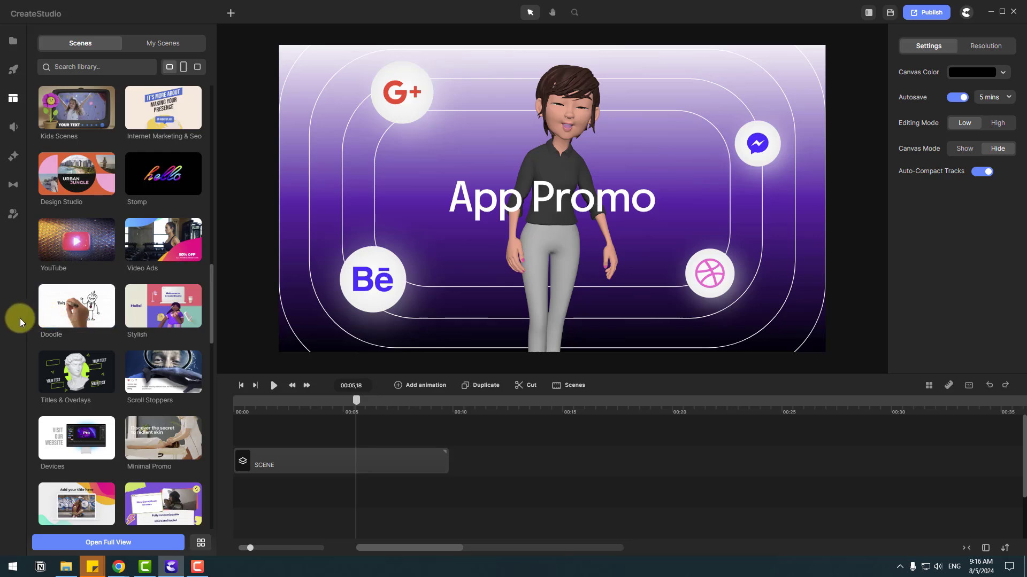
{"action": "scroll", "coordinate": [53, 268], "scroll_direction": "up", "scroll_amount": 4}
- Look over the audio library's music categories and listen to the Woman-Crying, Yes and Yeah 2 sound effects
{"action": "left_click", "coordinate": [15, 128]}
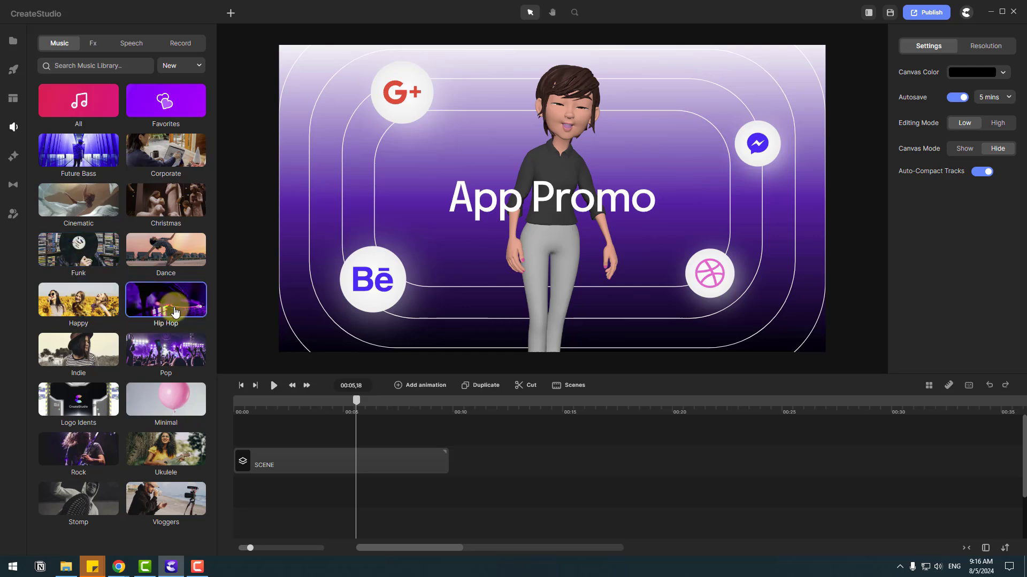
{"action": "left_click", "coordinate": [93, 47]}
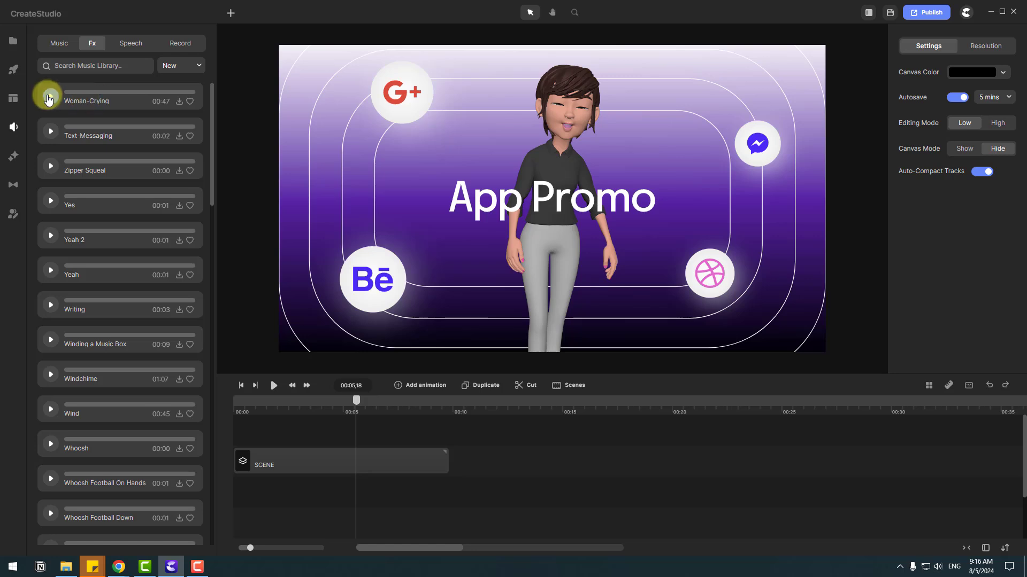
{"action": "left_click", "coordinate": [50, 97]}
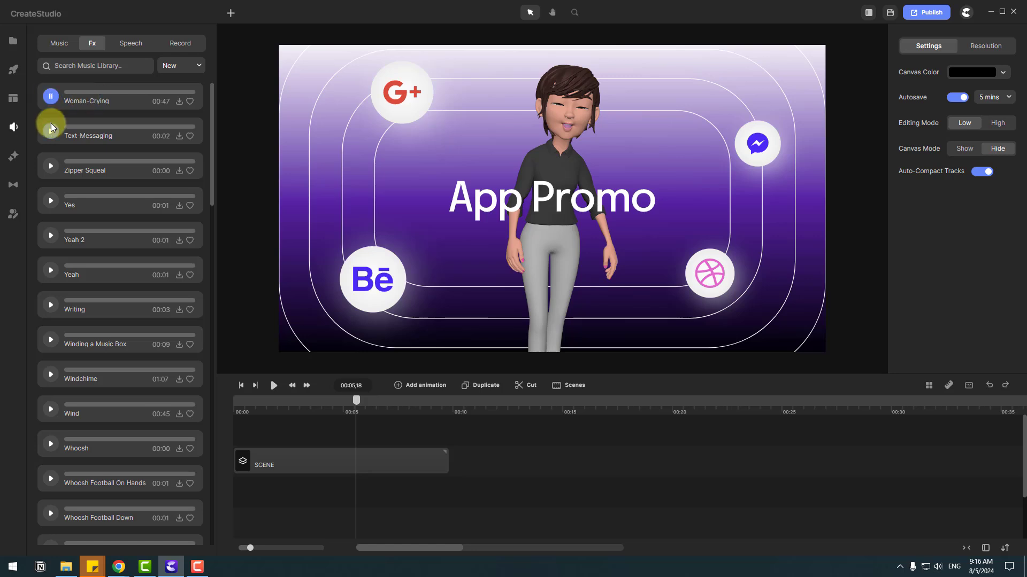
{"action": "left_click", "coordinate": [50, 96]}
{"action": "left_click", "coordinate": [50, 201]}
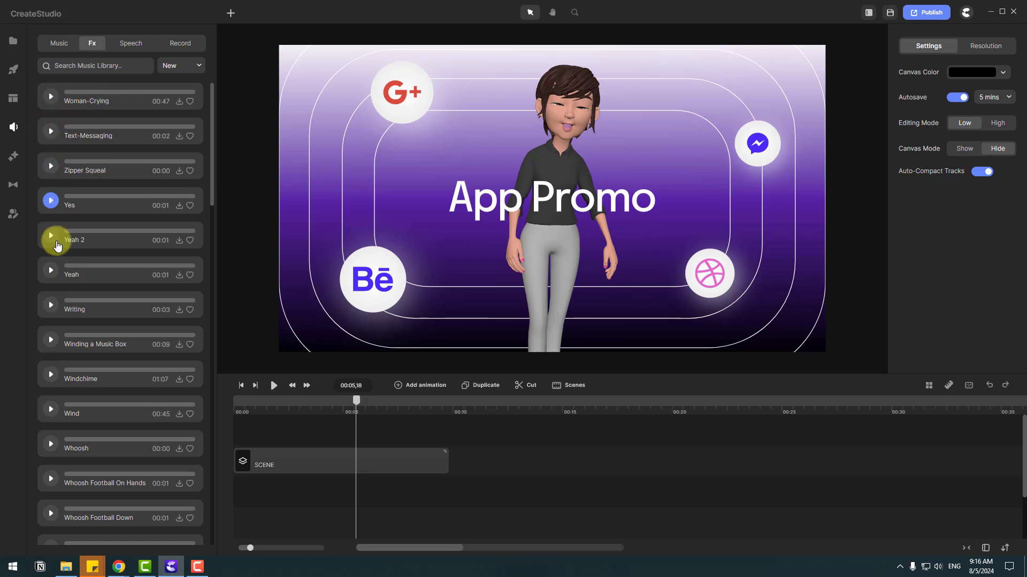
{"action": "left_click", "coordinate": [51, 236]}
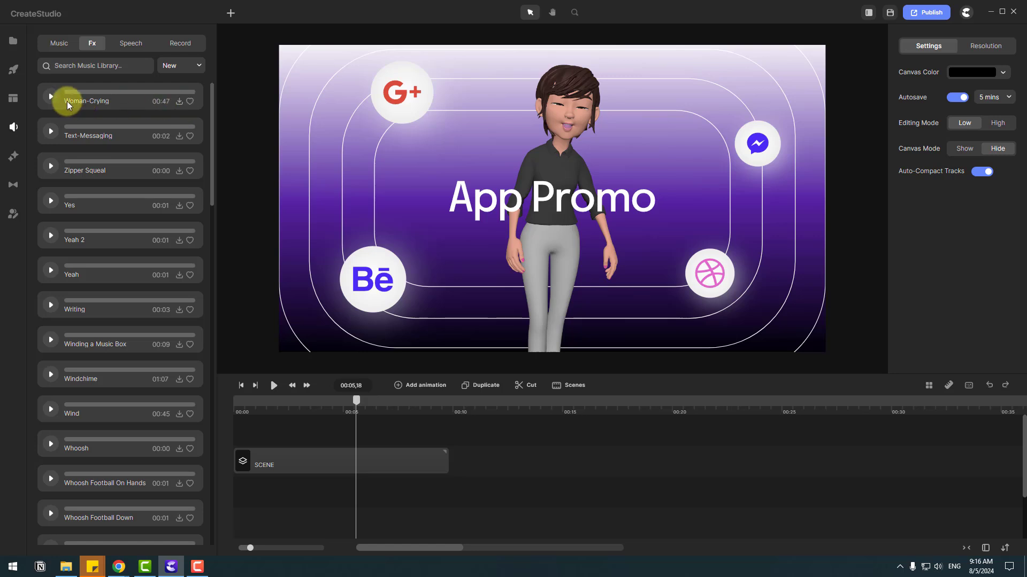
- Download the Woman-Crying sound effect, place it on the timeline just after the scene at about 10 seconds, and play it briefly
{"action": "left_click", "coordinate": [179, 101]}
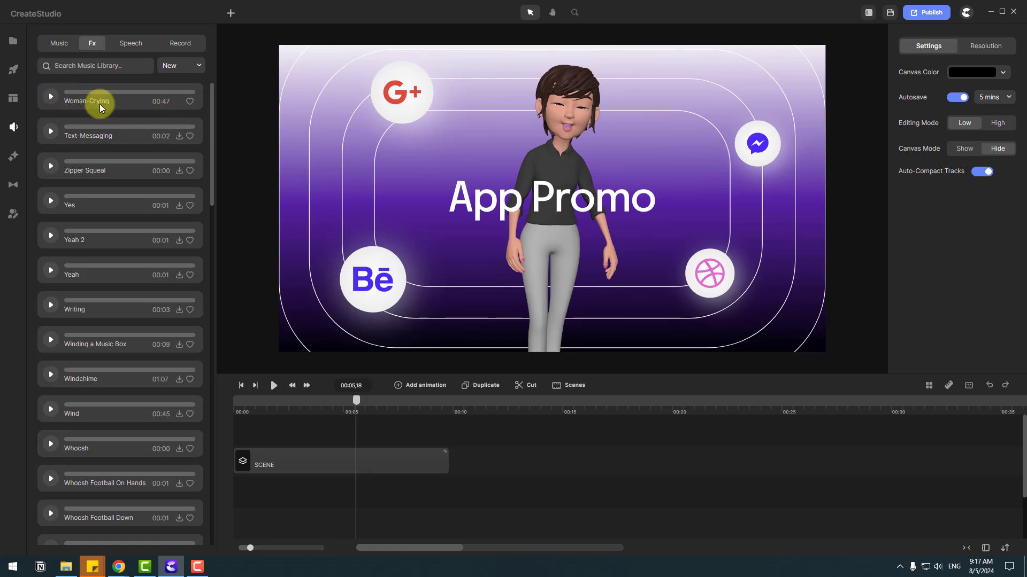
{"action": "left_click_drag", "start_coordinate": [91, 97], "coordinate": [463, 490]}
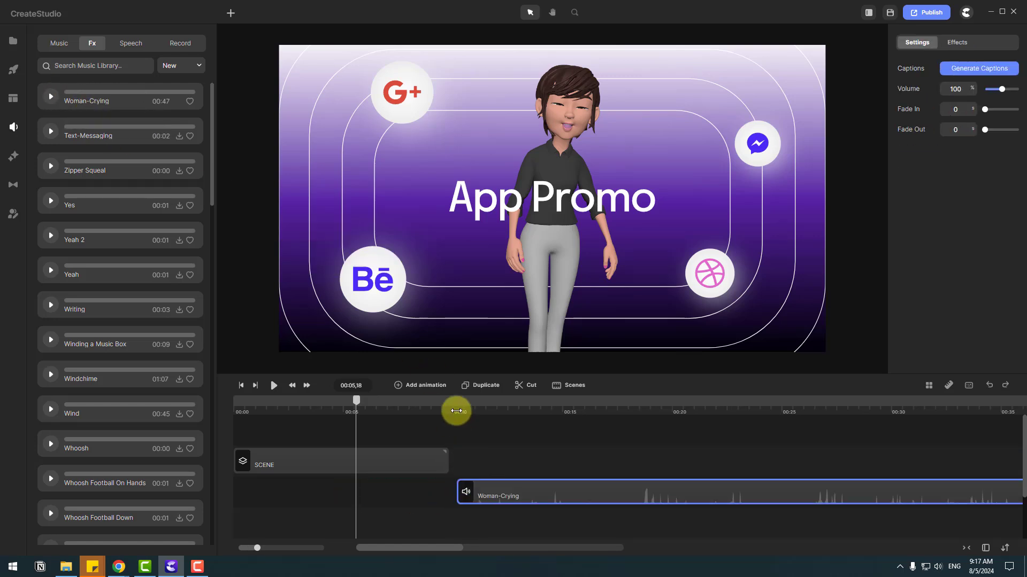
{"action": "left_click", "coordinate": [456, 411]}
{"action": "left_click", "coordinate": [274, 385]}
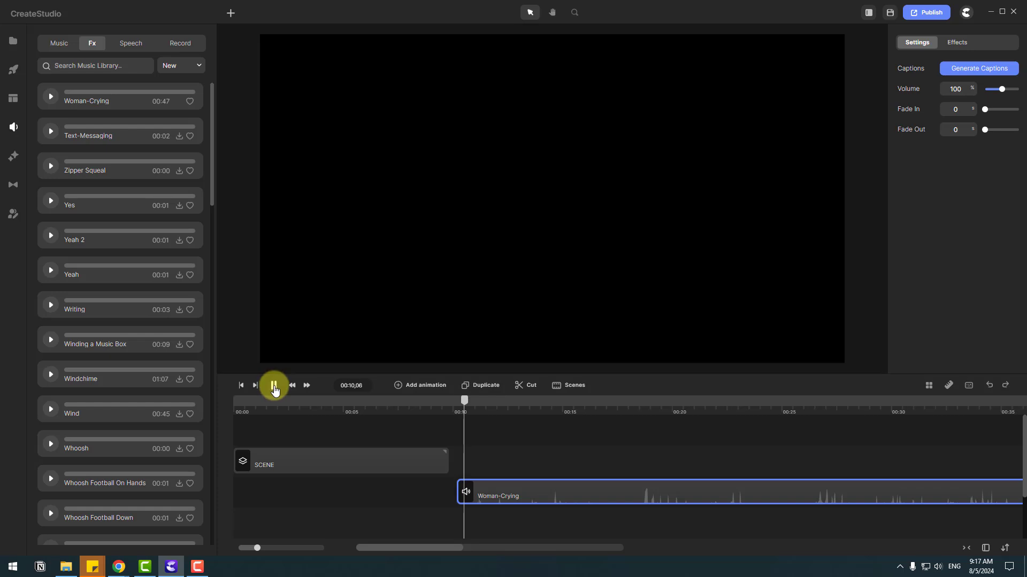
{"action": "left_click", "coordinate": [358, 409]}
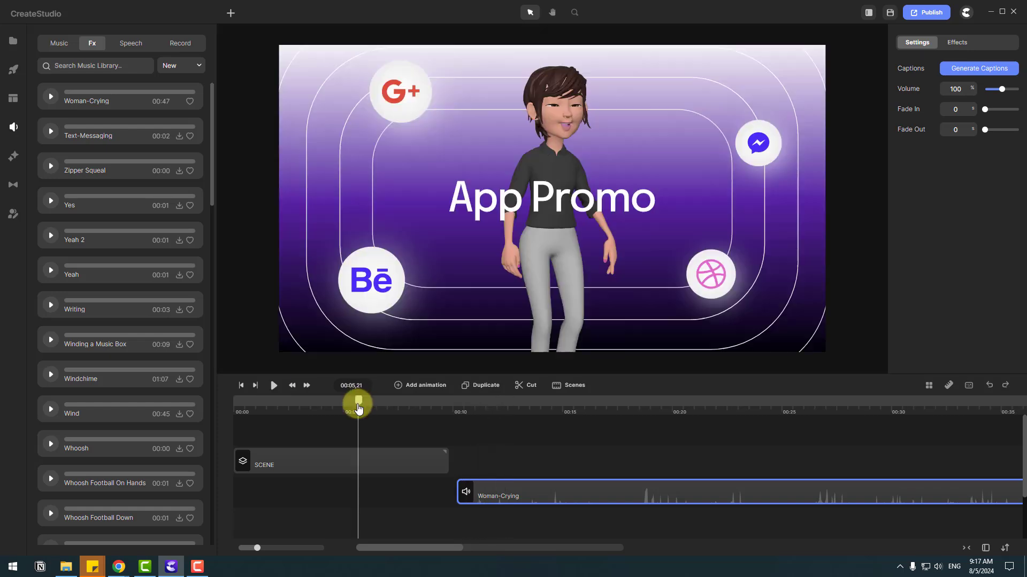
- Generate AI speech from the text "Hi guys welcome to my new video", sampling male voices such as Eric and choosing Bill
{"action": "left_click", "coordinate": [132, 44]}
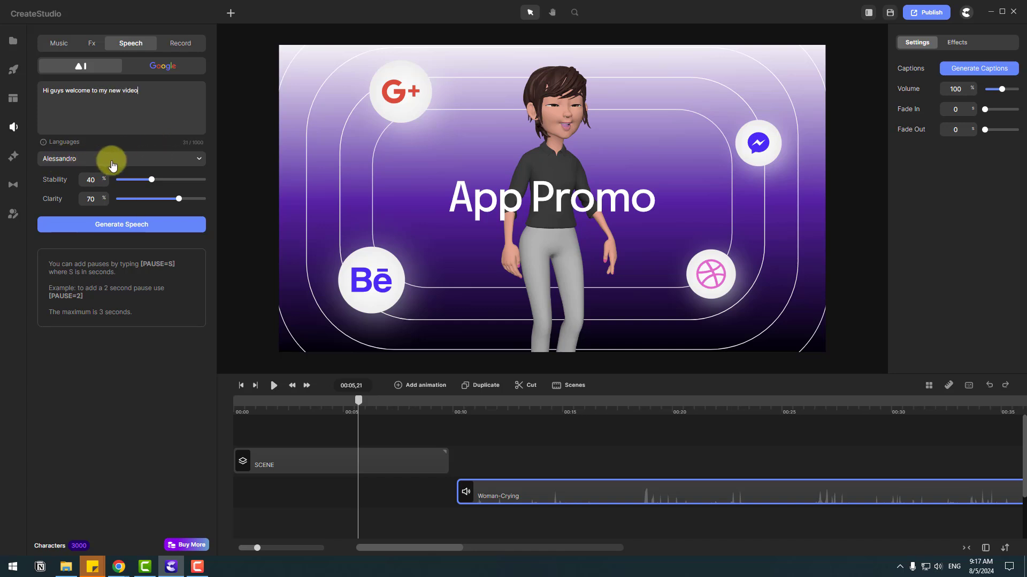
{"action": "left_click", "coordinate": [194, 163]}
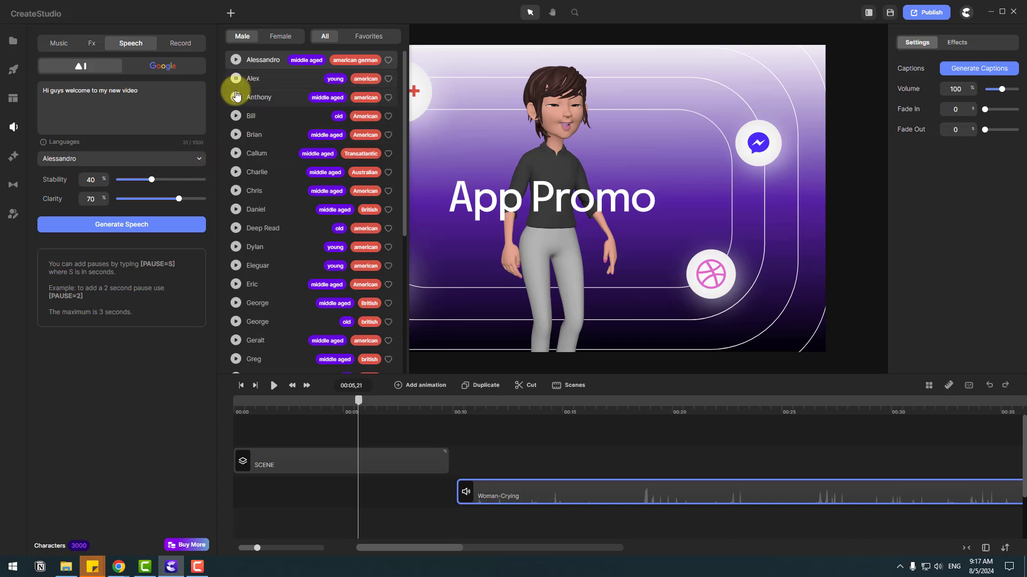
{"action": "left_click", "coordinate": [236, 116]}
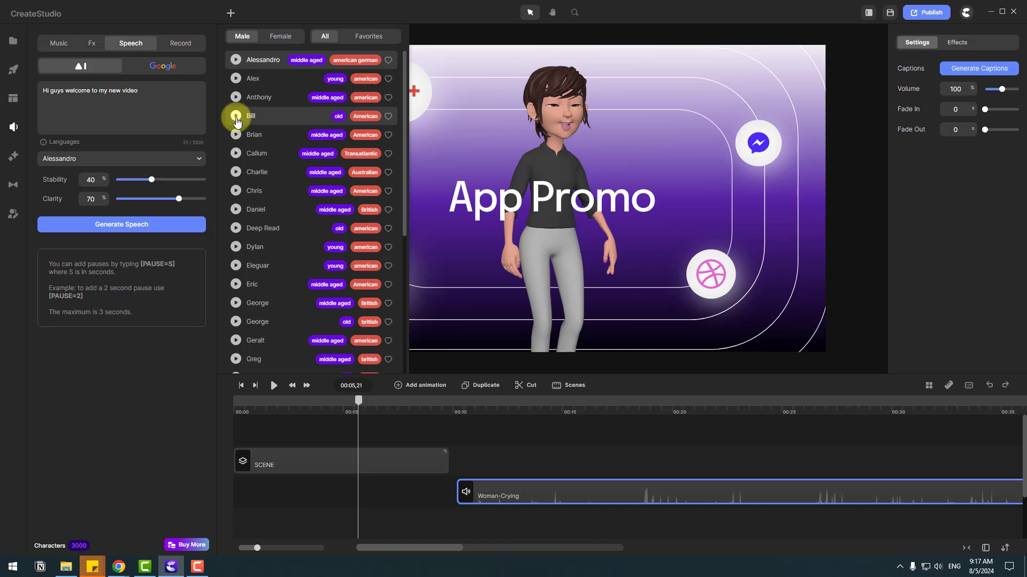
{"action": "scroll", "coordinate": [264, 176], "scroll_direction": "down", "scroll_amount": 2}
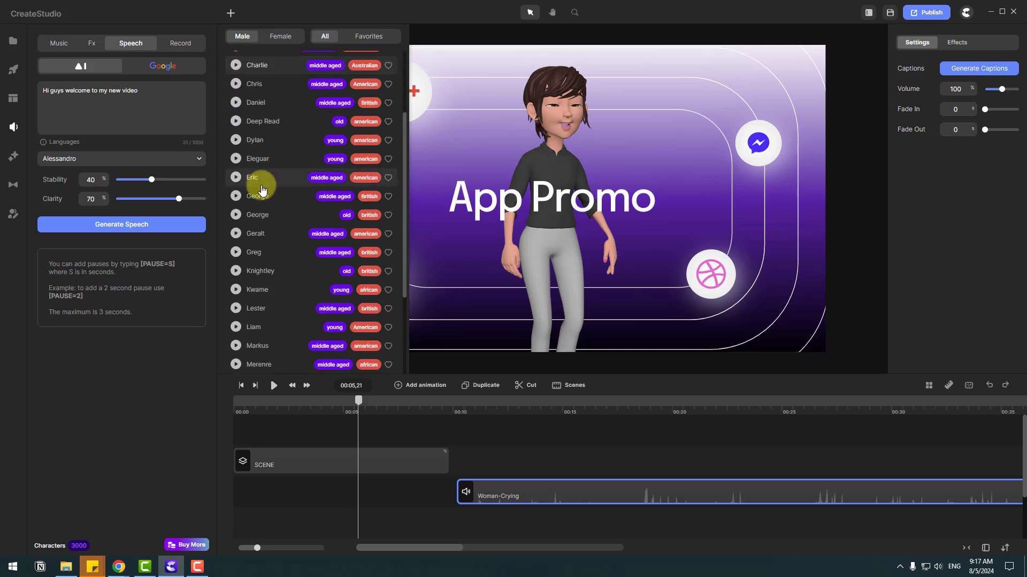
{"action": "left_click", "coordinate": [235, 177]}
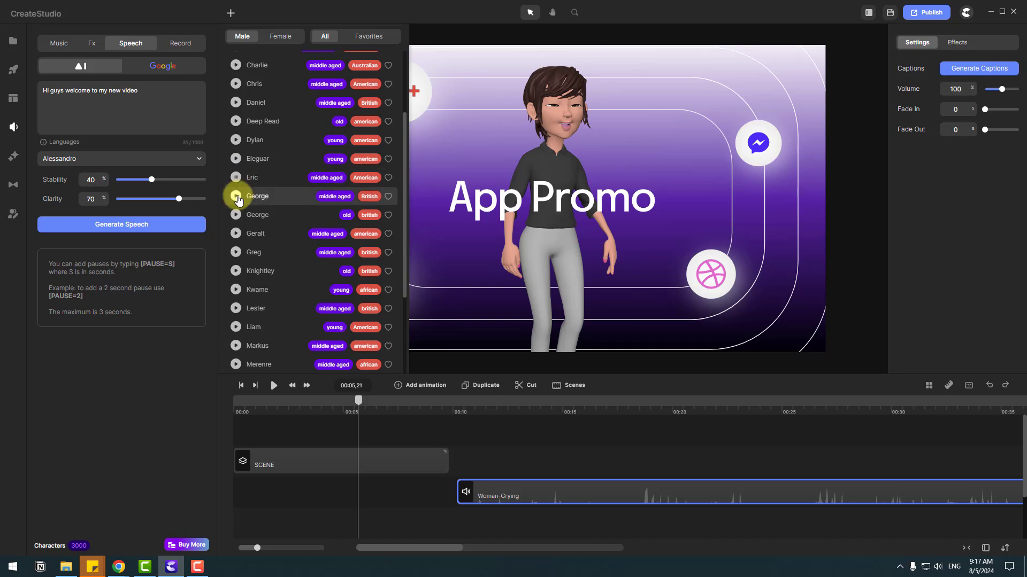
{"action": "scroll", "coordinate": [287, 223], "scroll_direction": "up", "scroll_amount": 2}
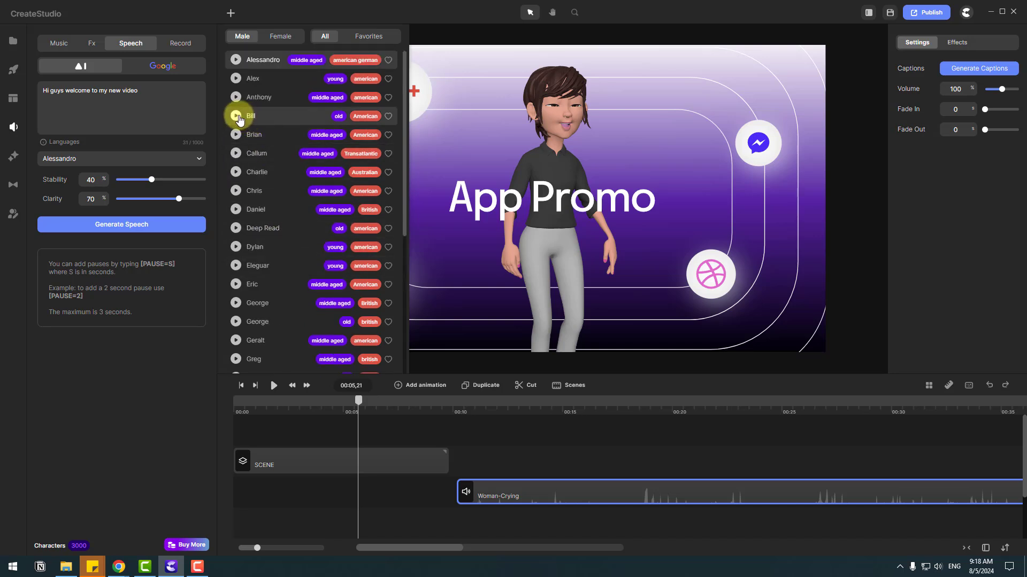
{"action": "left_click", "coordinate": [268, 115]}
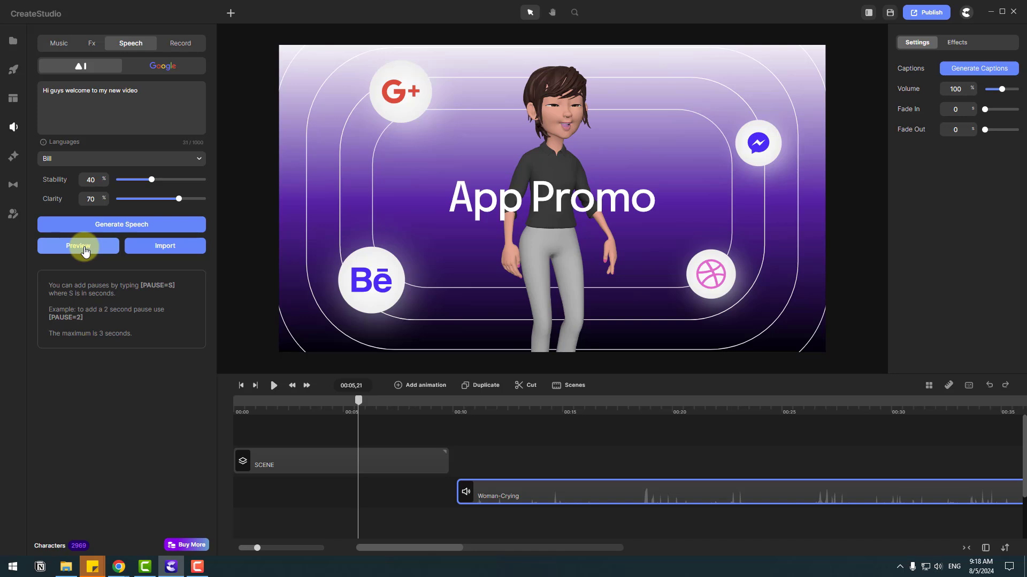
- Import the generated speech into the project media, place it on the timeline at about 20 seconds, and play it
{"action": "left_click", "coordinate": [160, 251]}
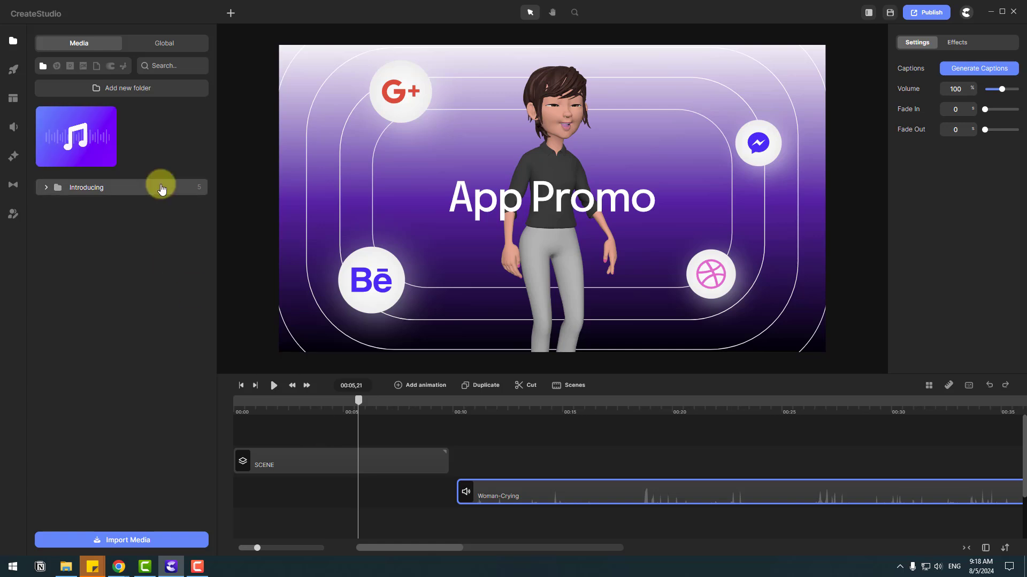
{"action": "left_click_drag", "start_coordinate": [86, 136], "coordinate": [701, 465]}
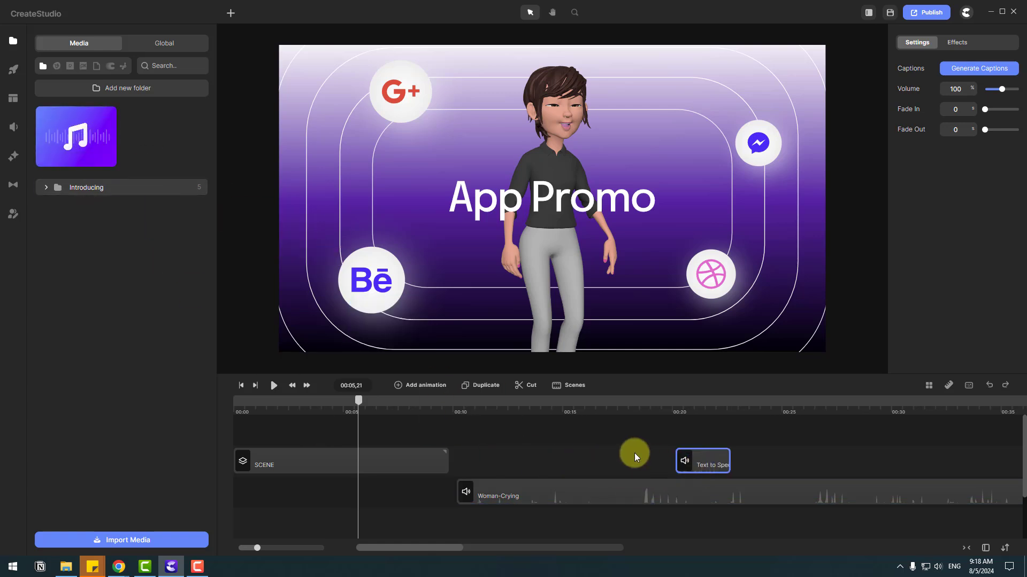
{"action": "left_click", "coordinate": [278, 390]}
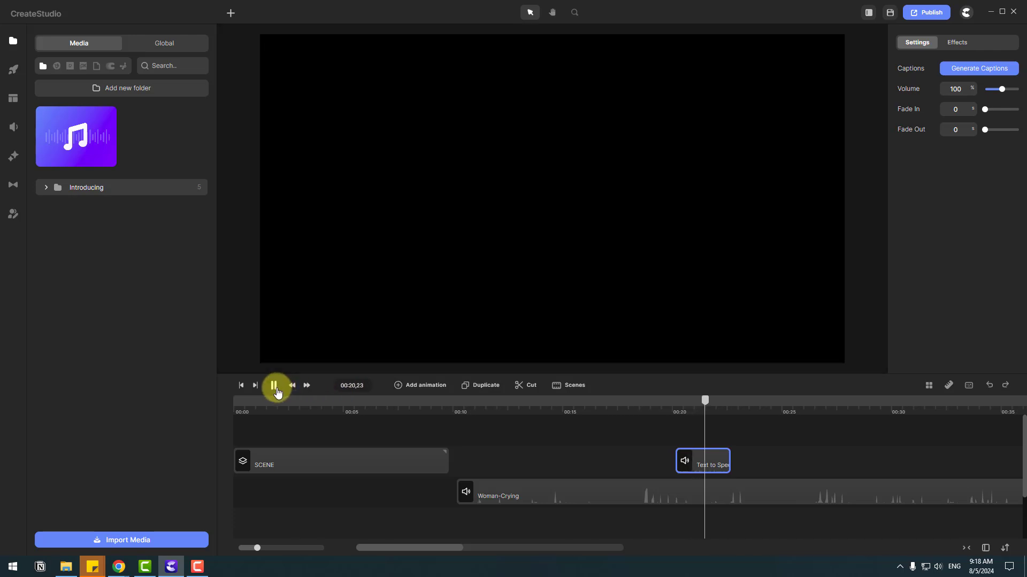
{"action": "left_click", "coordinate": [275, 388]}
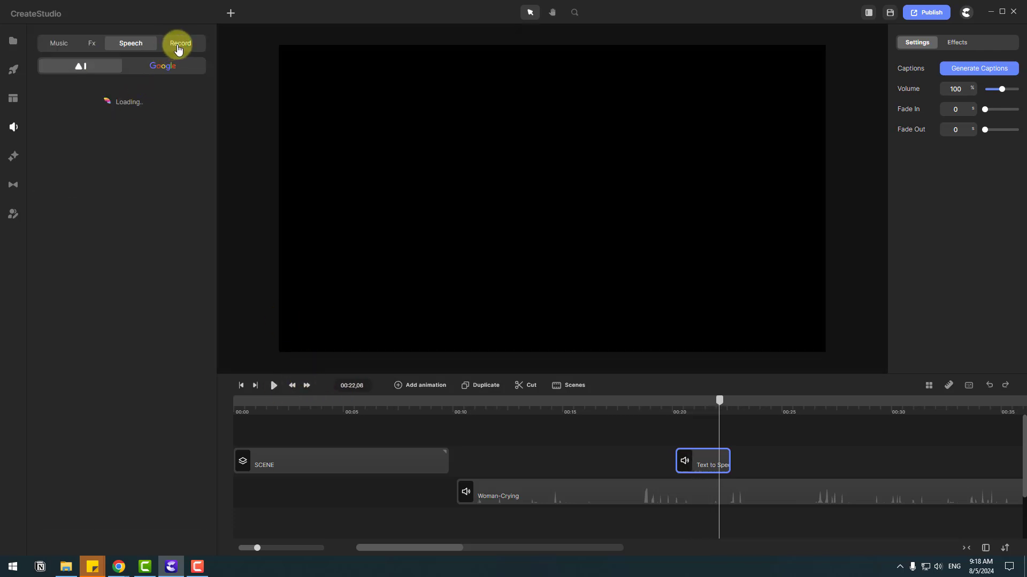
- Look over the voice recording options, including the available microphones, the countdown and the stereo or mono setting
{"action": "left_click", "coordinate": [179, 47]}
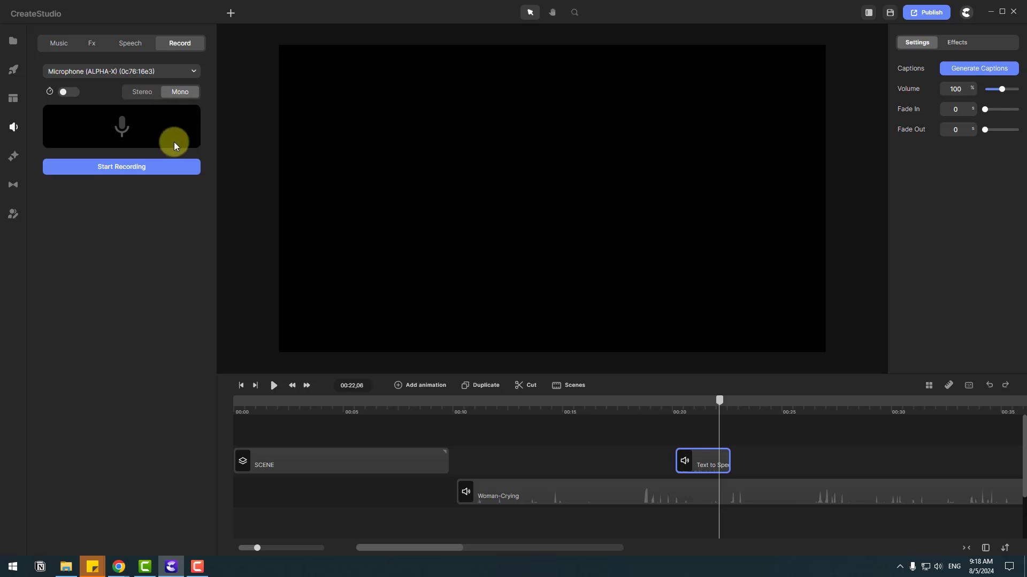
{"action": "left_click", "coordinate": [194, 71]}
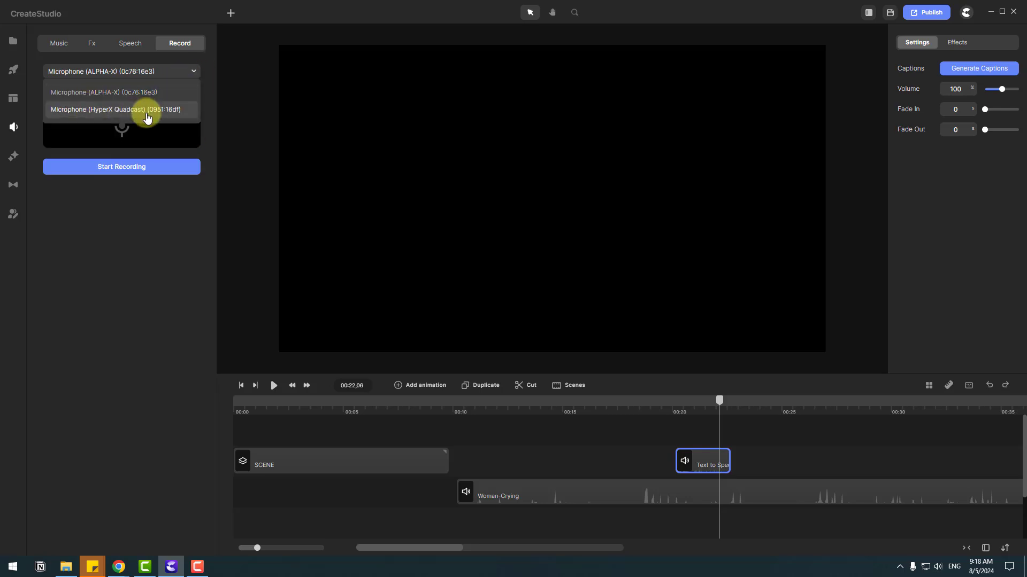
{"action": "left_click", "coordinate": [62, 94]}
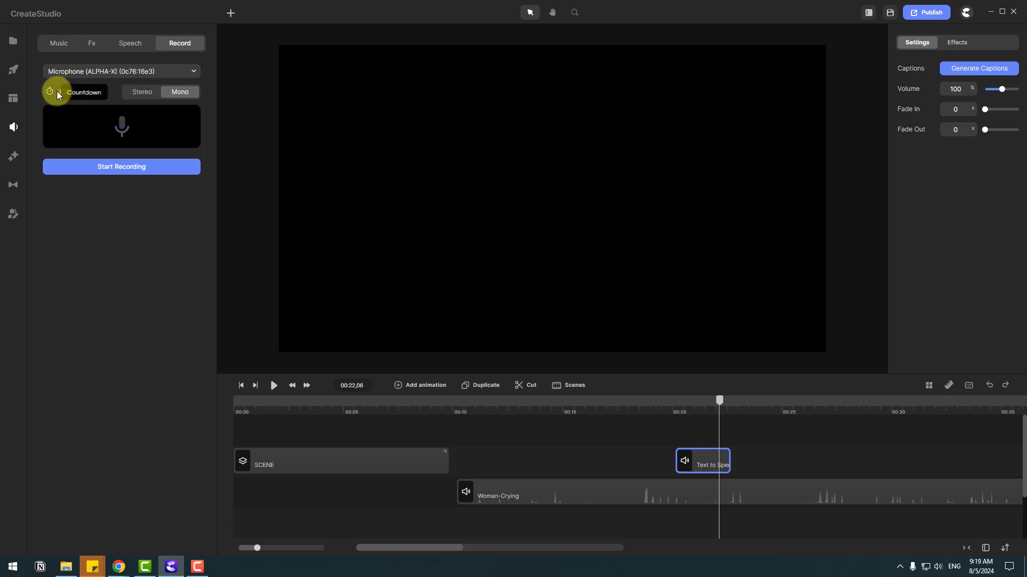
{"action": "left_click", "coordinate": [109, 170]}
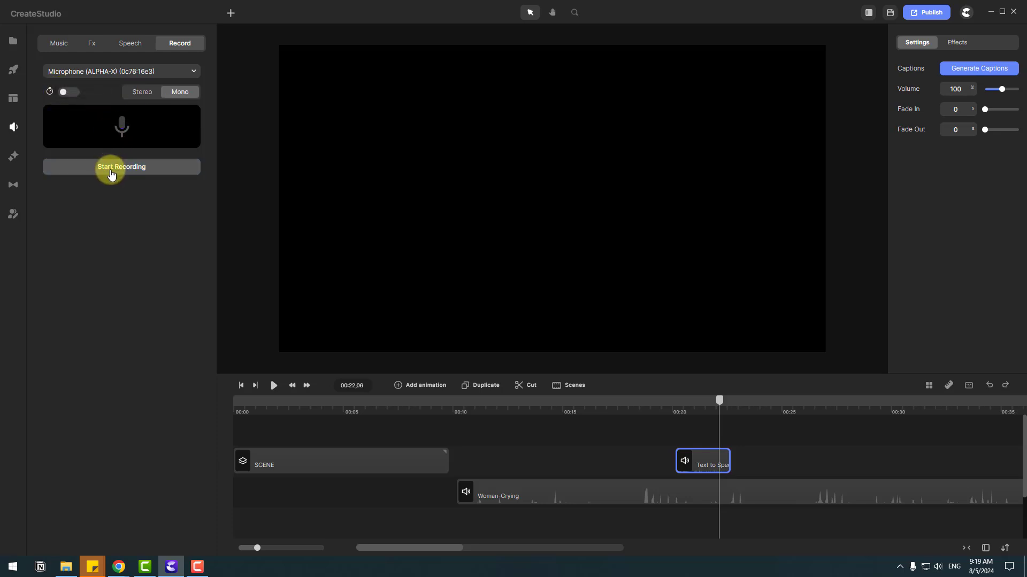
- Browse the effects library from Glitch and Green Screen down to Twirl and Wave, and look through the transitions
{"action": "left_click", "coordinate": [14, 156]}
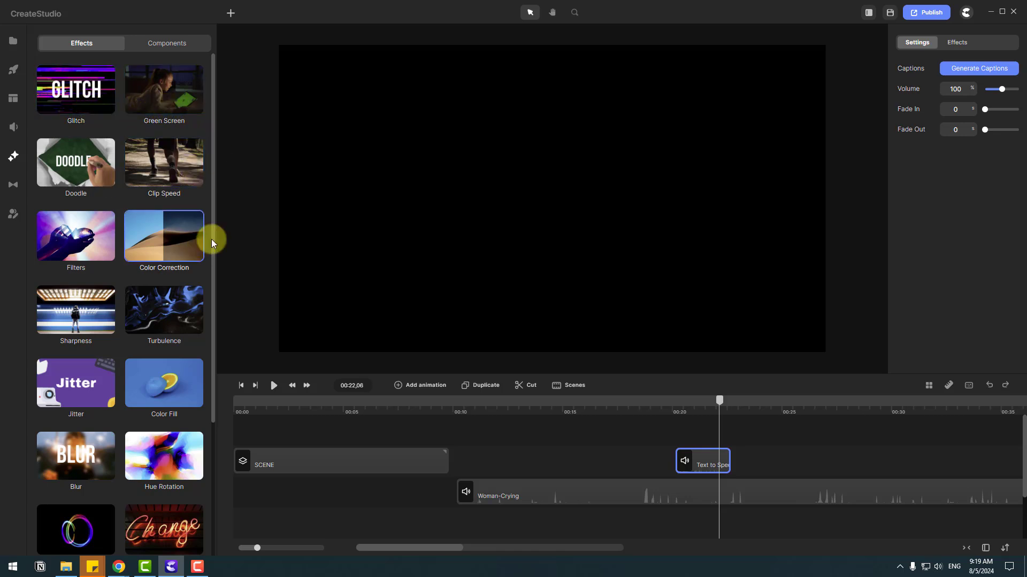
{"action": "scroll", "coordinate": [214, 243], "scroll_direction": "down", "scroll_amount": 2}
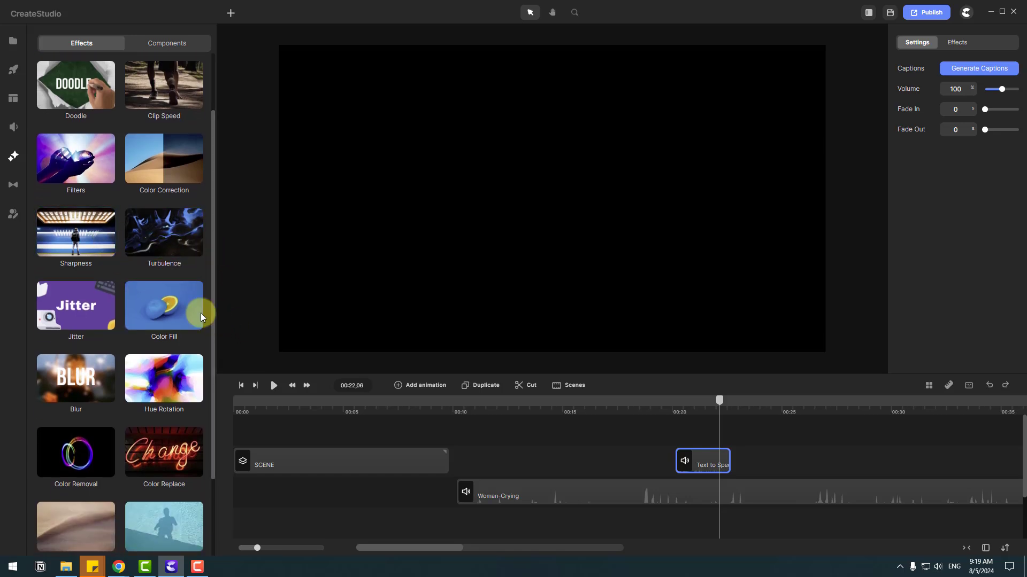
{"action": "scroll", "coordinate": [206, 375], "scroll_direction": "down", "scroll_amount": 3}
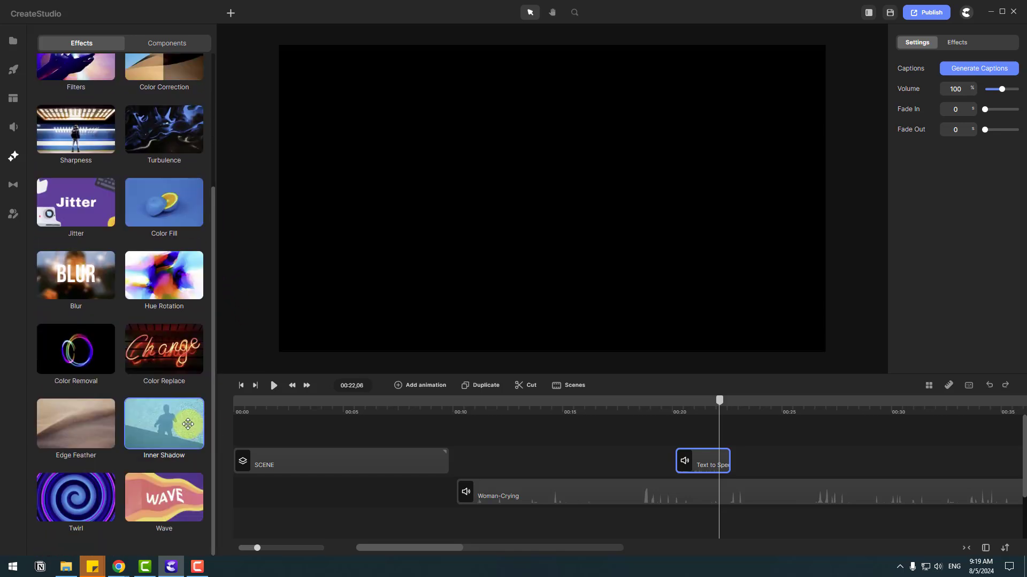
{"action": "left_click", "coordinate": [13, 156]}
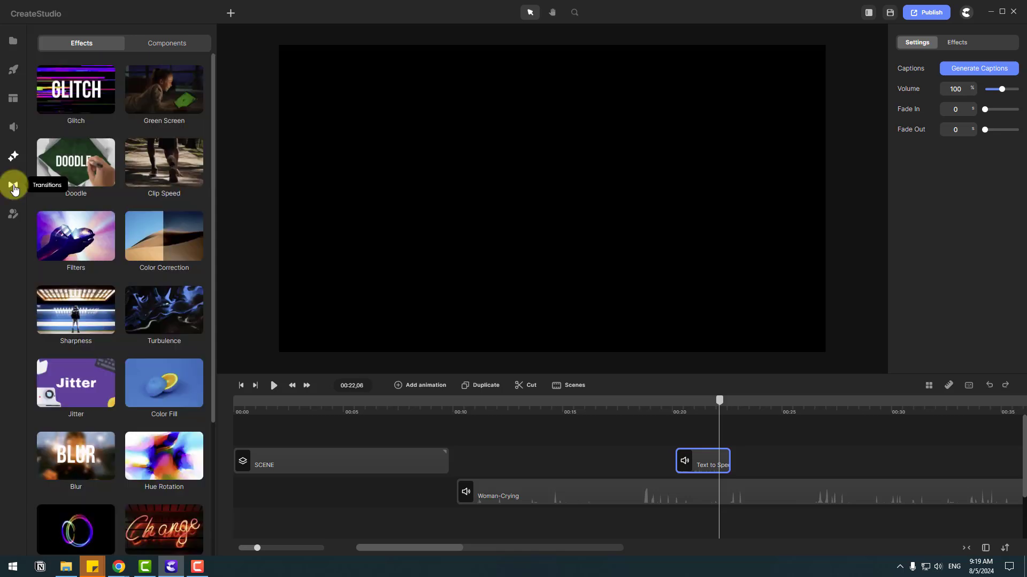
{"action": "left_click", "coordinate": [12, 187]}
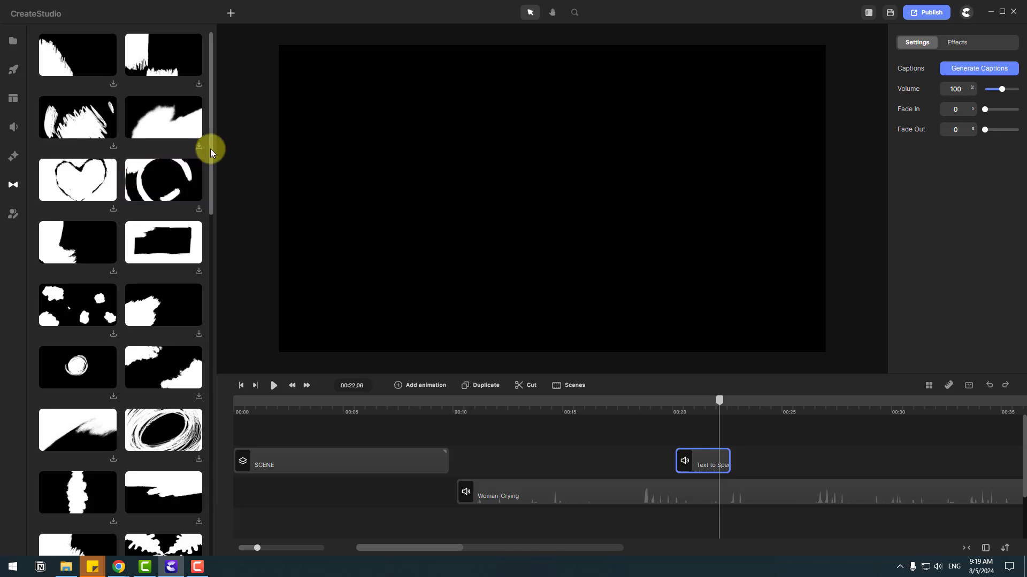
{"action": "left_click_drag", "start_coordinate": [210, 149], "coordinate": [210, 357]}
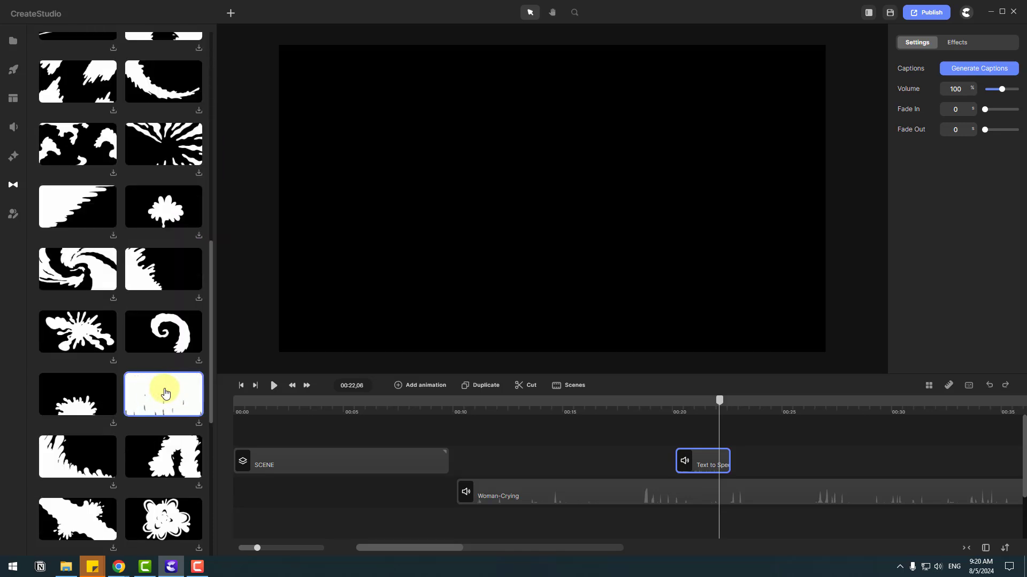
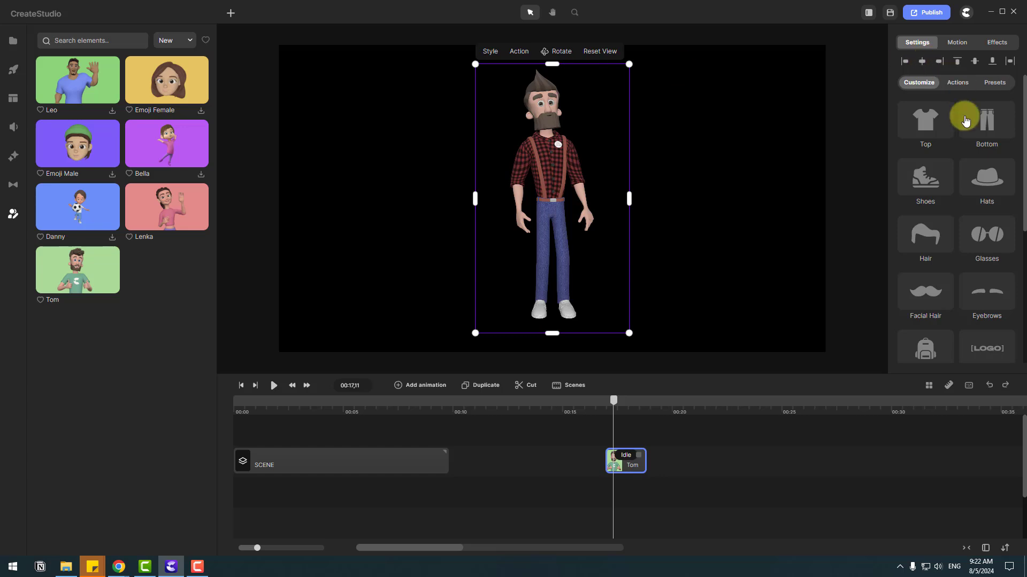
- Look at the Tom character's action settings, try rotating the character, and reset its view
{"action": "left_click", "coordinate": [517, 55]}
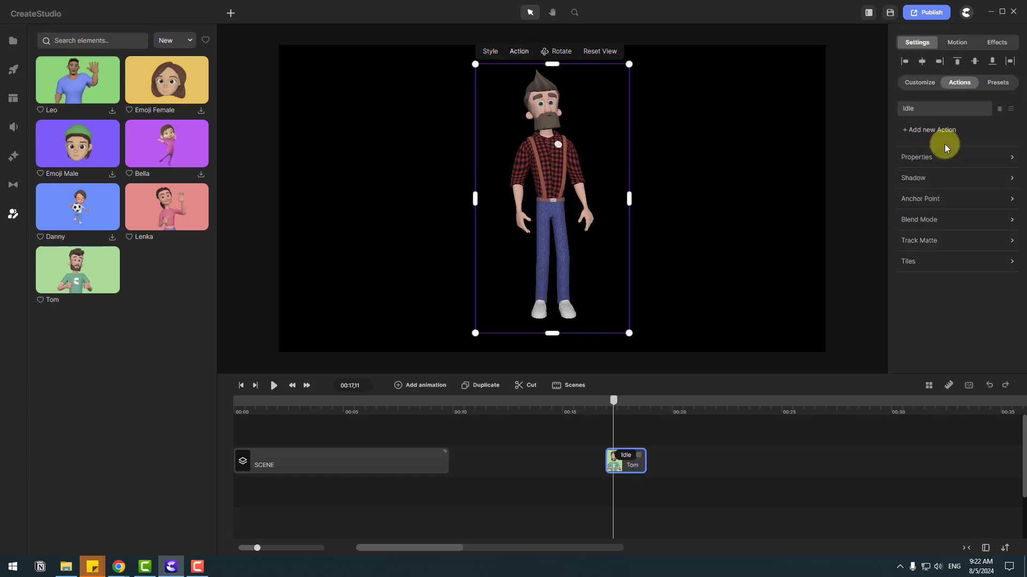
{"action": "left_click", "coordinate": [558, 62]}
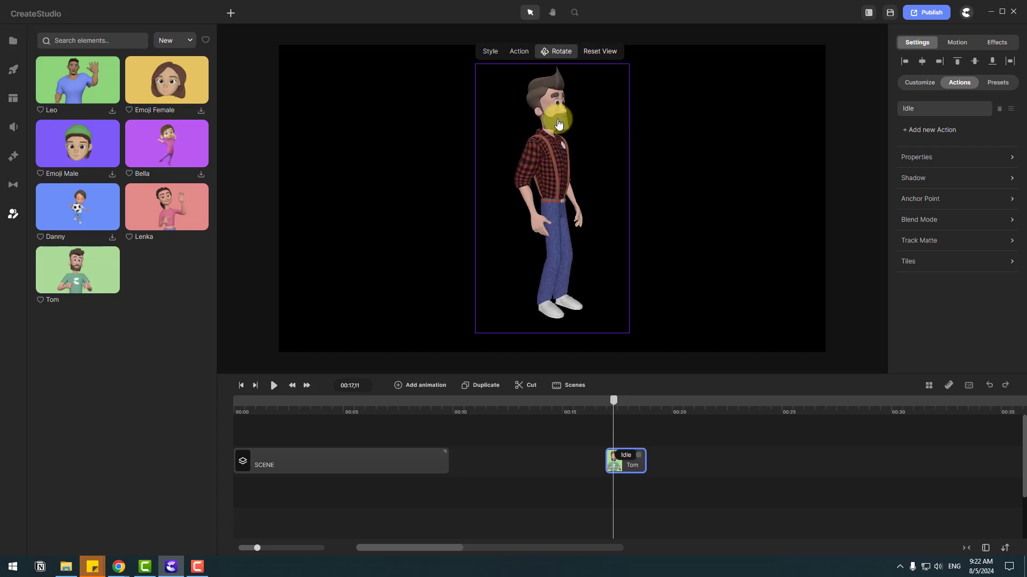
{"action": "left_click", "coordinate": [598, 53]}
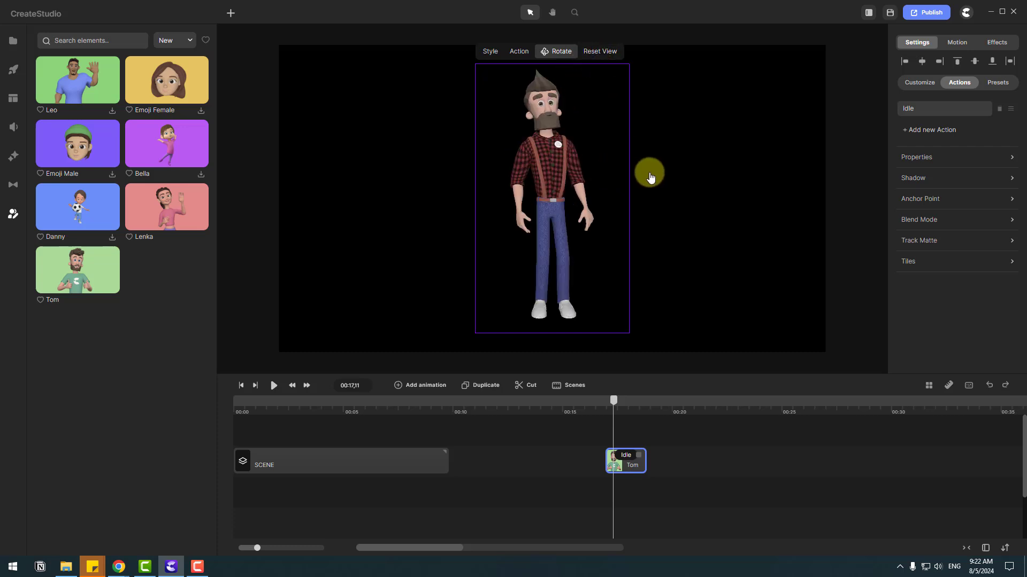
- Dress the Tom character in the Super Hero top and the Builder Bottom
{"action": "left_click", "coordinate": [486, 53]}
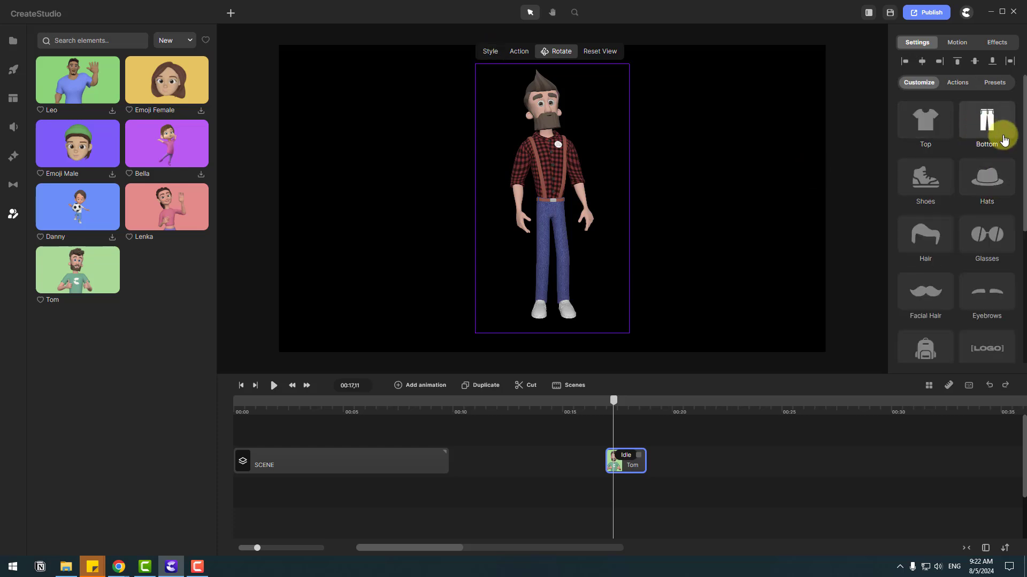
{"action": "left_click", "coordinate": [925, 120]}
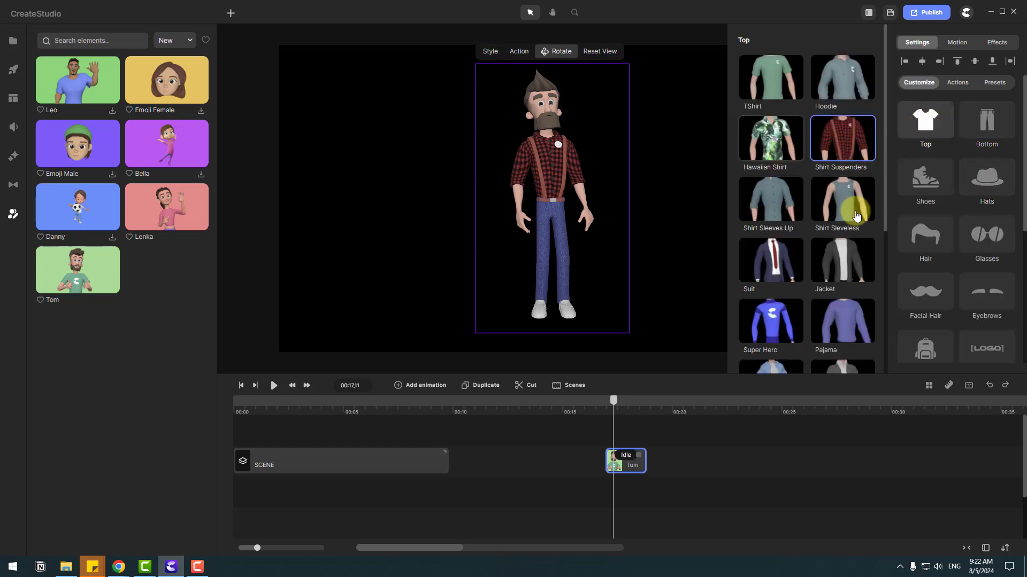
{"action": "scroll", "coordinate": [851, 210], "scroll_direction": "down", "scroll_amount": 3}
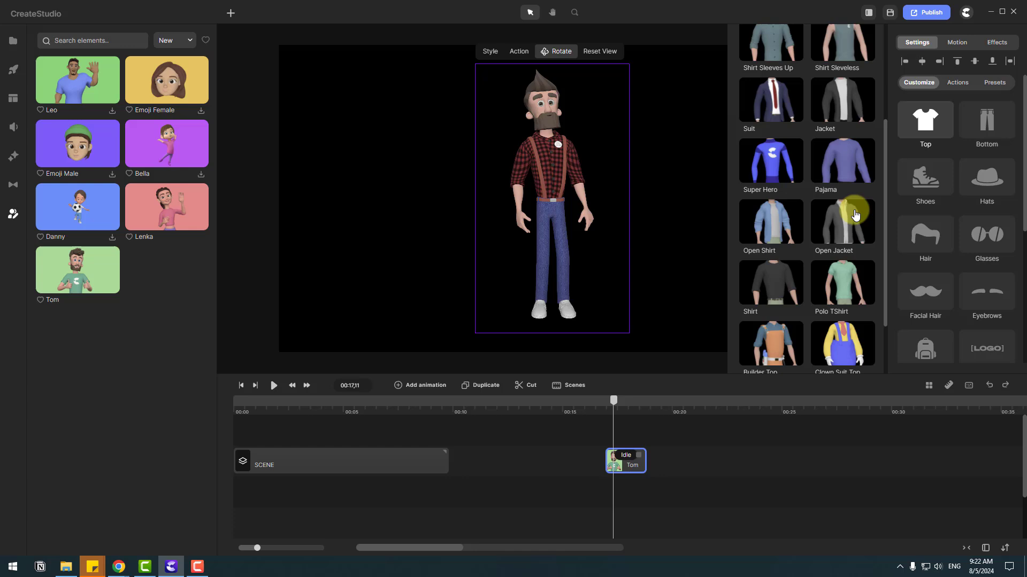
{"action": "left_click", "coordinate": [770, 167]}
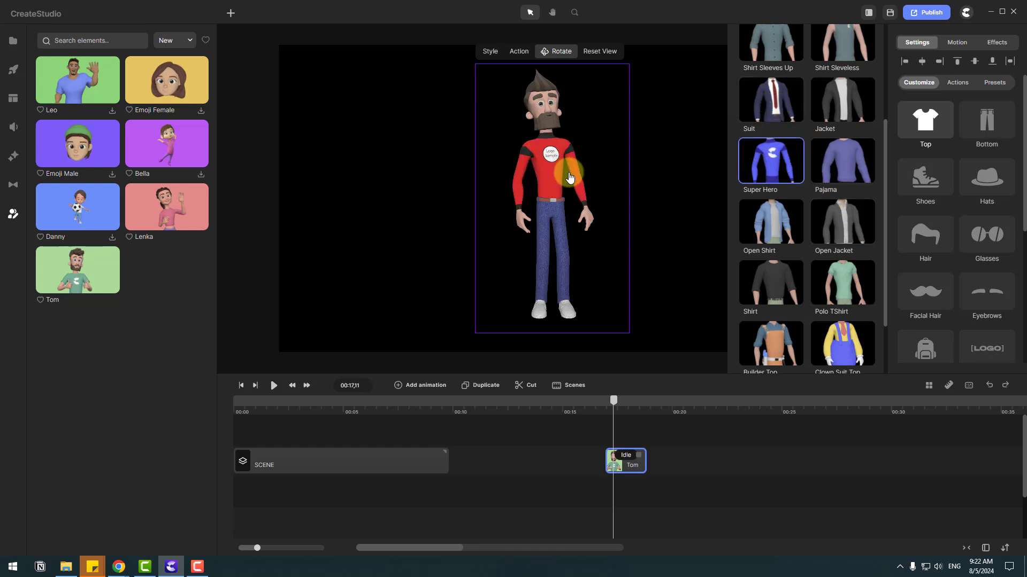
{"action": "left_click", "coordinate": [988, 122]}
{"action": "scroll", "coordinate": [854, 210], "scroll_direction": "down", "scroll_amount": 1}
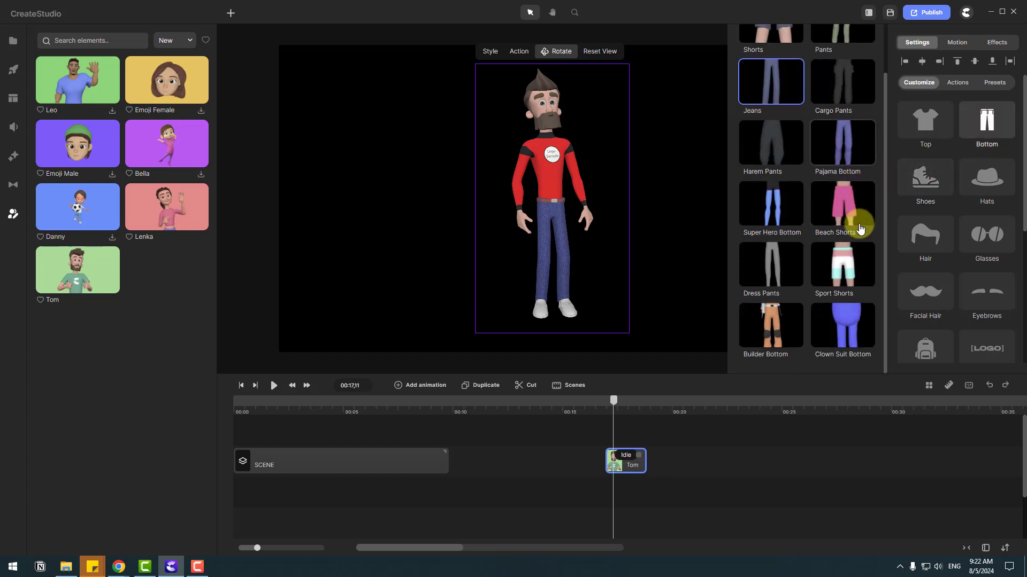
{"action": "left_click", "coordinate": [807, 335]}
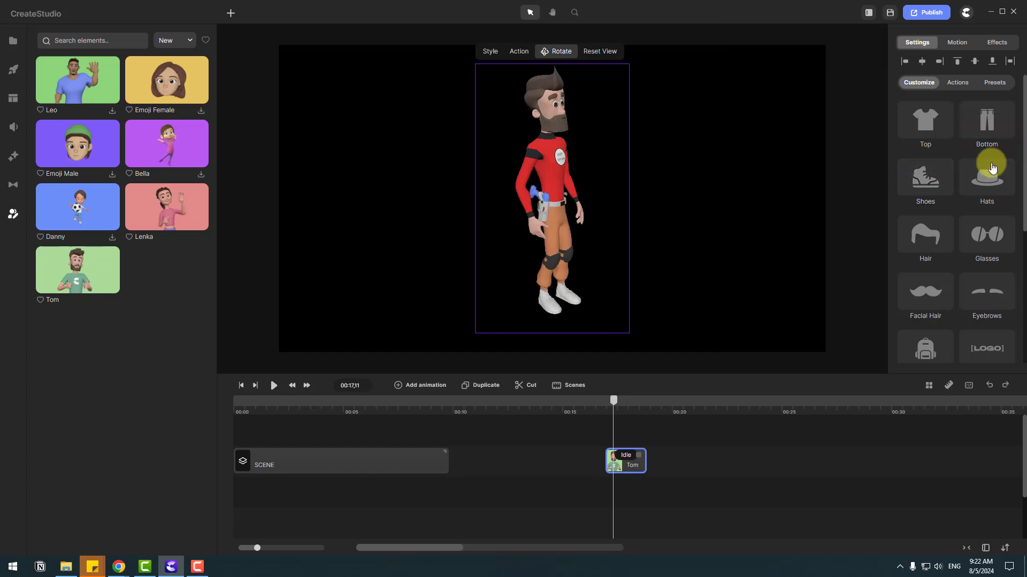
- Change the Tom character's shoes to Slippers and inspect the feet up close
{"action": "left_click", "coordinate": [925, 176]}
{"action": "left_click", "coordinate": [835, 266]}
{"action": "scroll", "coordinate": [538, 271], "scroll_direction": "up", "scroll_amount": 3}
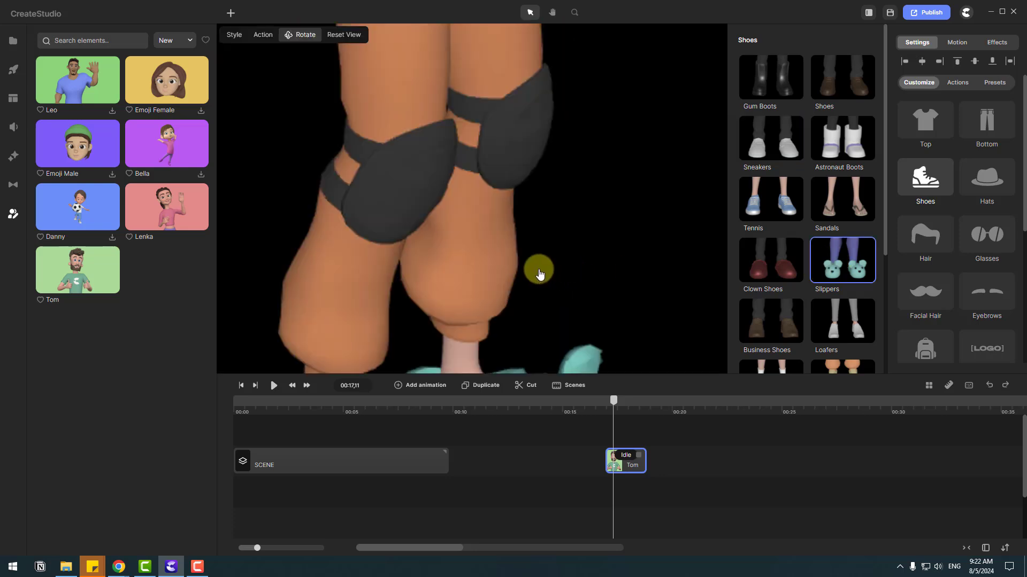
{"action": "scroll", "coordinate": [532, 286], "scroll_direction": "down", "scroll_amount": 3}
{"action": "scroll", "coordinate": [526, 298], "scroll_direction": "up", "scroll_amount": 3}
{"action": "scroll", "coordinate": [521, 294], "scroll_direction": "down", "scroll_amount": 4}
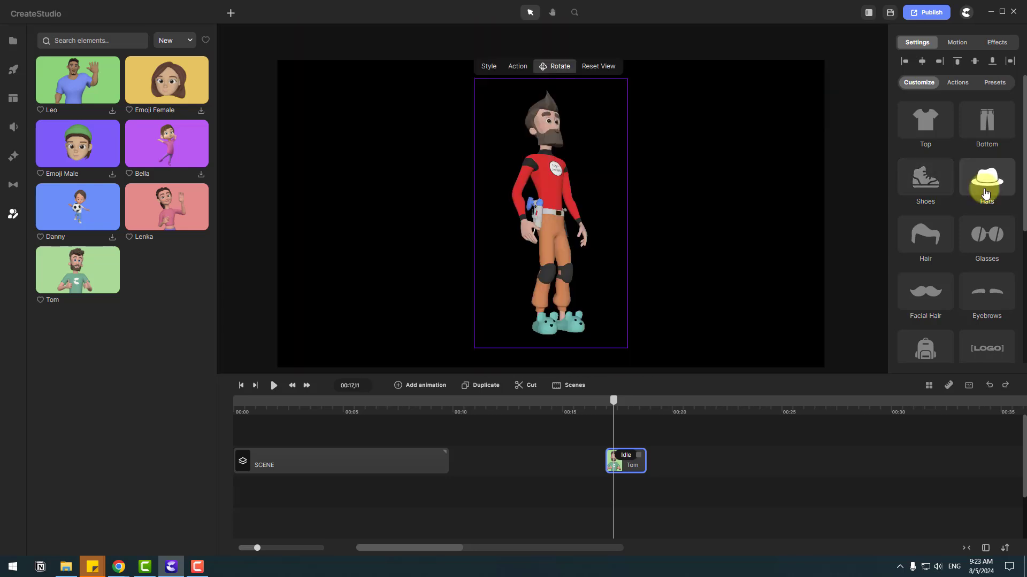
- Give the Tom character a red Santa hat and the Dreadlock hairstyle
{"action": "left_click", "coordinate": [987, 184]}
{"action": "left_click", "coordinate": [843, 206]}
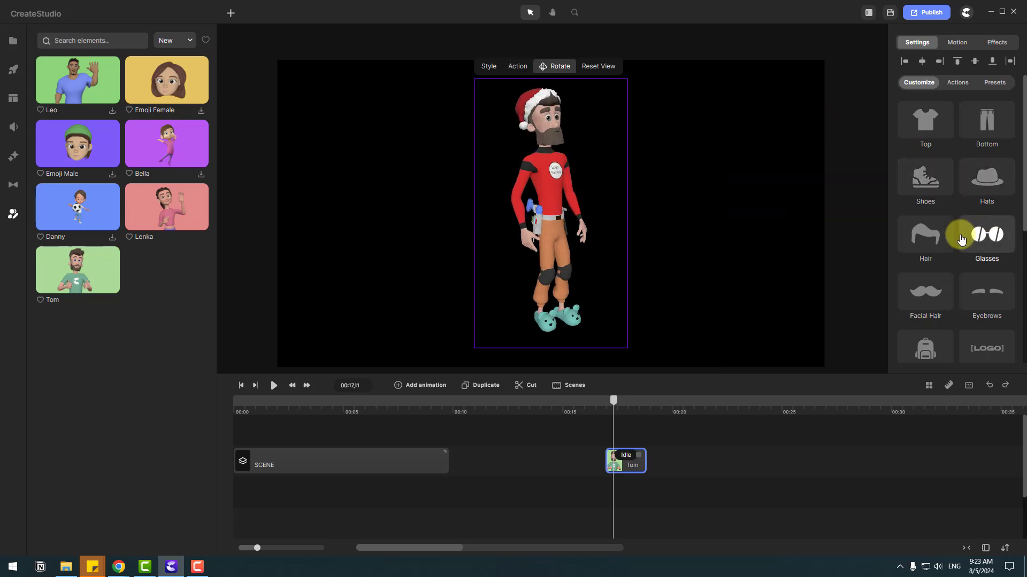
{"action": "left_click", "coordinate": [926, 247]}
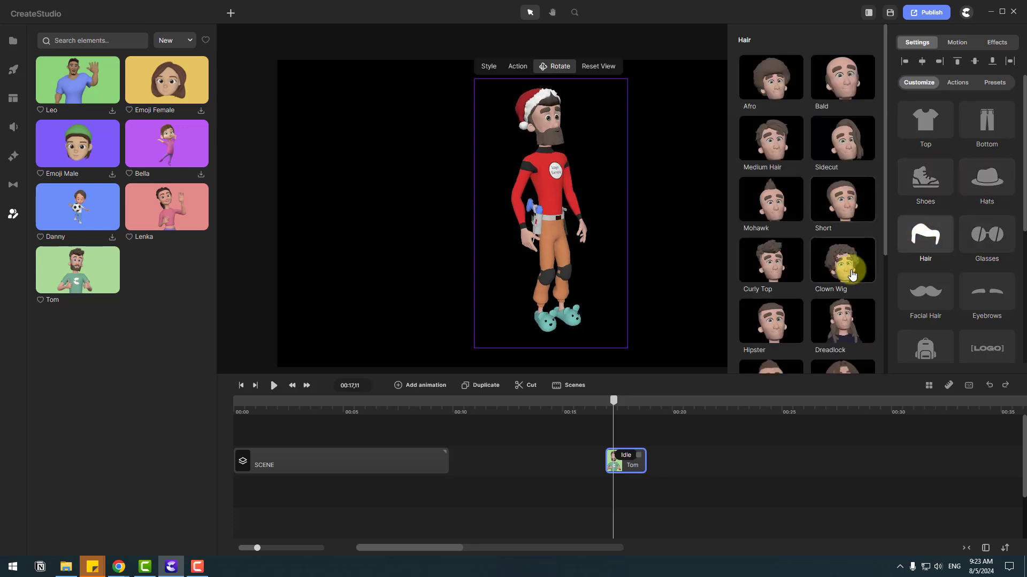
{"action": "scroll", "coordinate": [884, 227], "scroll_direction": "down", "scroll_amount": 1}
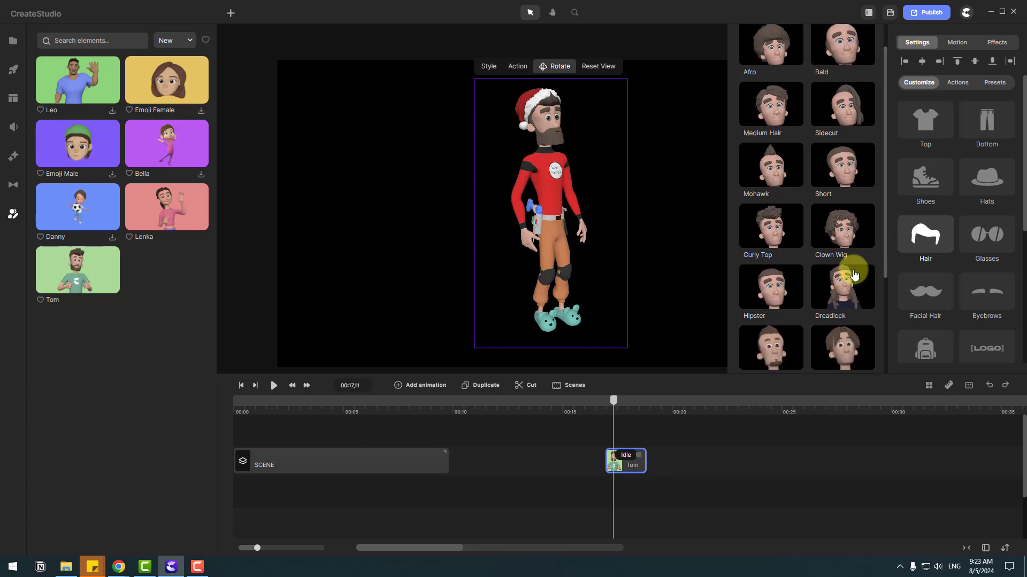
{"action": "left_click", "coordinate": [840, 297]}
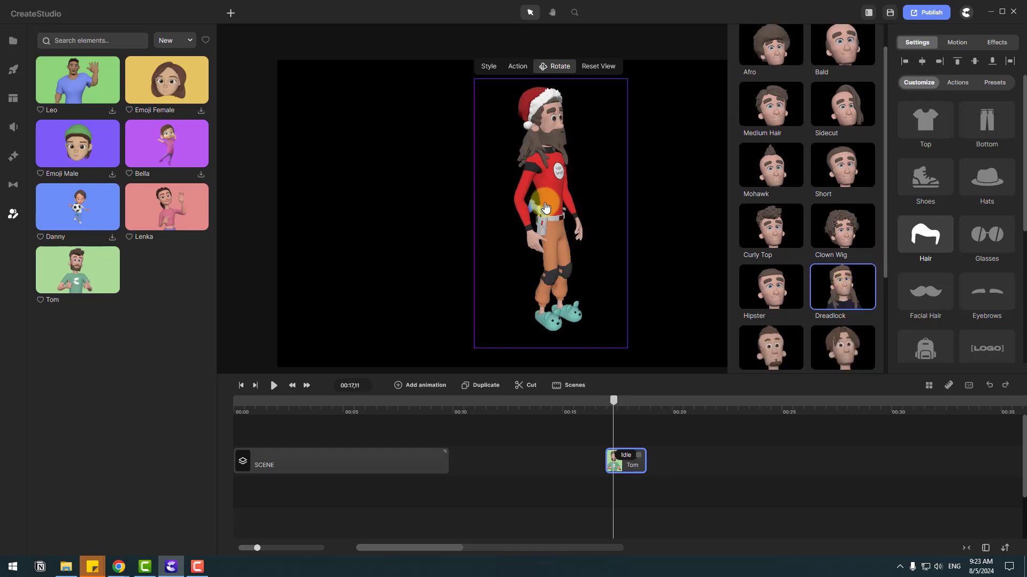
- Put the 3D glasses on the Tom character and inspect the sample logo on the chest up close
{"action": "left_click", "coordinate": [926, 235]}
{"action": "left_click", "coordinate": [993, 242]}
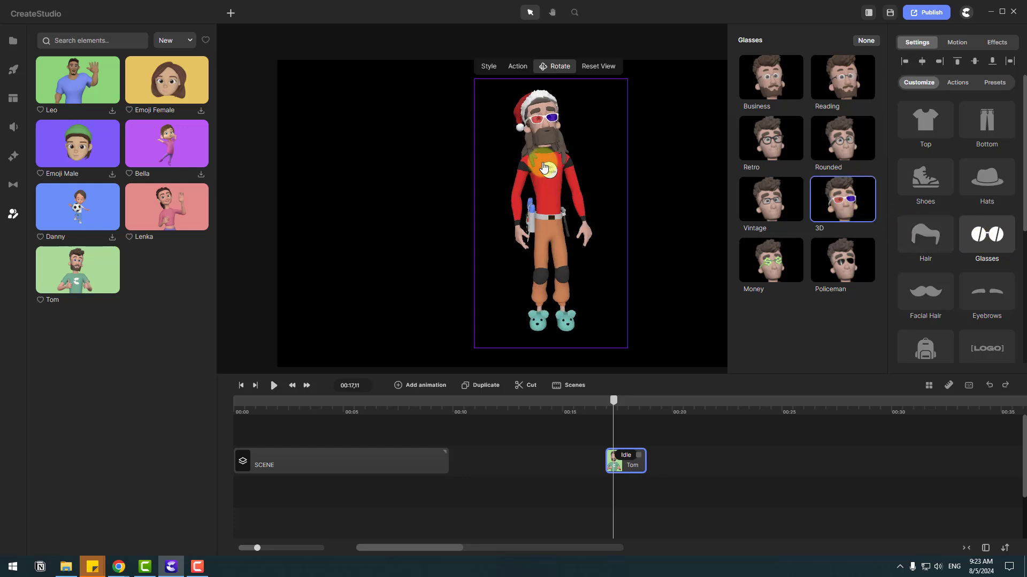
{"action": "scroll", "coordinate": [976, 289], "scroll_direction": "down", "scroll_amount": 3}
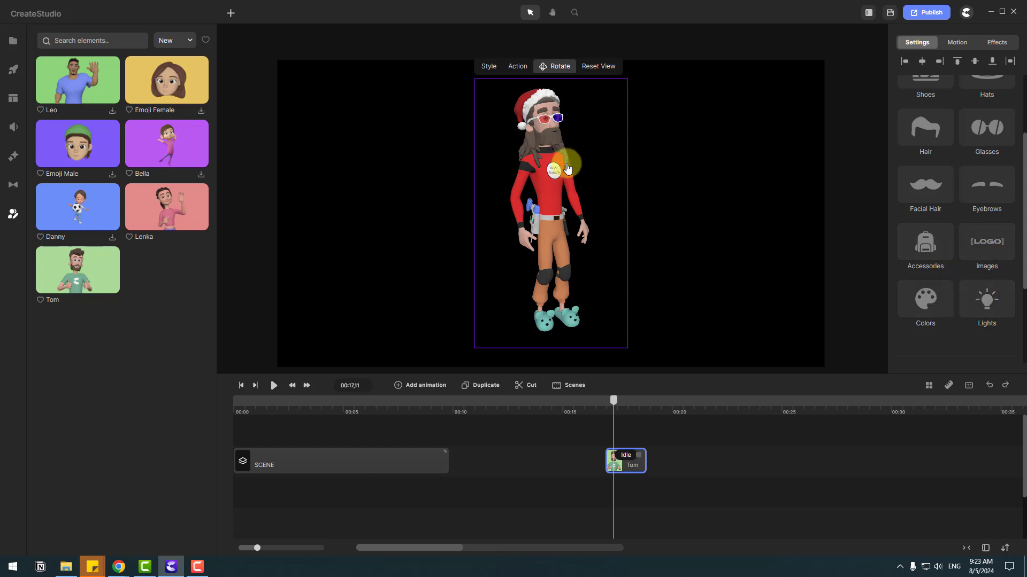
{"action": "scroll", "coordinate": [436, 259], "scroll_direction": "up", "scroll_amount": 5}
{"action": "scroll", "coordinate": [426, 289], "scroll_direction": "down", "scroll_amount": 2}
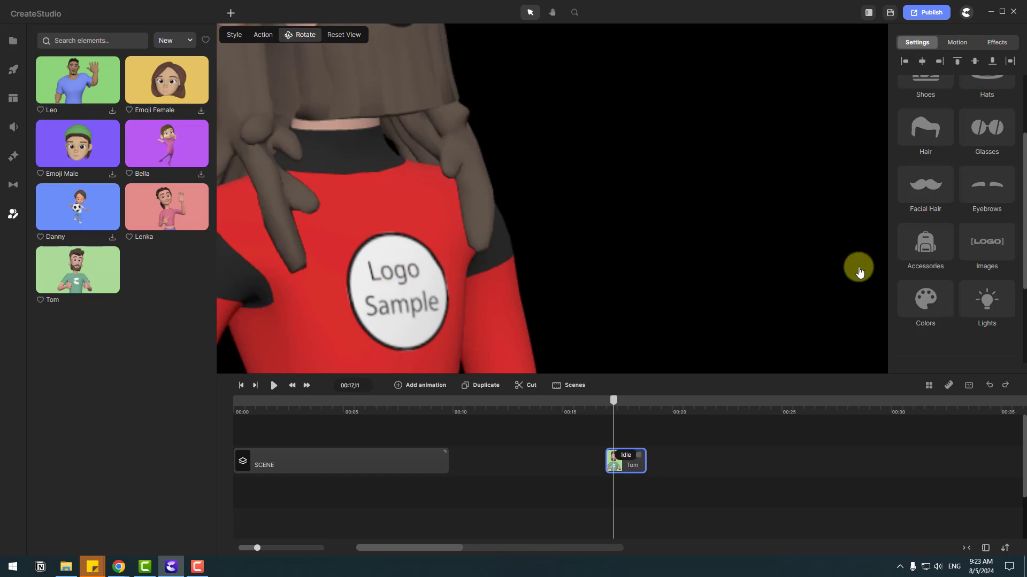
{"action": "scroll", "coordinate": [669, 156], "scroll_direction": "down", "scroll_amount": 3}
{"action": "scroll", "coordinate": [453, 165], "scroll_direction": "down", "scroll_amount": 3}
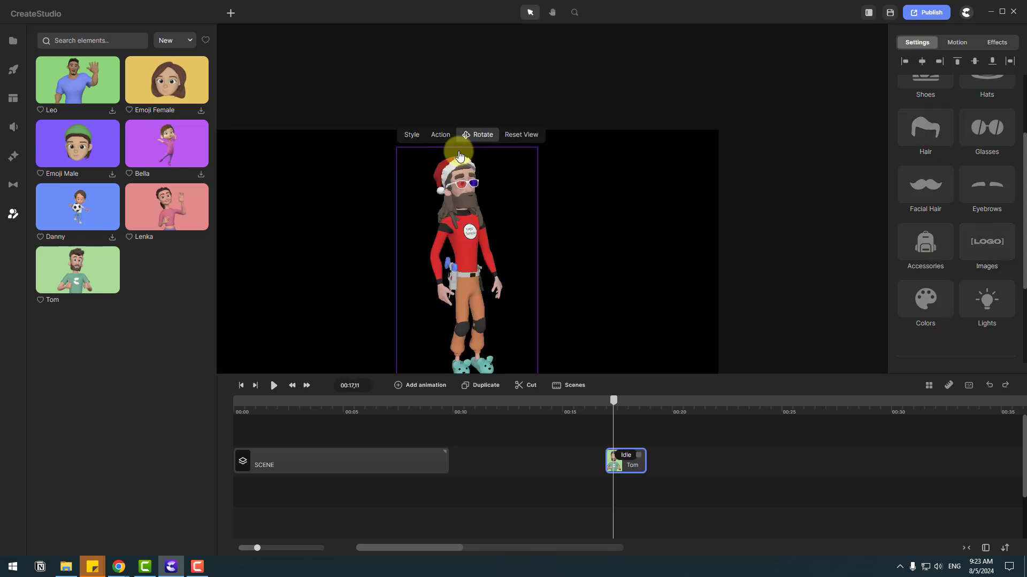
- Add the Searching action after the Tom character's Idle action and play it back
{"action": "left_click", "coordinate": [442, 136]}
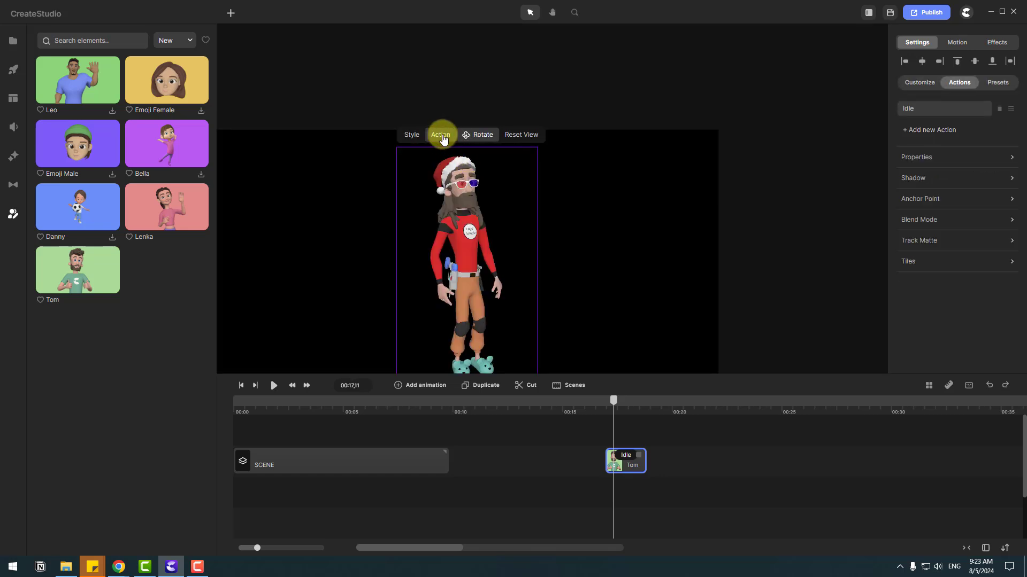
{"action": "left_click", "coordinate": [926, 134]}
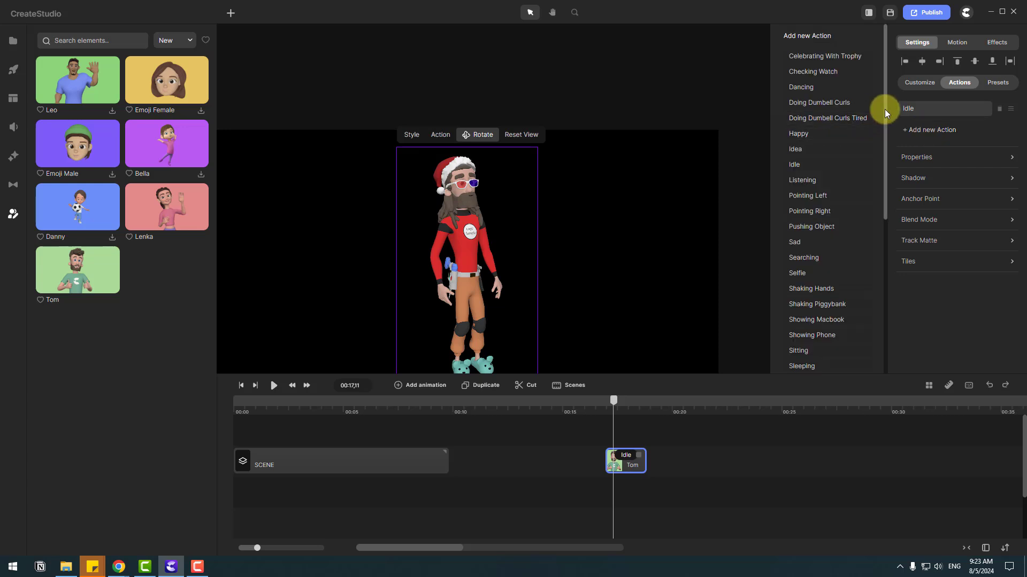
{"action": "left_click_drag", "start_coordinate": [884, 109], "coordinate": [881, 191]}
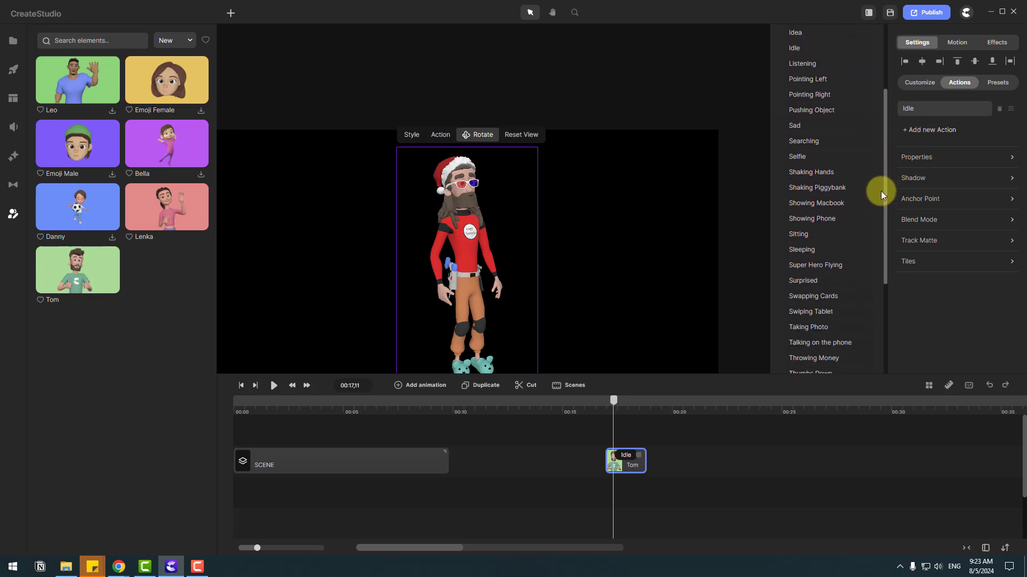
{"action": "left_click", "coordinate": [807, 148]}
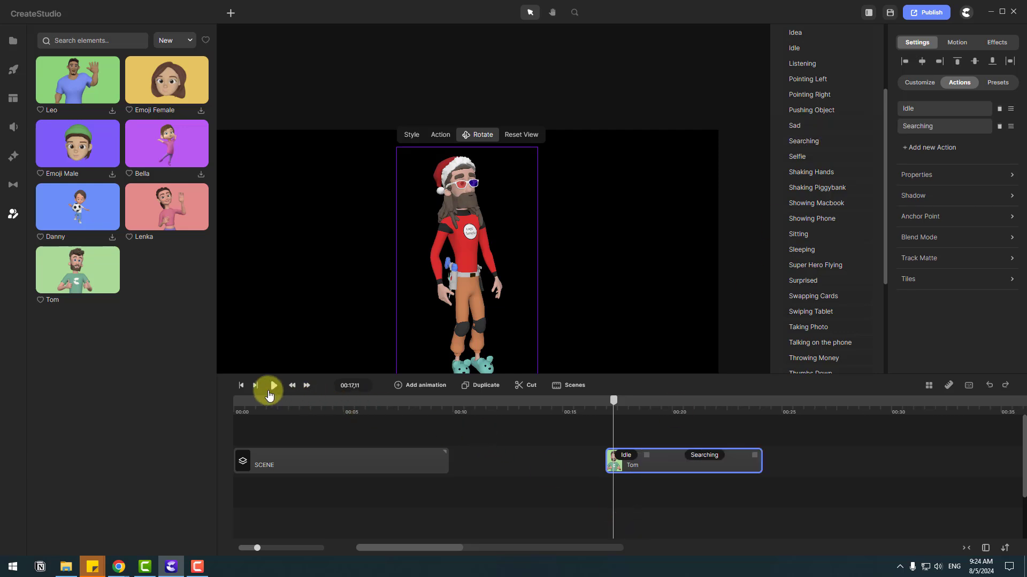
{"action": "left_click", "coordinate": [273, 386]}
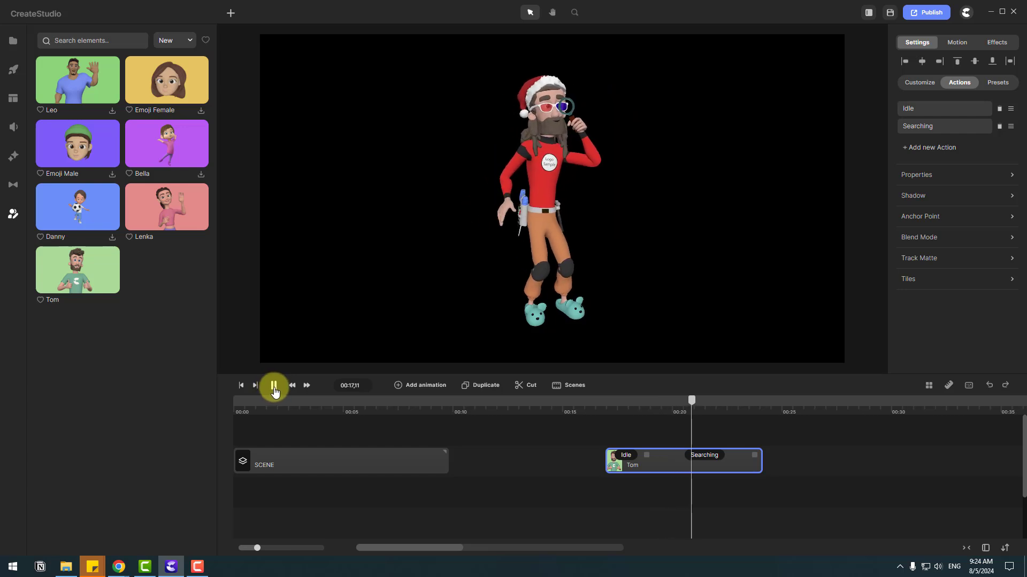
{"action": "left_click", "coordinate": [274, 386]}
- Add the Sitting action to the Tom character and preview the change from Searching to Sitting
{"action": "scroll", "coordinate": [832, 214], "scroll_direction": "down", "scroll_amount": 3}
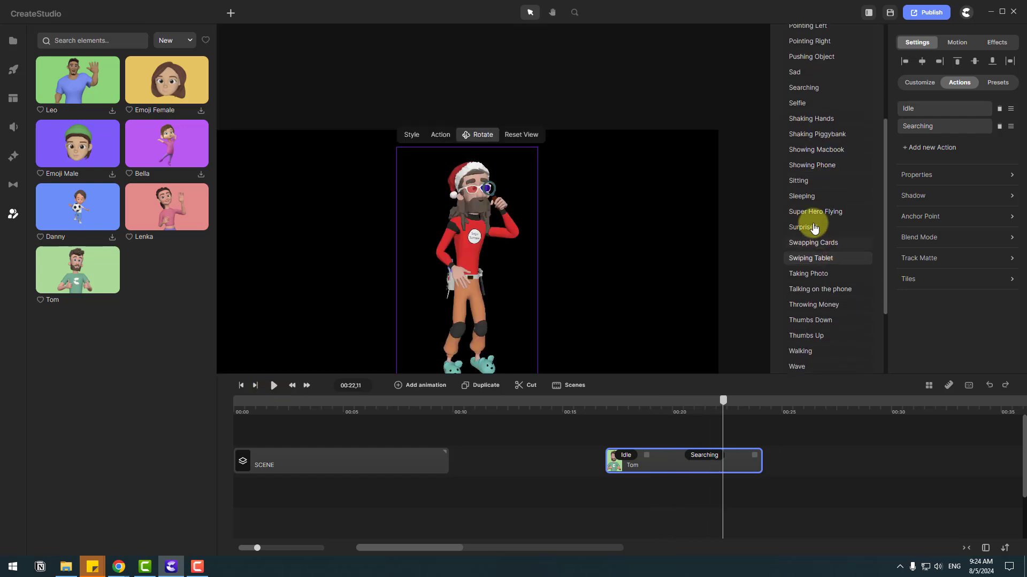
{"action": "left_click", "coordinate": [798, 185]}
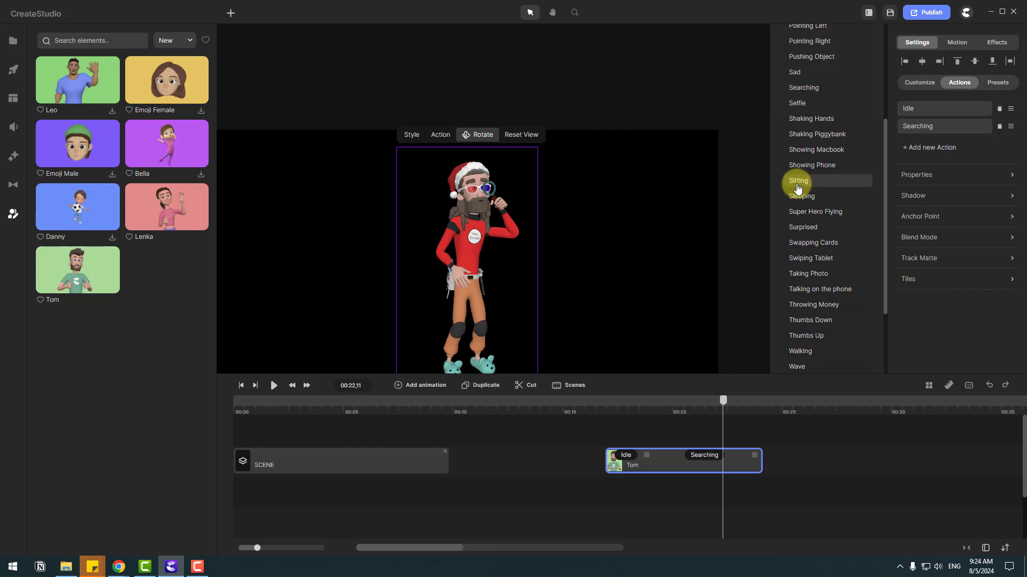
{"action": "left_click", "coordinate": [273, 386]}
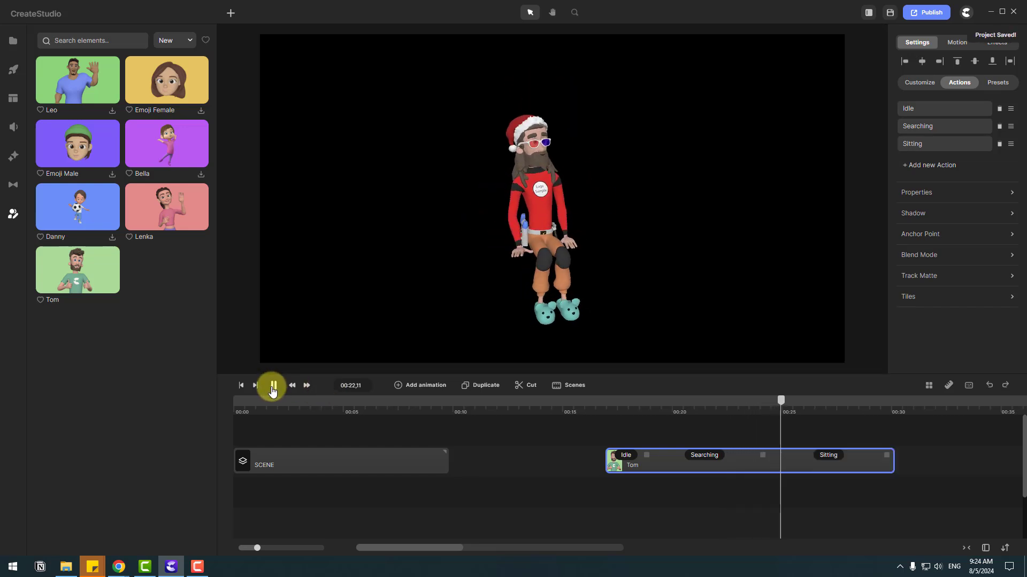
{"action": "left_click", "coordinate": [273, 386]}
{"action": "left_click_drag", "start_coordinate": [785, 408], "coordinate": [686, 407]}
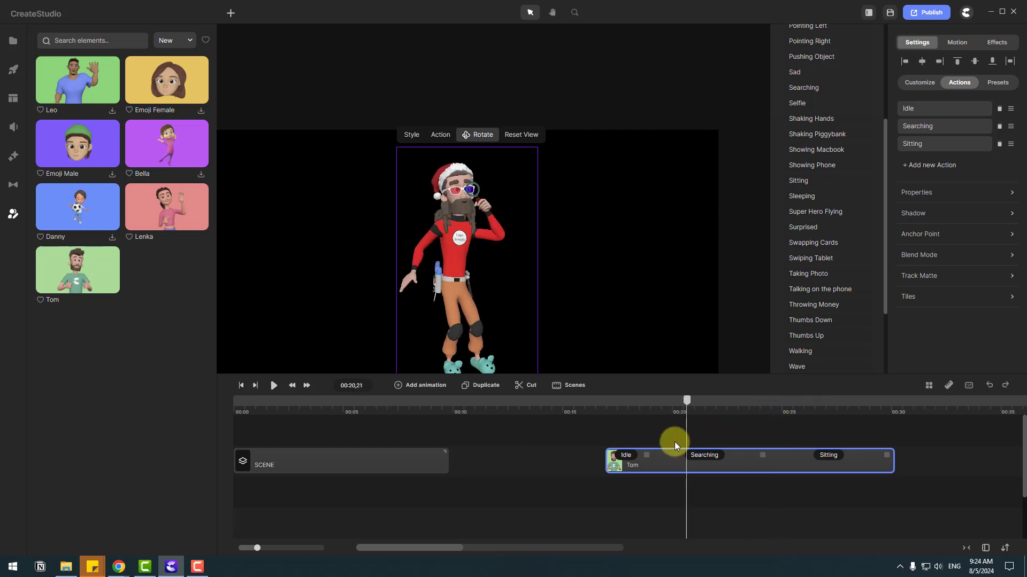
{"action": "left_click", "coordinate": [273, 385]}
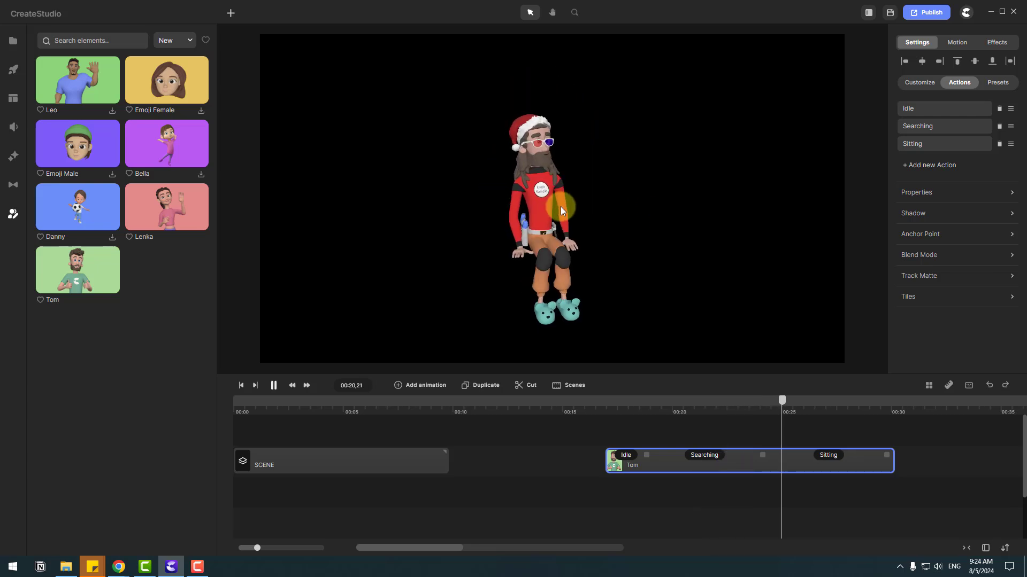
{"action": "left_click", "coordinate": [273, 387]}
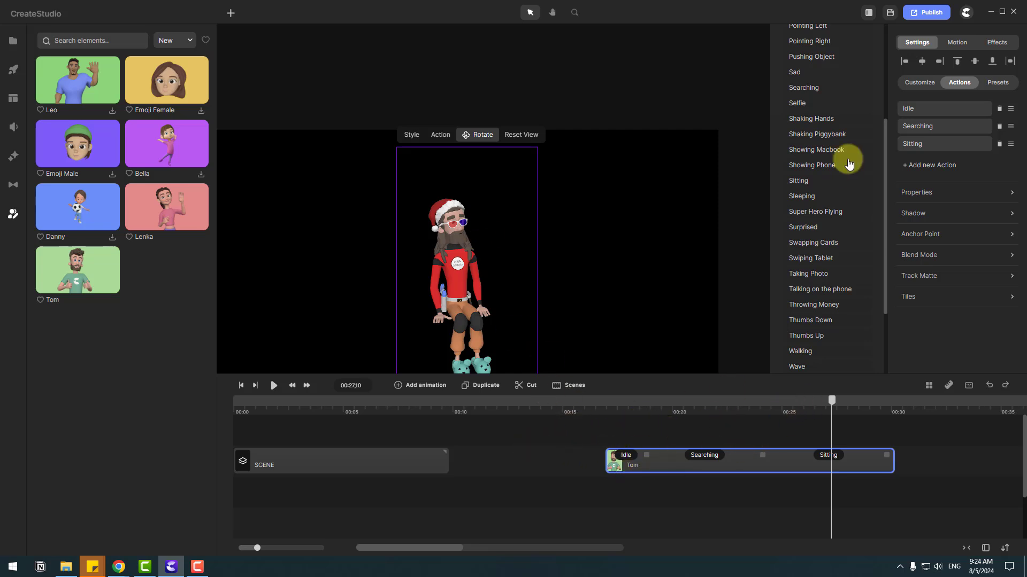
- Add the Showing Phone action after Sitting and preview the Tom character's animation
{"action": "left_click", "coordinate": [810, 167]}
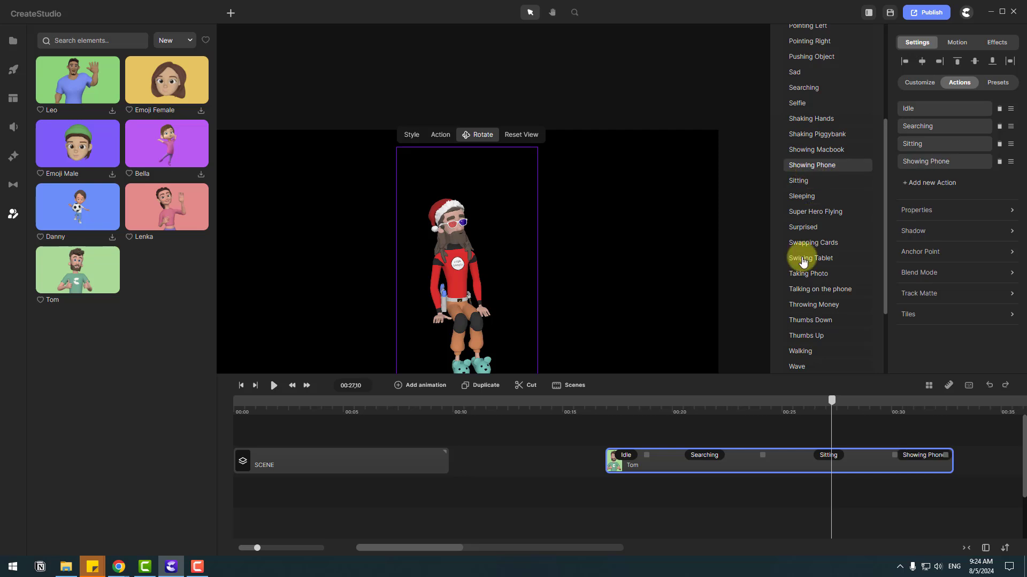
{"action": "left_click", "coordinate": [275, 386]}
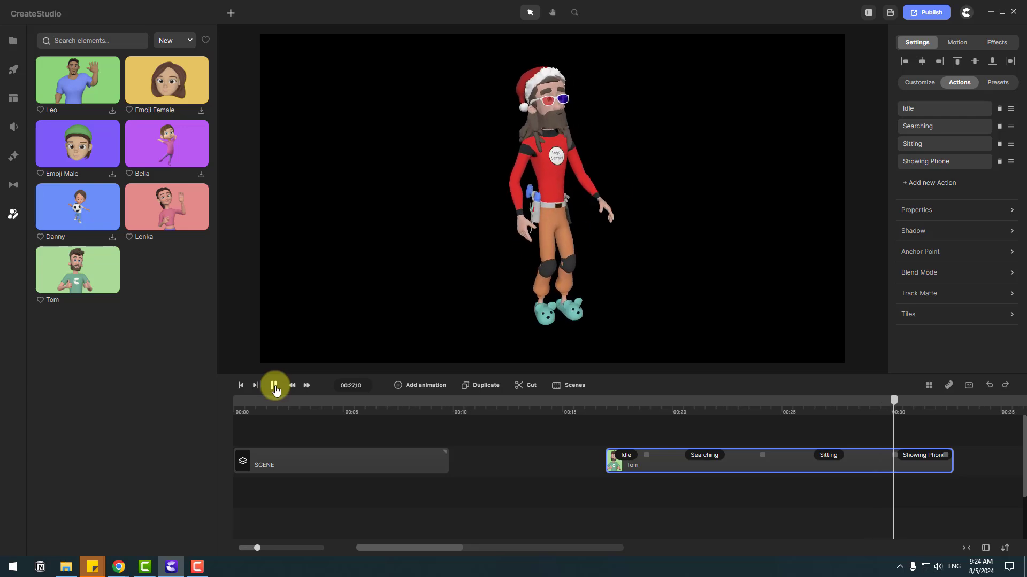
{"action": "left_click", "coordinate": [412, 235]}
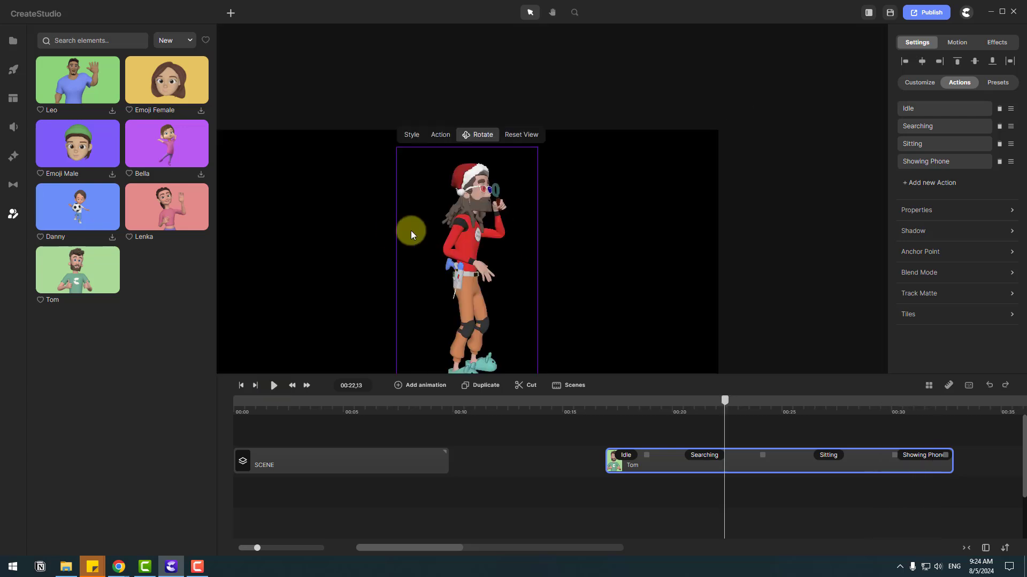
- Exit the current project and return to the home screen, confirming the exit
{"action": "left_click", "coordinate": [966, 20]}
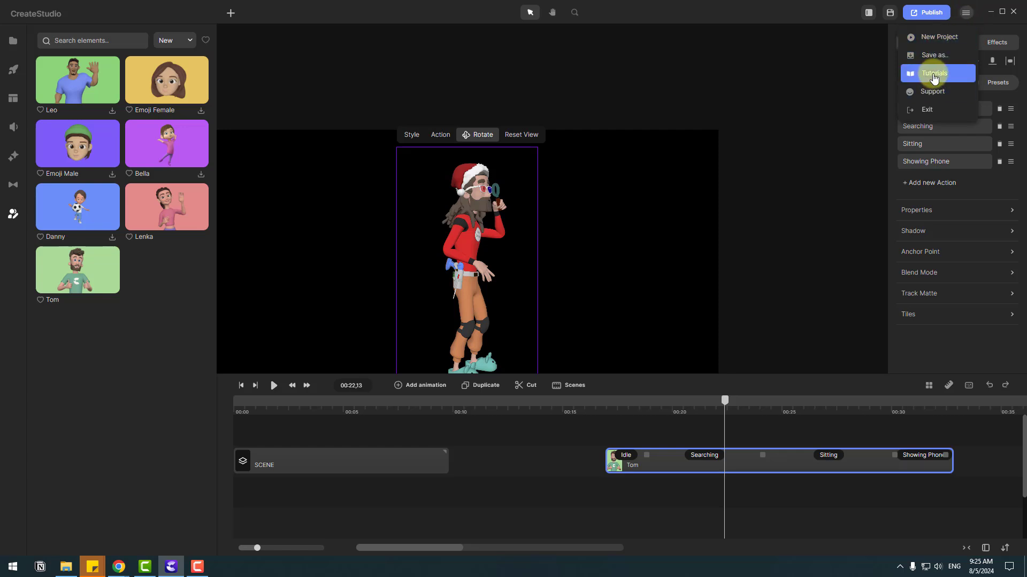
{"action": "left_click", "coordinate": [929, 114]}
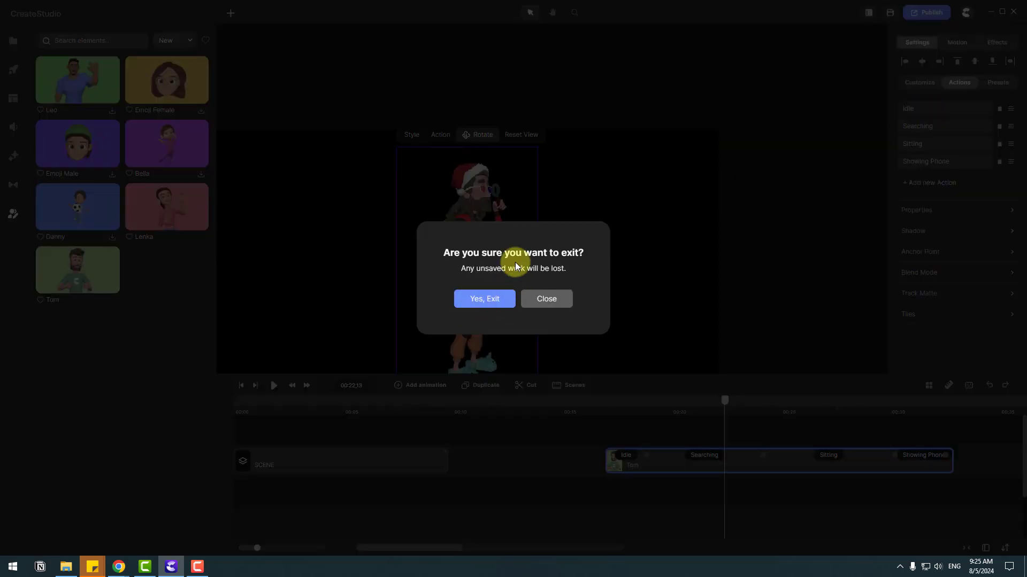
{"action": "left_click", "coordinate": [480, 305]}
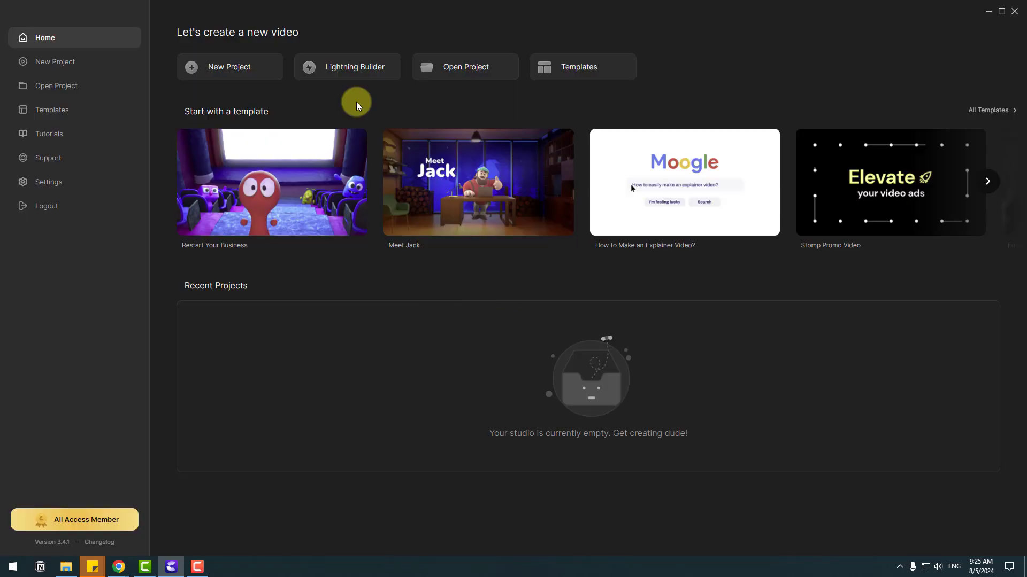
- Start a Lightning Builder video in the Standard 16:9 ratio with the Online Education Team style
{"action": "left_click", "coordinate": [344, 70]}
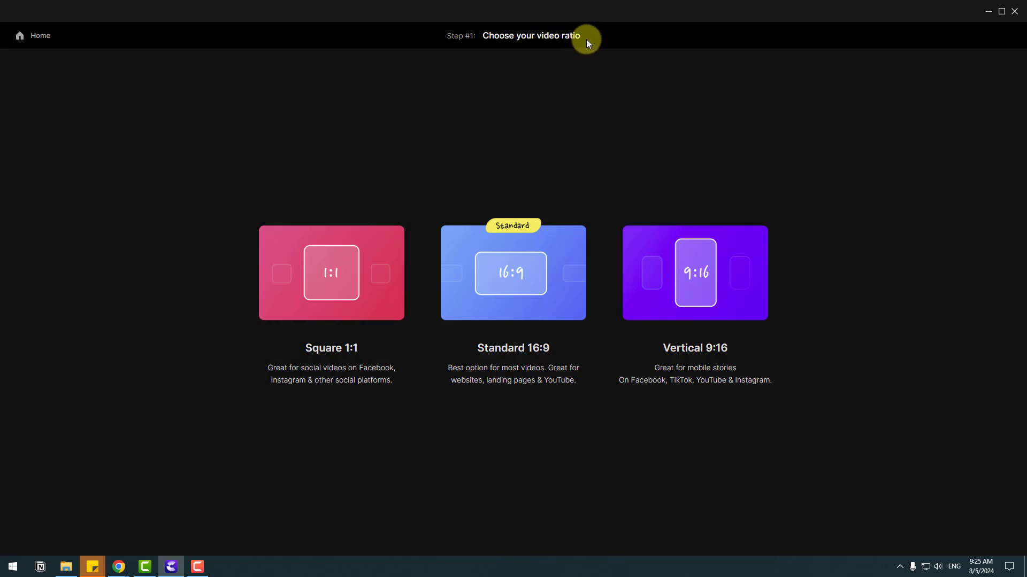
{"action": "left_click", "coordinate": [484, 244]}
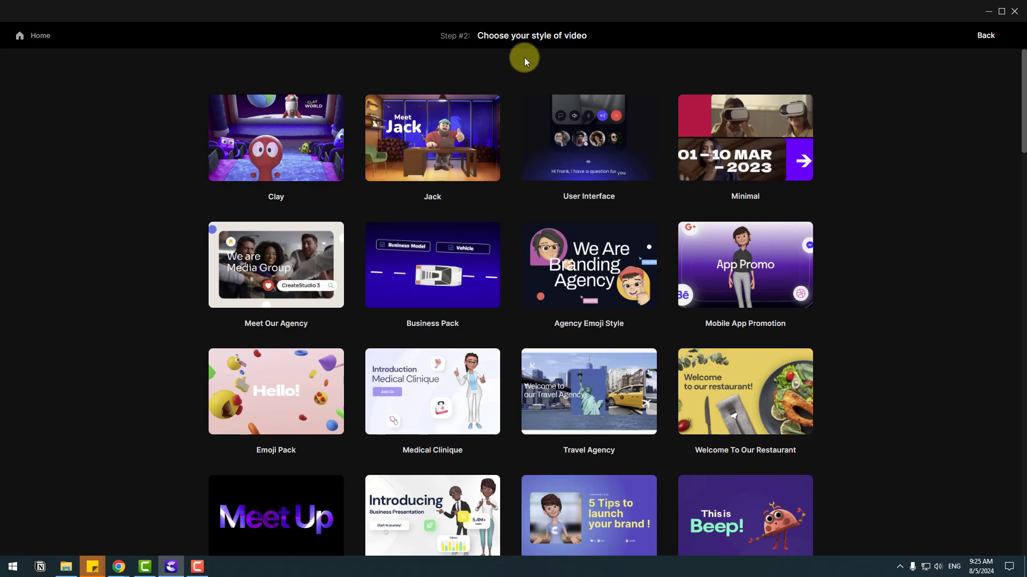
{"action": "scroll", "coordinate": [927, 258], "scroll_direction": "down", "scroll_amount": 6}
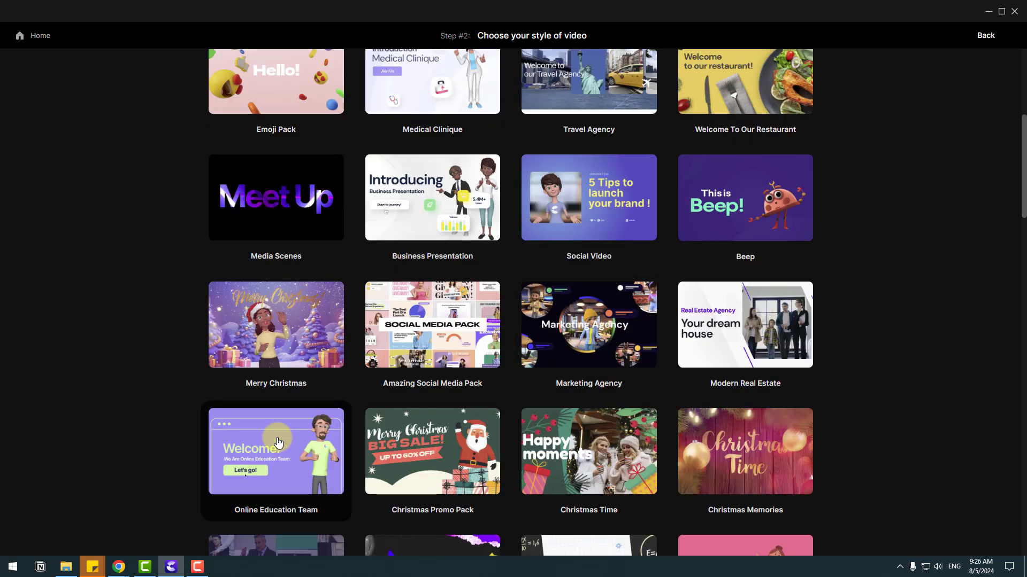
{"action": "left_click", "coordinate": [279, 447]}
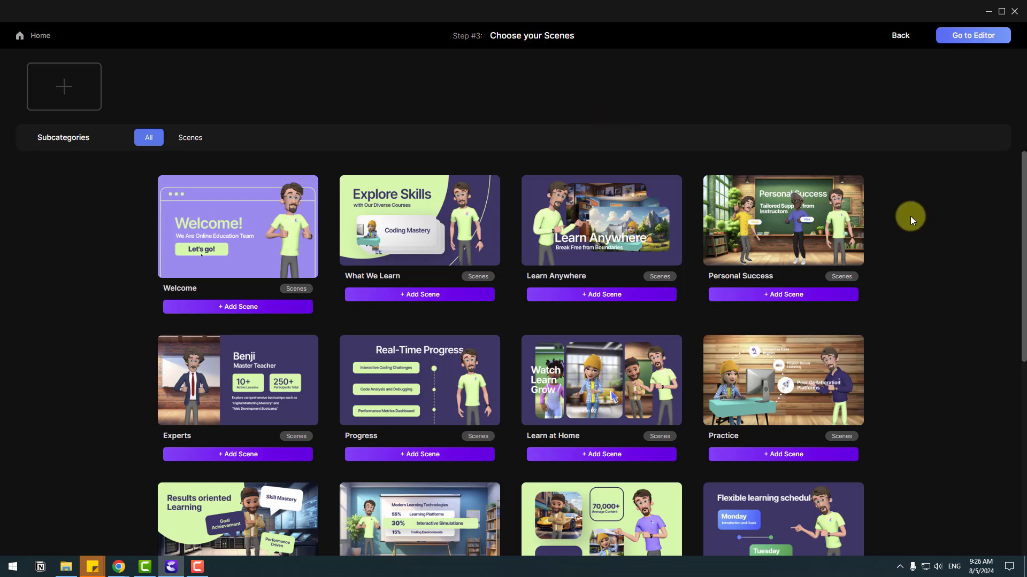
- Add the Welcome, Practice, Stay Ahead and Join Us scenes to the video in that order
{"action": "left_click", "coordinate": [236, 307]}
{"action": "scroll", "coordinate": [150, 340], "scroll_direction": "down", "scroll_amount": 3}
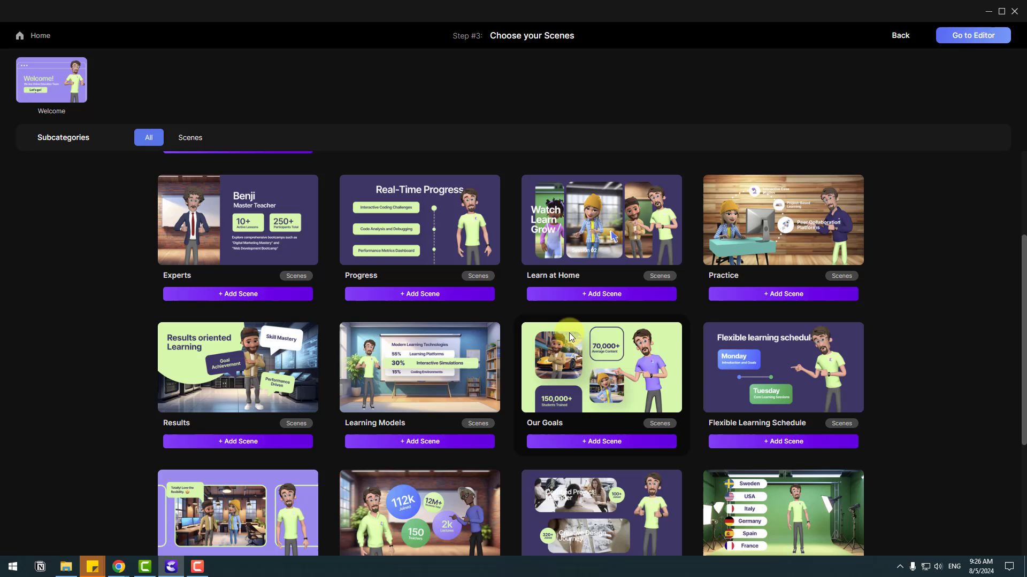
{"action": "left_click", "coordinate": [768, 299]}
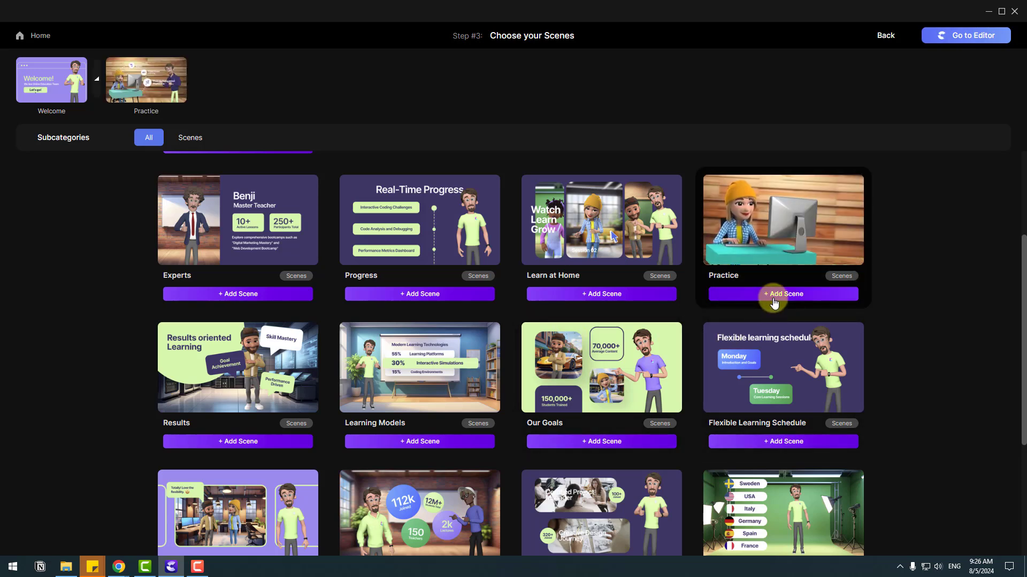
{"action": "scroll", "coordinate": [473, 399], "scroll_direction": "down", "scroll_amount": 3}
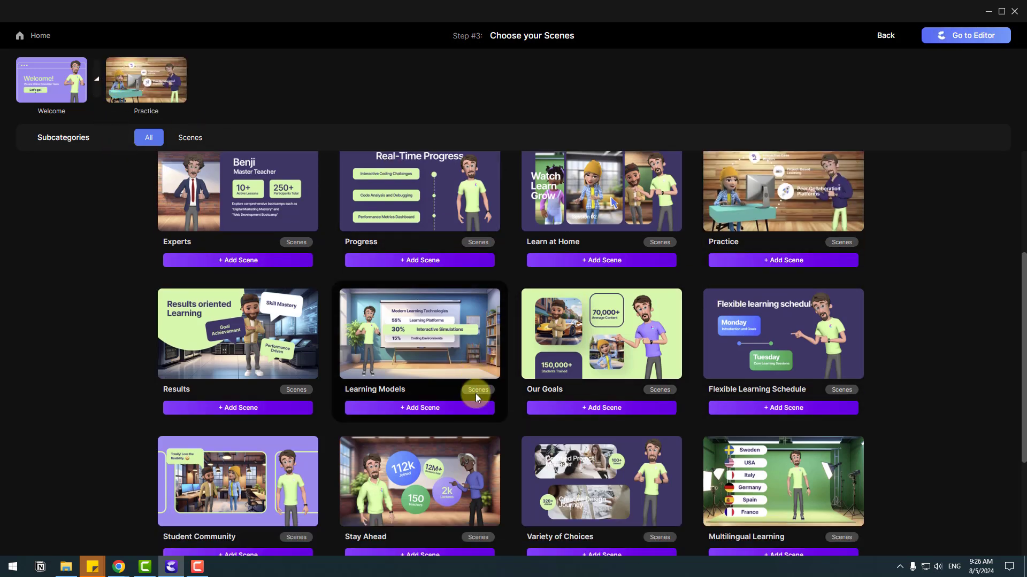
{"action": "left_click", "coordinate": [419, 428]}
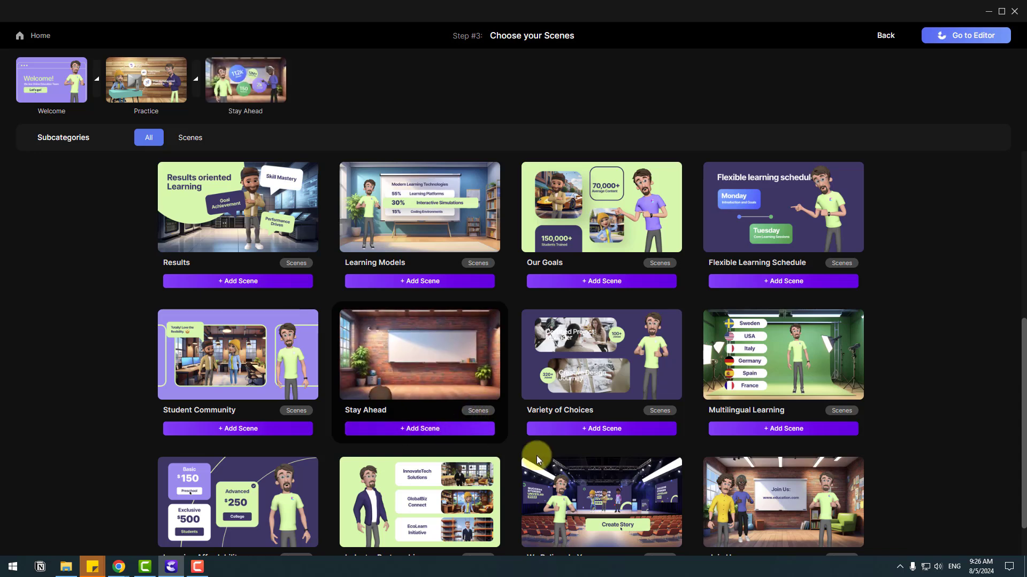
{"action": "scroll", "coordinate": [537, 456], "scroll_direction": "down", "scroll_amount": 1}
{"action": "left_click", "coordinate": [760, 524]}
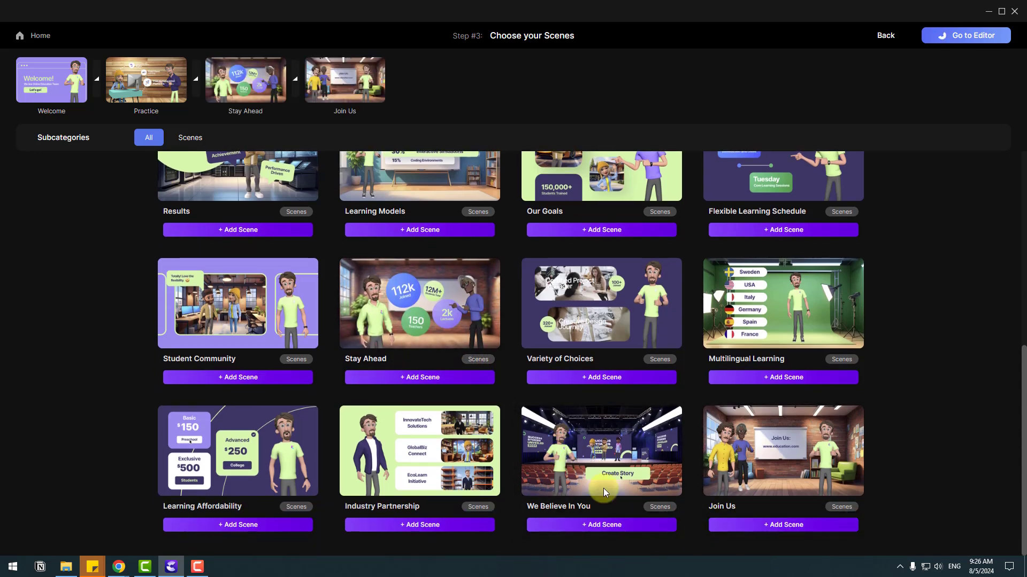
{"action": "scroll", "coordinate": [407, 230], "scroll_direction": "up", "scroll_amount": 1}
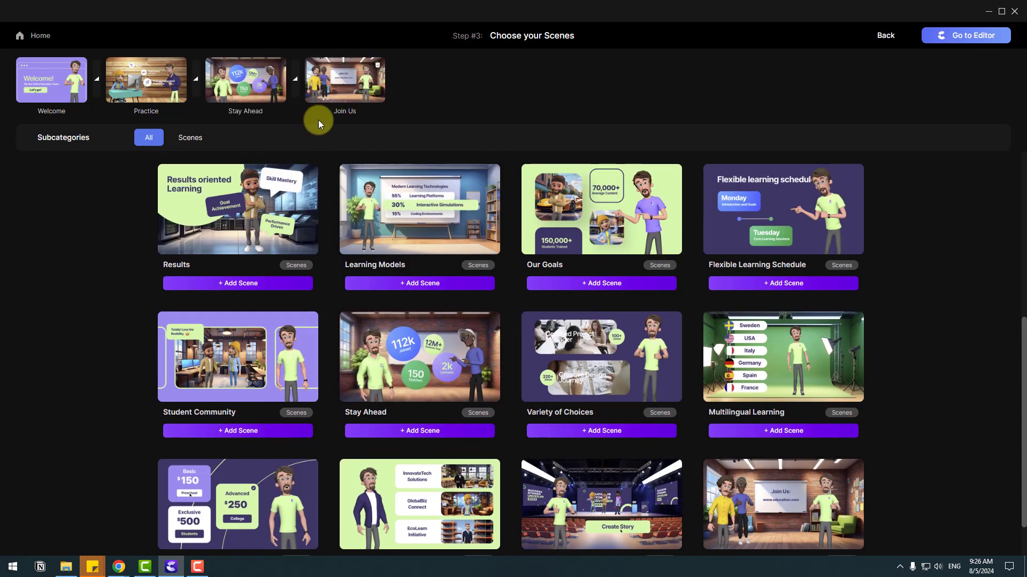
- Set the transition between the Welcome and Practice scenes to Zoom Out and apply it to all scenes
{"action": "left_click", "coordinate": [97, 82]}
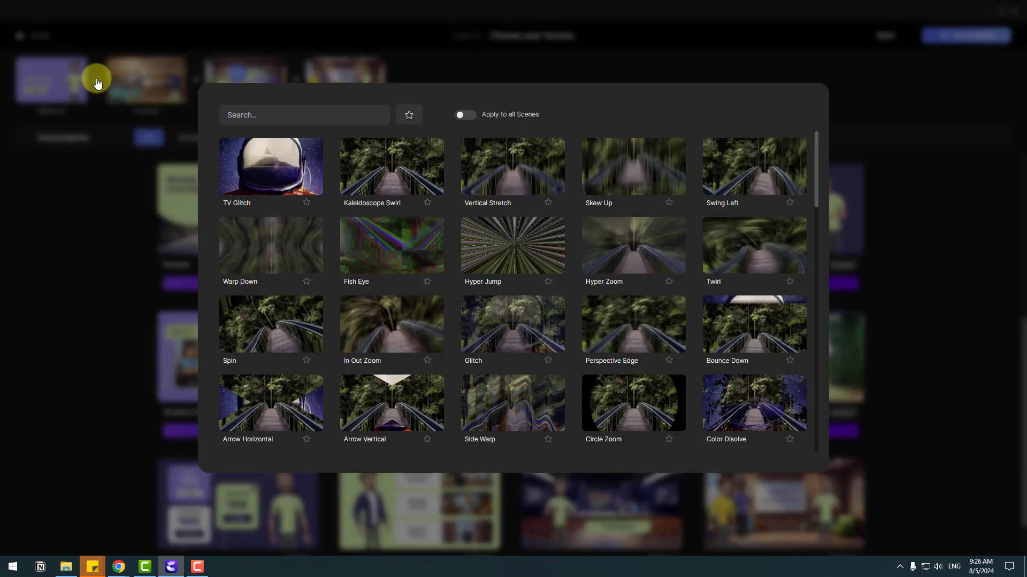
{"action": "scroll", "coordinate": [635, 305], "scroll_direction": "down", "scroll_amount": 2}
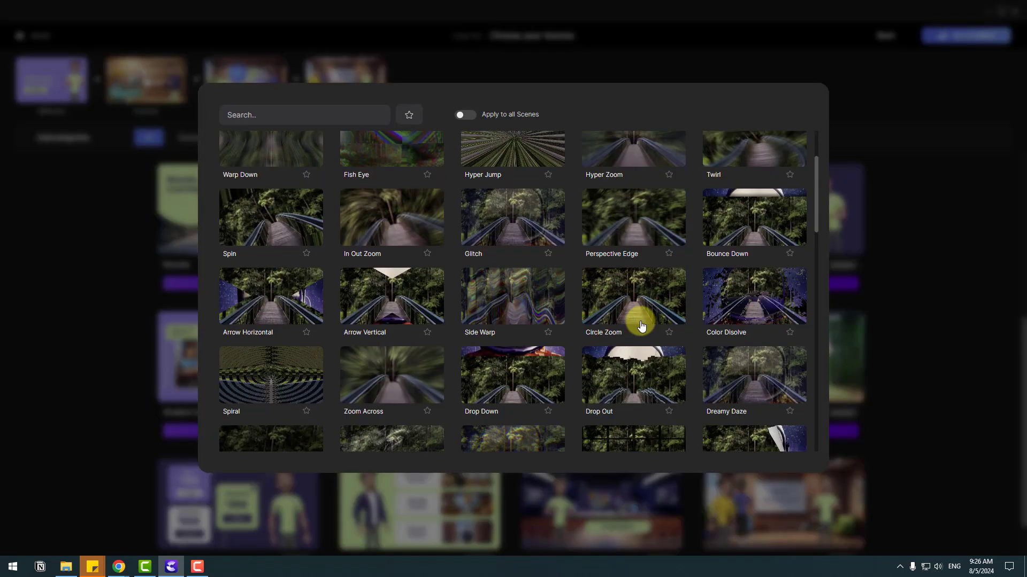
{"action": "scroll", "coordinate": [637, 312], "scroll_direction": "down", "scroll_amount": 4}
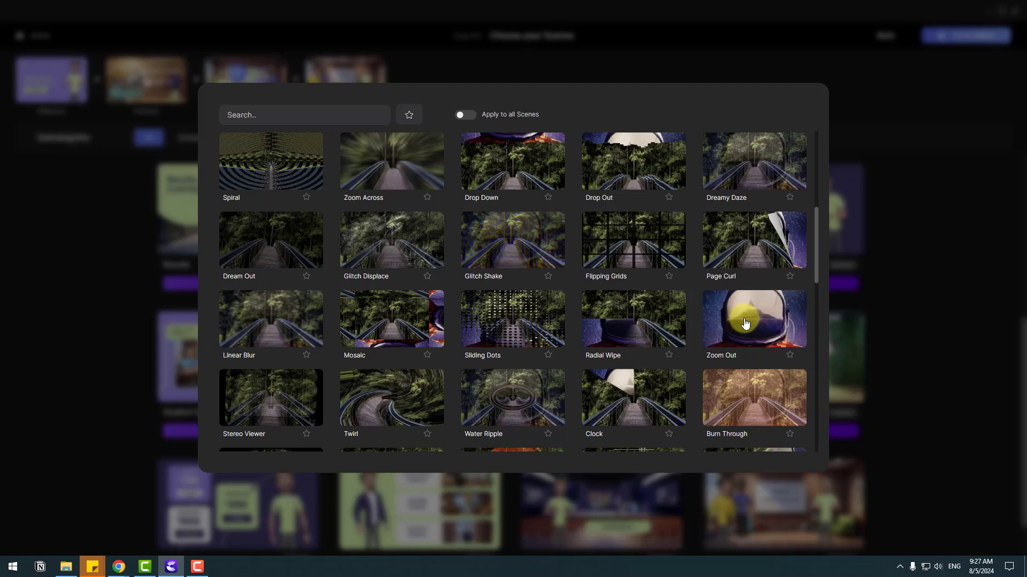
{"action": "left_click", "coordinate": [751, 321]}
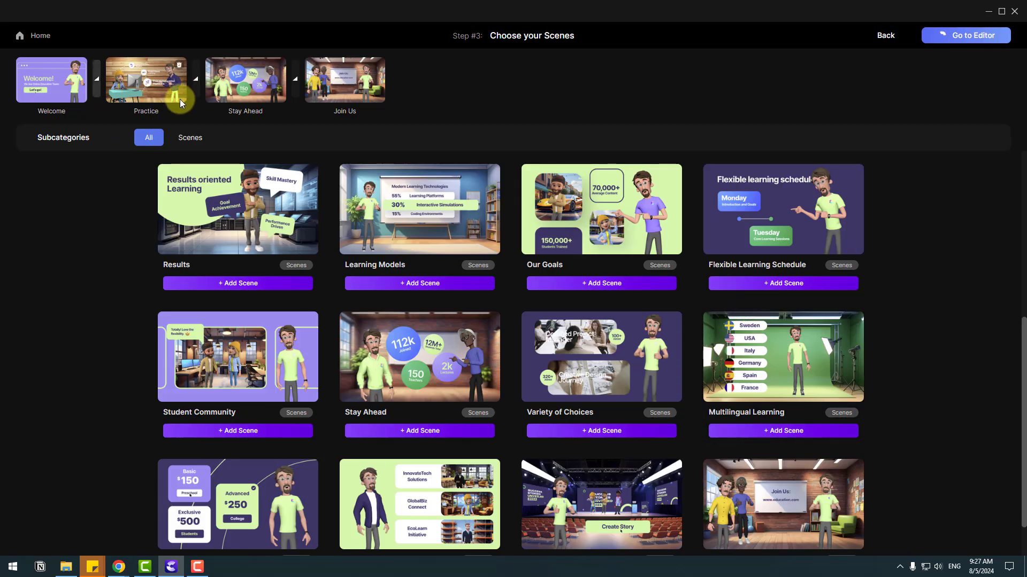
{"action": "left_click", "coordinate": [98, 80]}
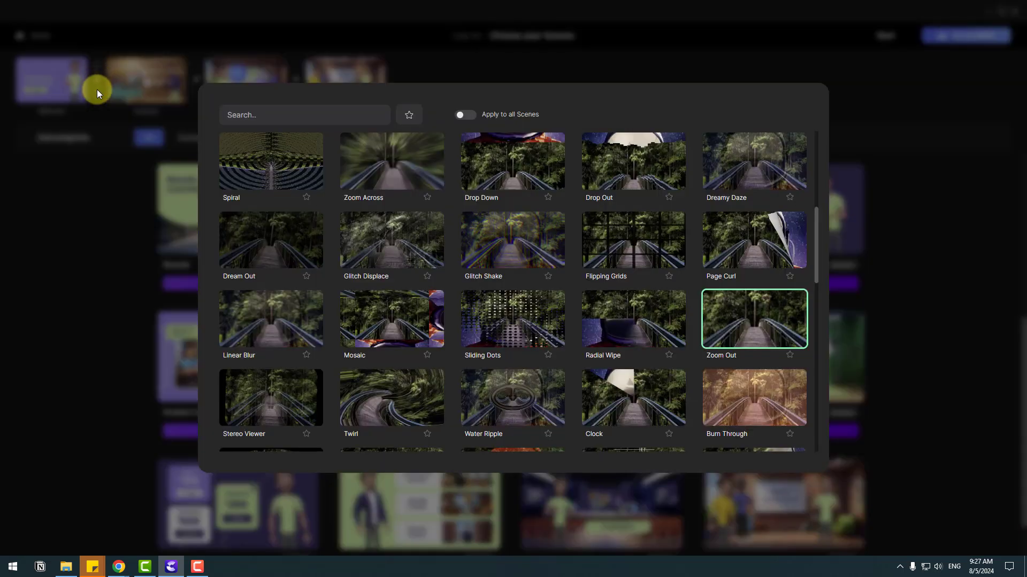
{"action": "left_click", "coordinate": [462, 117]}
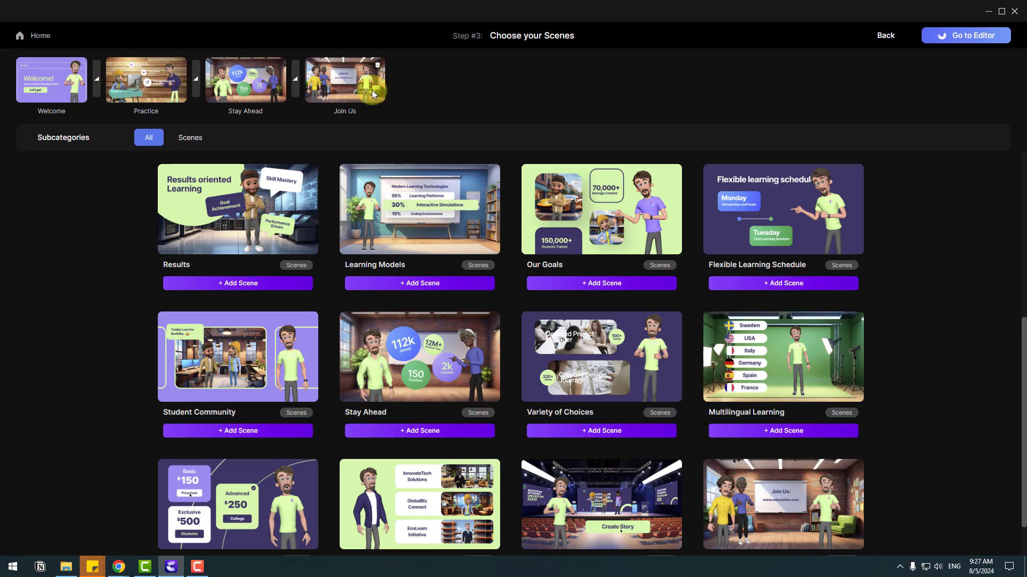
- Open the assembled scenes in the editor, skipping the choice of a music style
{"action": "left_click", "coordinate": [951, 42]}
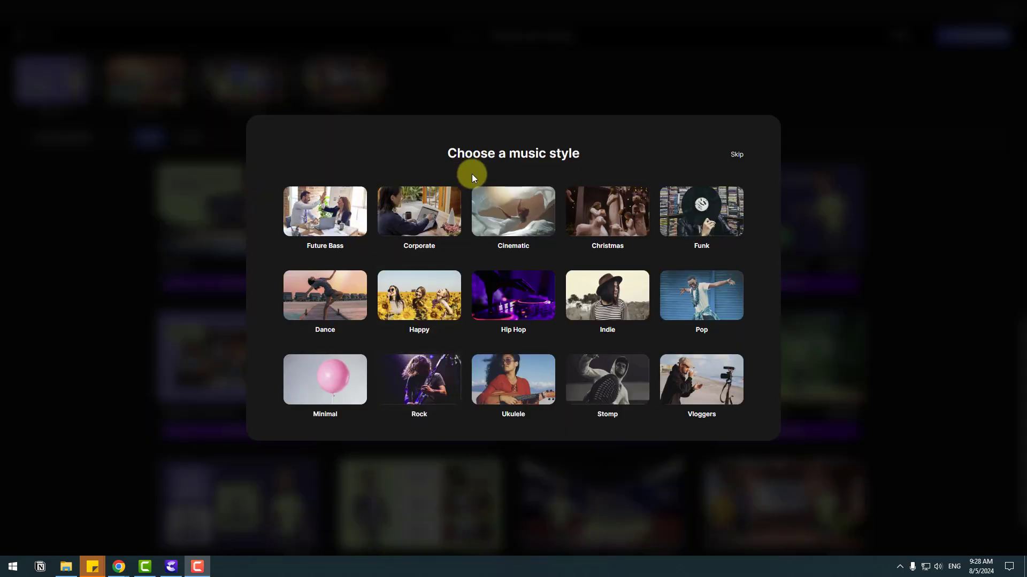
{"action": "left_click", "coordinate": [737, 155]}
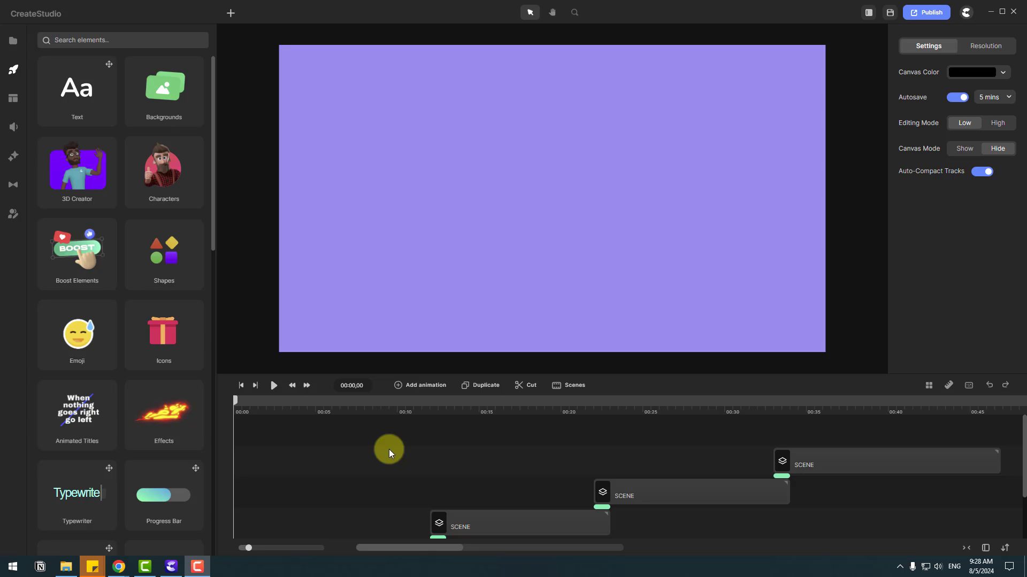
{"action": "scroll", "coordinate": [346, 449], "scroll_direction": "down", "scroll_amount": 1}
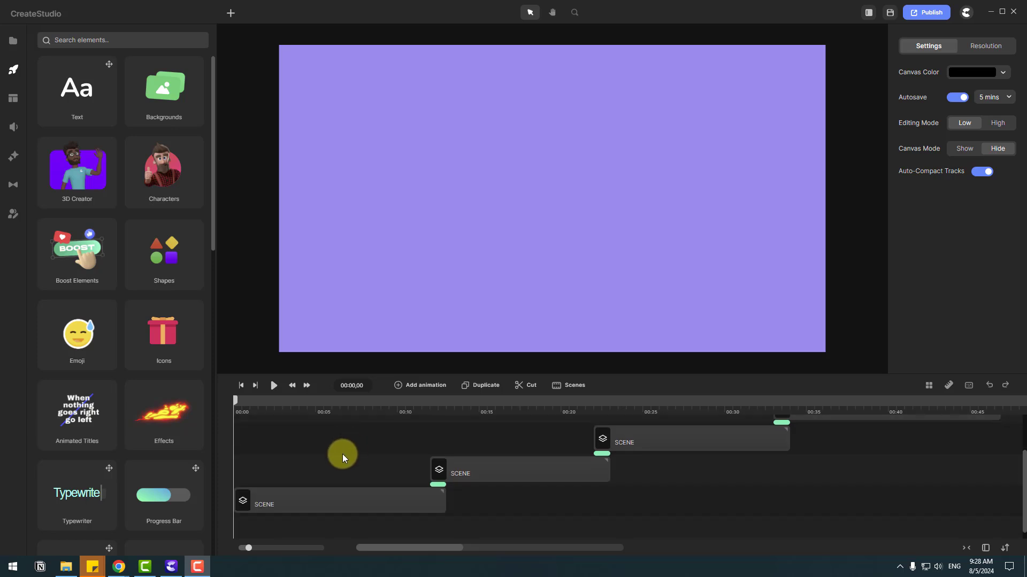
- Play the opening Welcome scene and scrub along the timeline to preview the video's scenes and transitions
{"action": "left_click", "coordinate": [273, 386]}
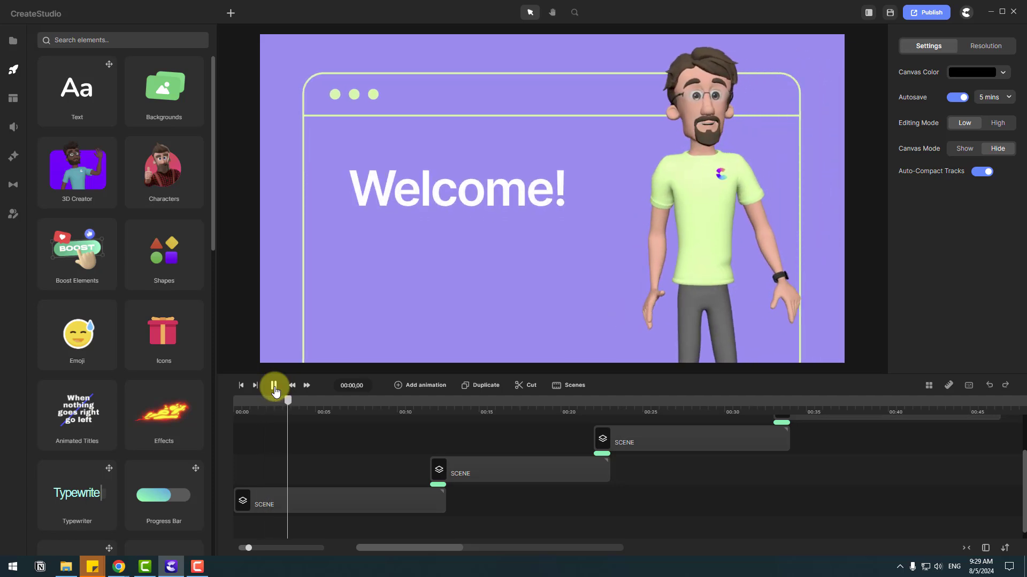
{"action": "left_click", "coordinate": [274, 386]}
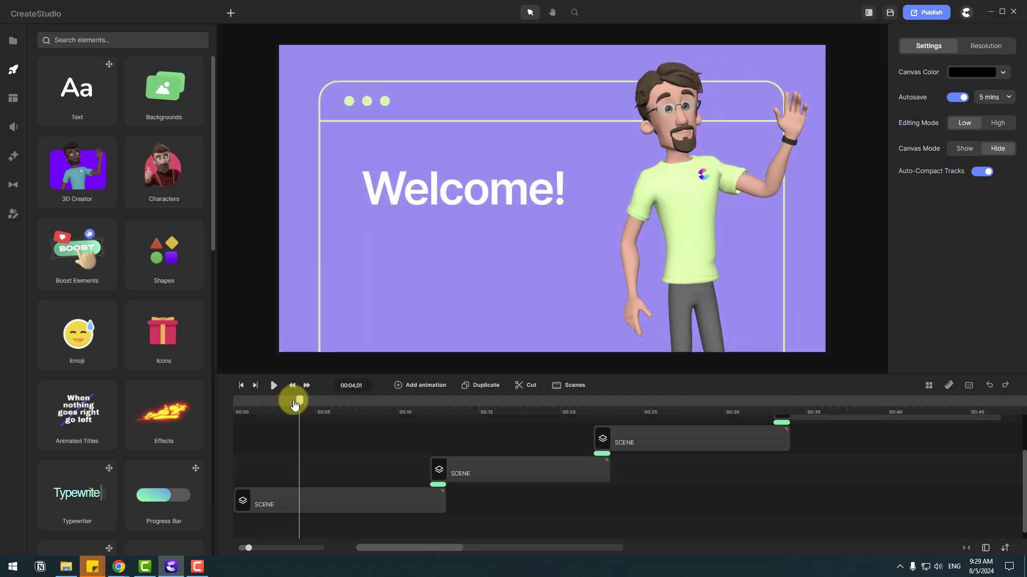
{"action": "left_click", "coordinate": [274, 385]}
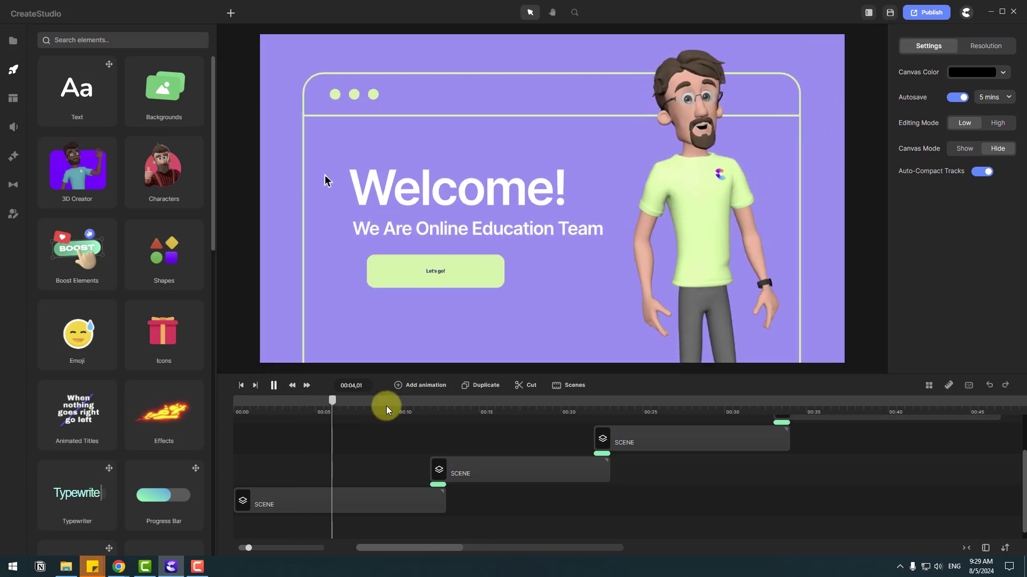
{"action": "left_click", "coordinate": [274, 385]}
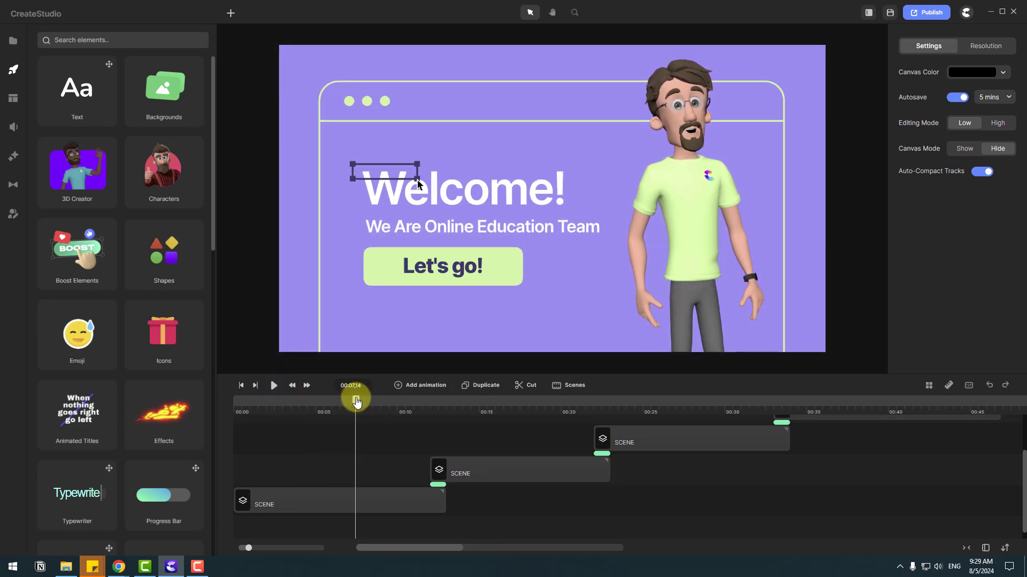
{"action": "left_click_drag", "start_coordinate": [355, 396], "coordinate": [768, 437]}
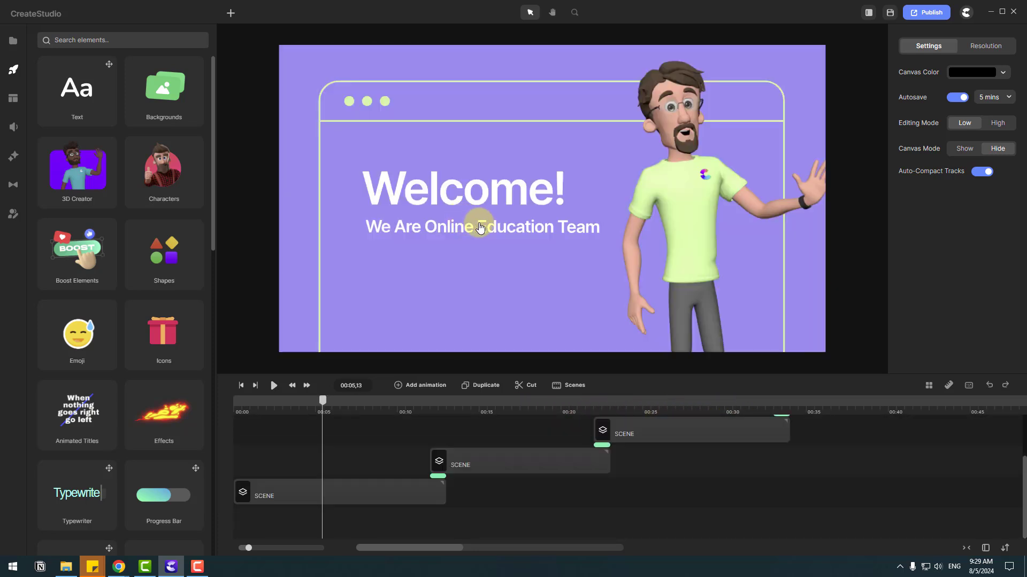
- Examine the Welcome scene's editable texts and colors, its motion presets and its transform properties
{"action": "left_click", "coordinate": [452, 188]}
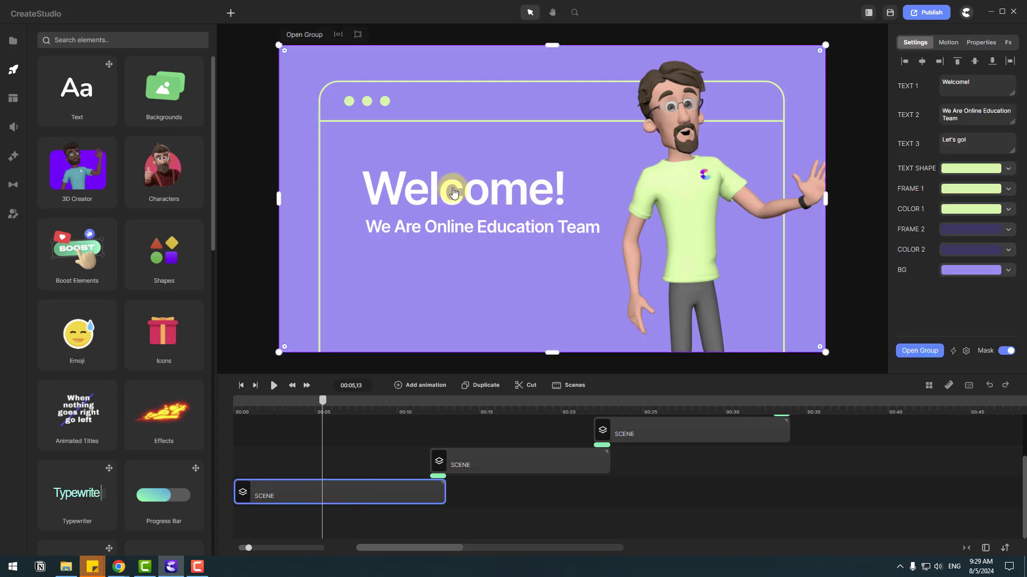
{"action": "left_click", "coordinate": [933, 83]}
{"action": "left_click_drag", "start_coordinate": [964, 83], "coordinate": [921, 85]}
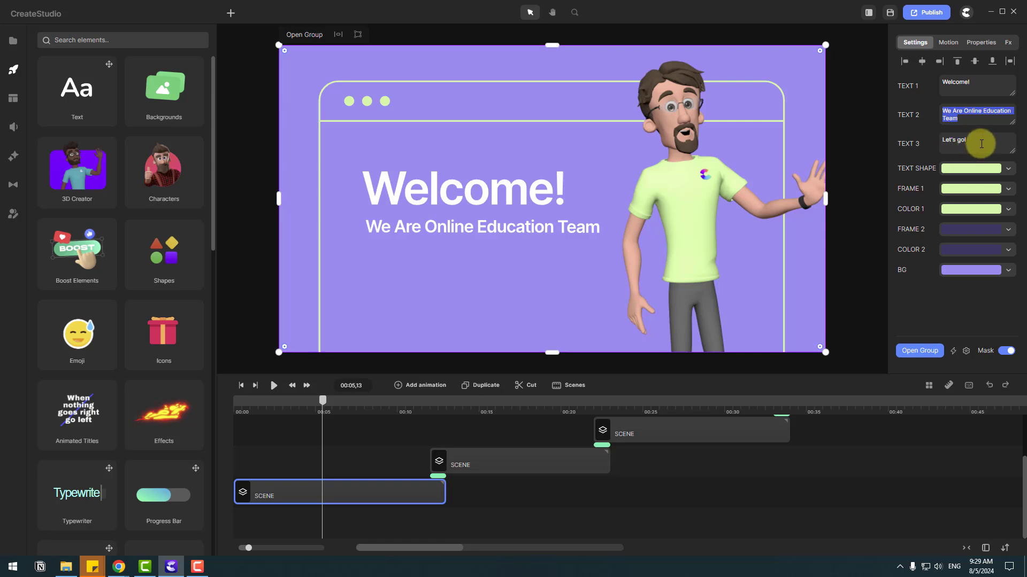
{"action": "left_click_drag", "start_coordinate": [981, 143], "coordinate": [900, 138]}
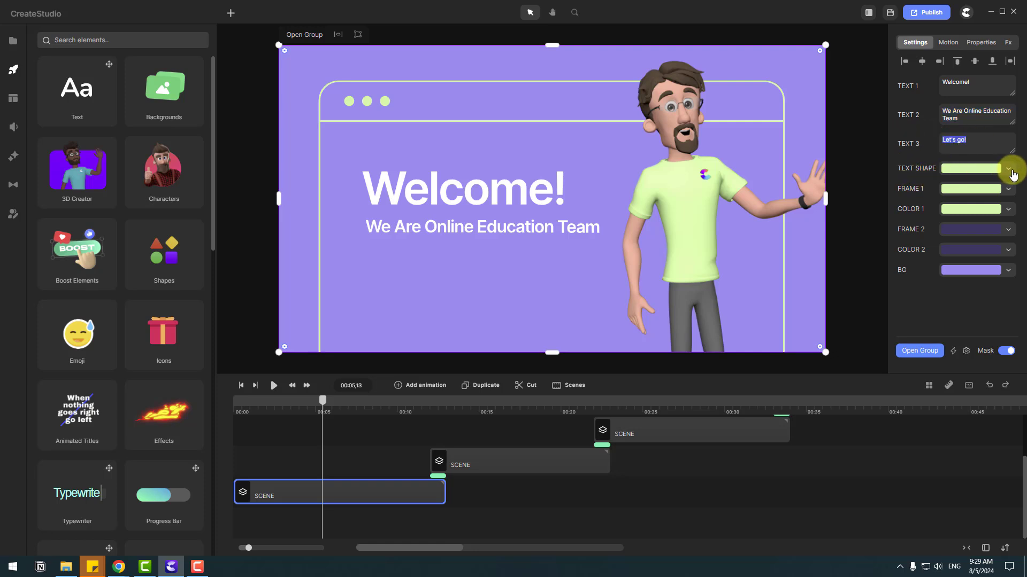
{"action": "left_click", "coordinate": [954, 47]}
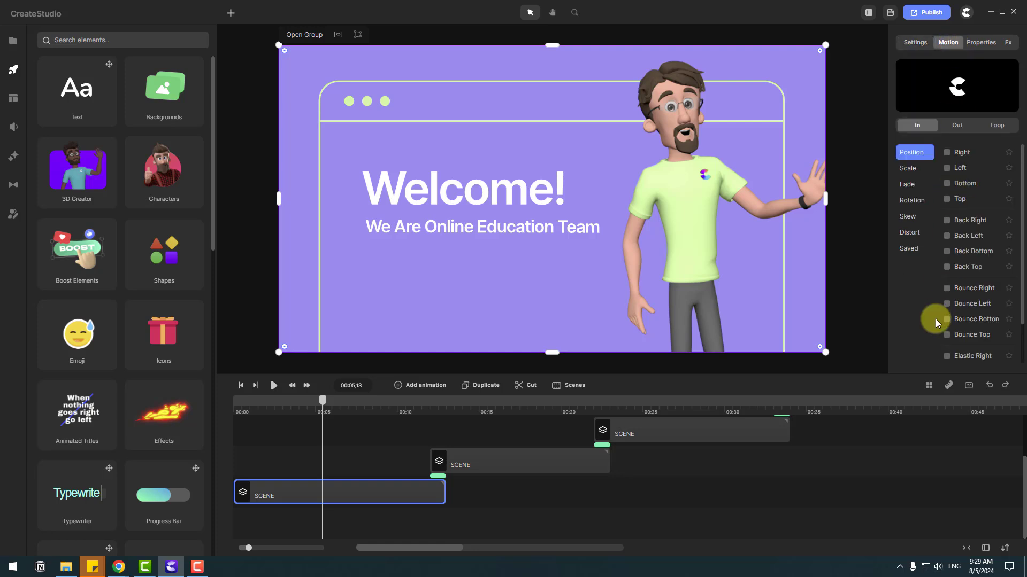
{"action": "left_click", "coordinate": [978, 49]}
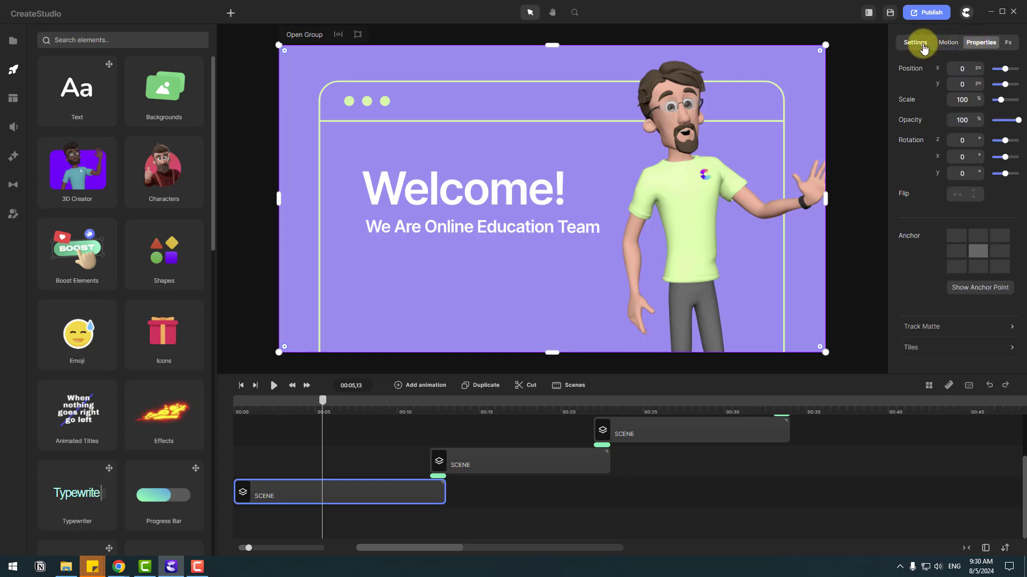
{"action": "left_click", "coordinate": [919, 44]}
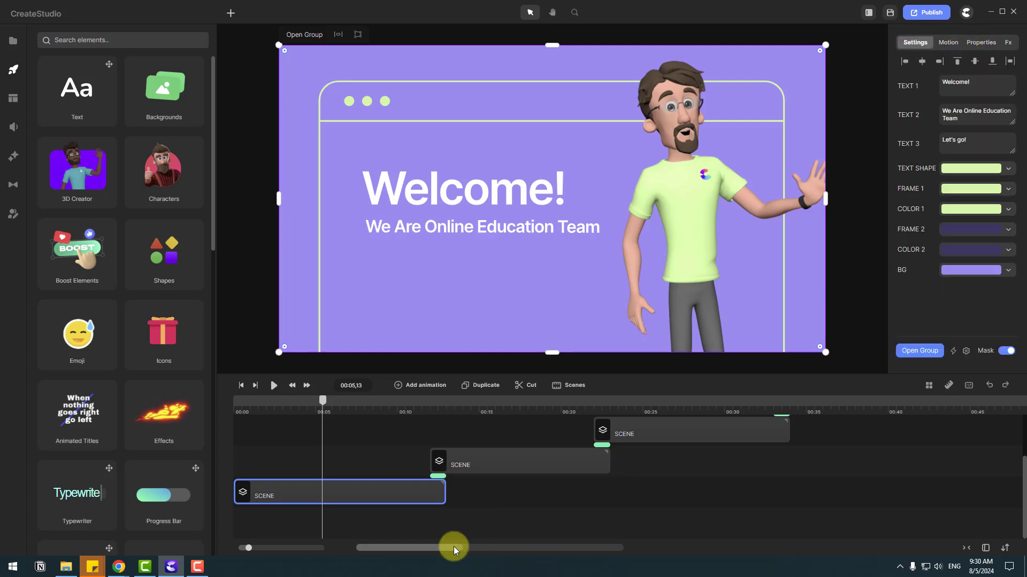
- Open the Welcome scene's group and display the list of actions assigned to its 3D character
{"action": "double_click", "coordinate": [313, 496]}
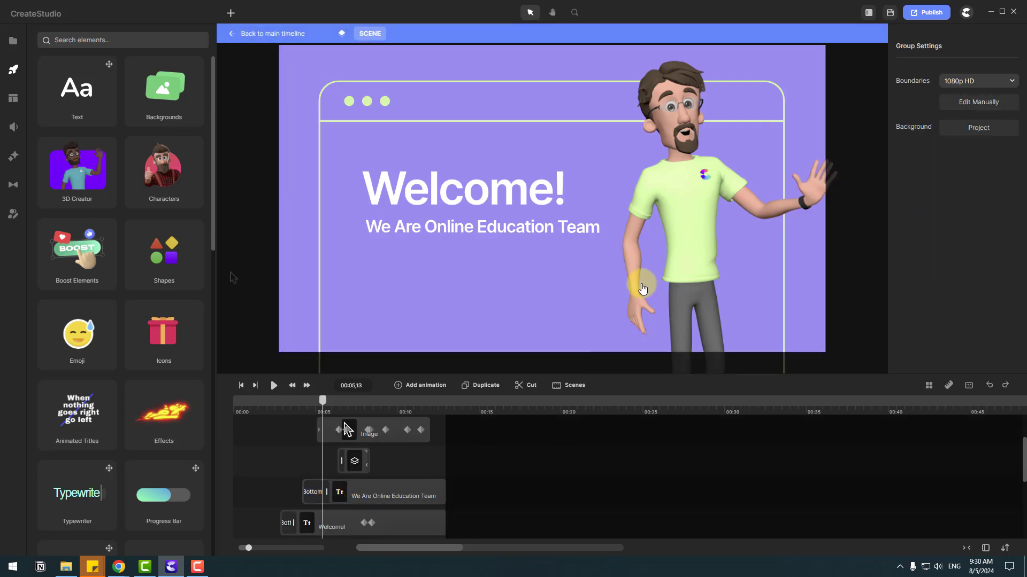
{"action": "left_click", "coordinate": [669, 202]}
{"action": "scroll", "coordinate": [347, 427], "scroll_direction": "down", "scroll_amount": 3}
{"action": "left_click", "coordinate": [959, 83]}
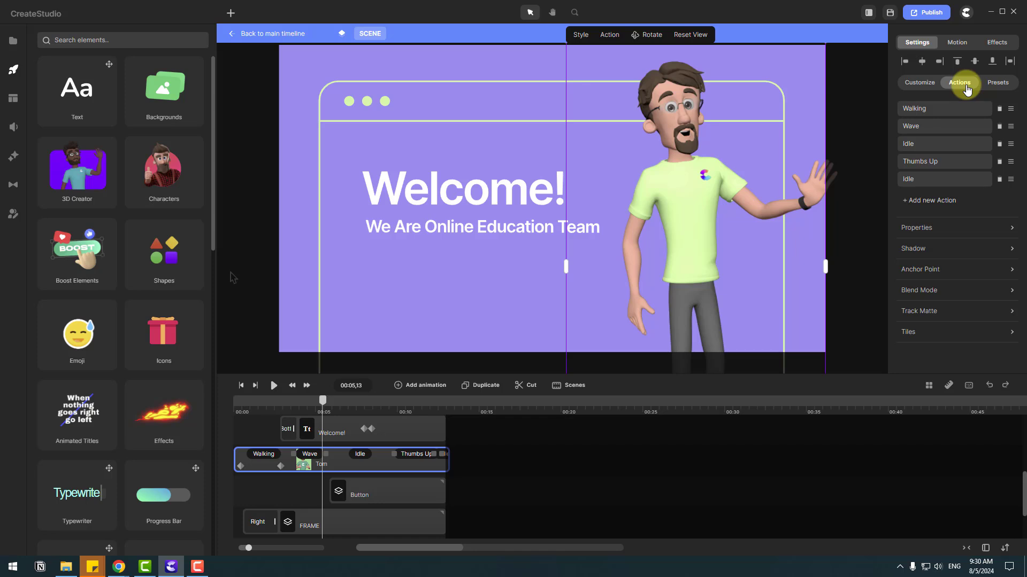
- Inspect the settings of the Button and FRAME layers inside the Welcome scene
{"action": "left_click", "coordinate": [385, 486]}
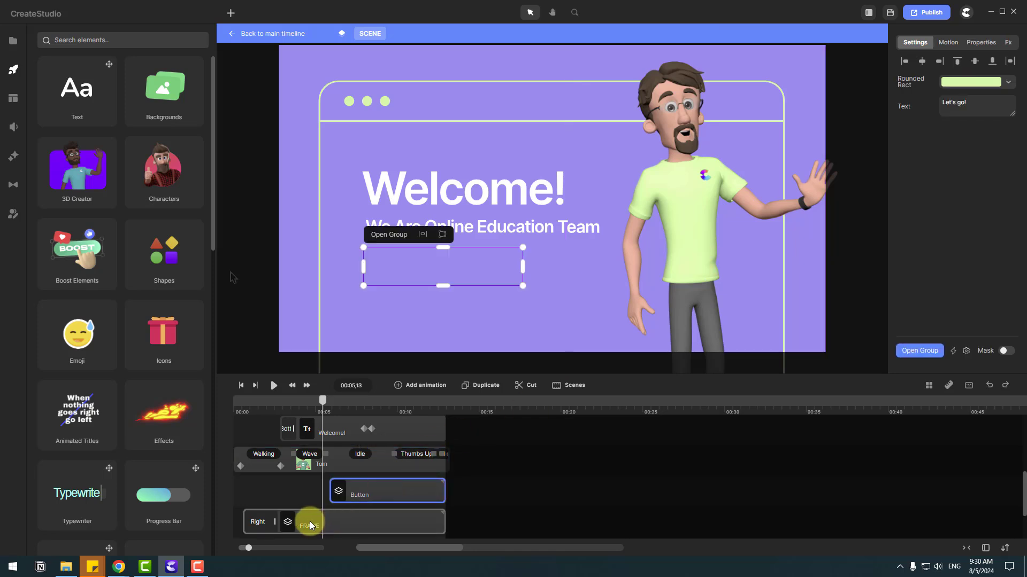
{"action": "left_click", "coordinate": [309, 521]}
{"action": "scroll", "coordinate": [342, 432], "scroll_direction": "down", "scroll_amount": 2}
{"action": "scroll", "coordinate": [385, 486], "scroll_direction": "up", "scroll_amount": 3}
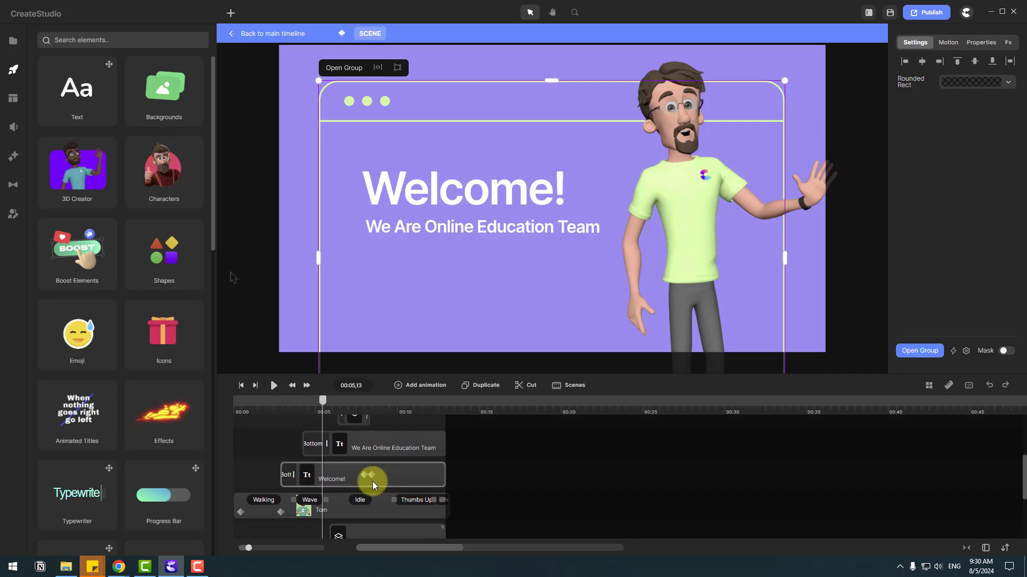
- Move the second color keyframe of the Welcome! title to about 00:09,20 and preview the slower color change
{"action": "left_click", "coordinate": [371, 481]}
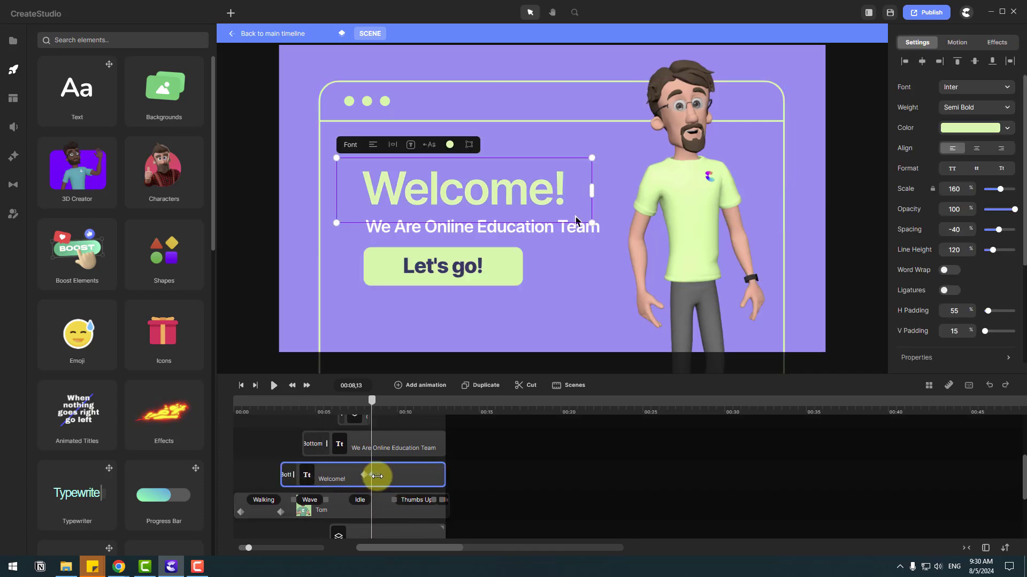
{"action": "left_click", "coordinate": [392, 407]}
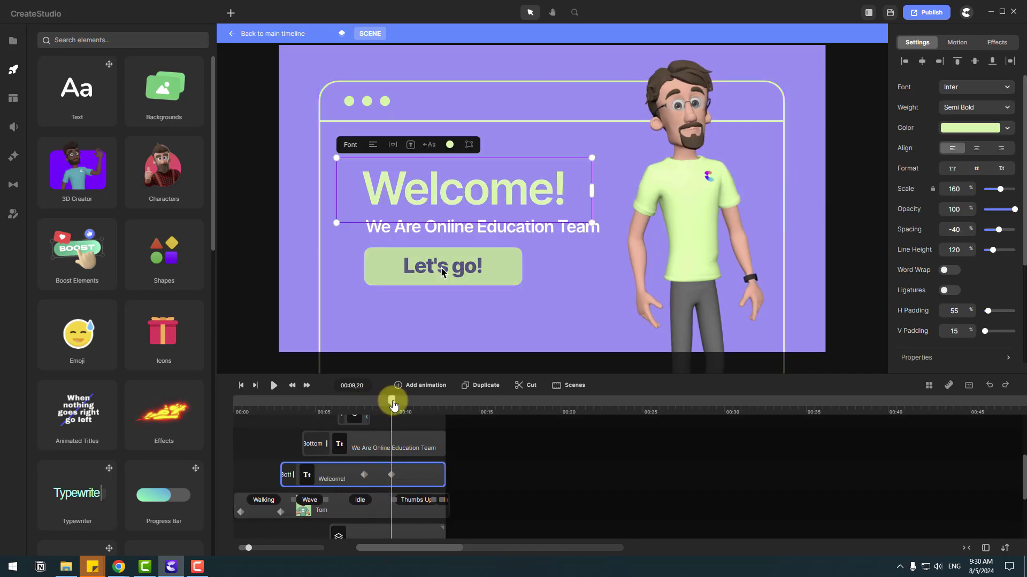
{"action": "left_click_drag", "start_coordinate": [393, 405], "coordinate": [373, 415]}
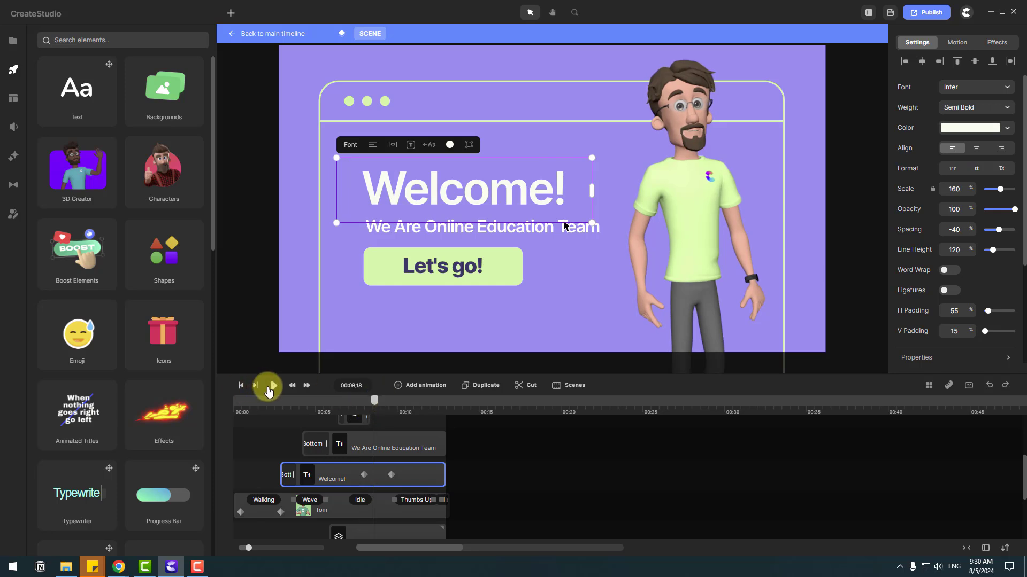
{"action": "left_click", "coordinate": [272, 385]}
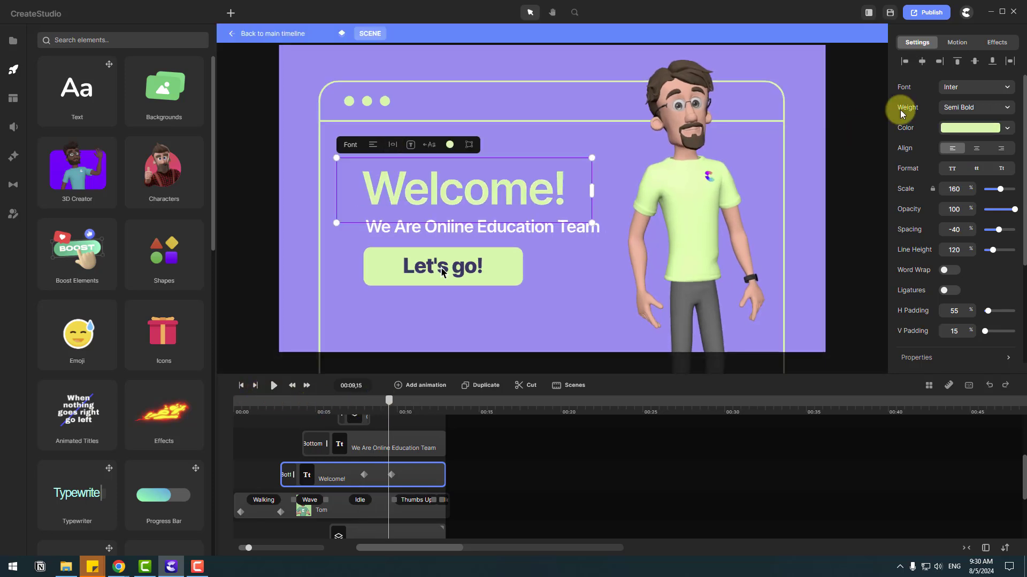
- Exit the education video project without saving and return to the home screen
{"action": "left_click", "coordinate": [967, 16]}
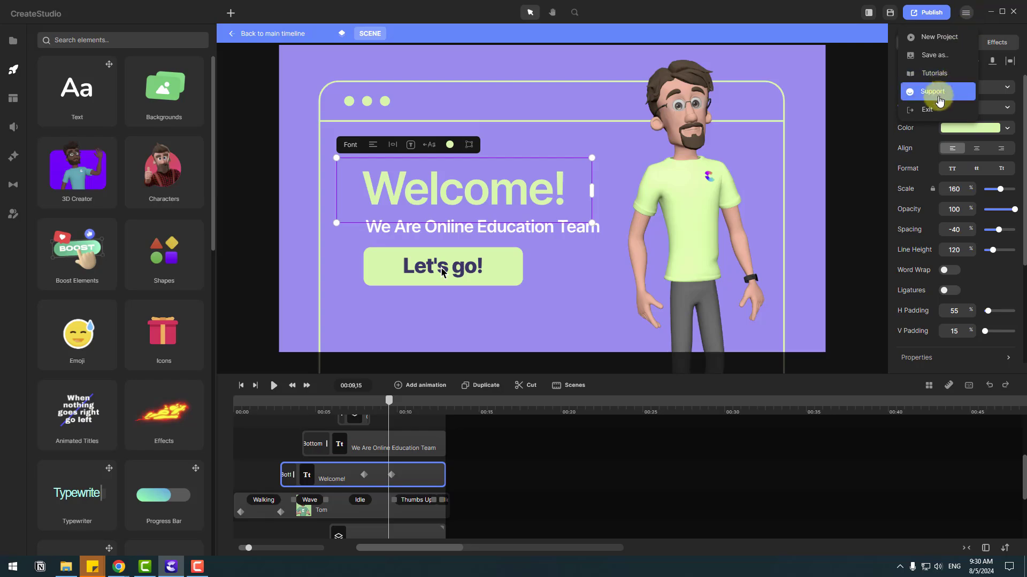
{"action": "left_click", "coordinate": [926, 109]}
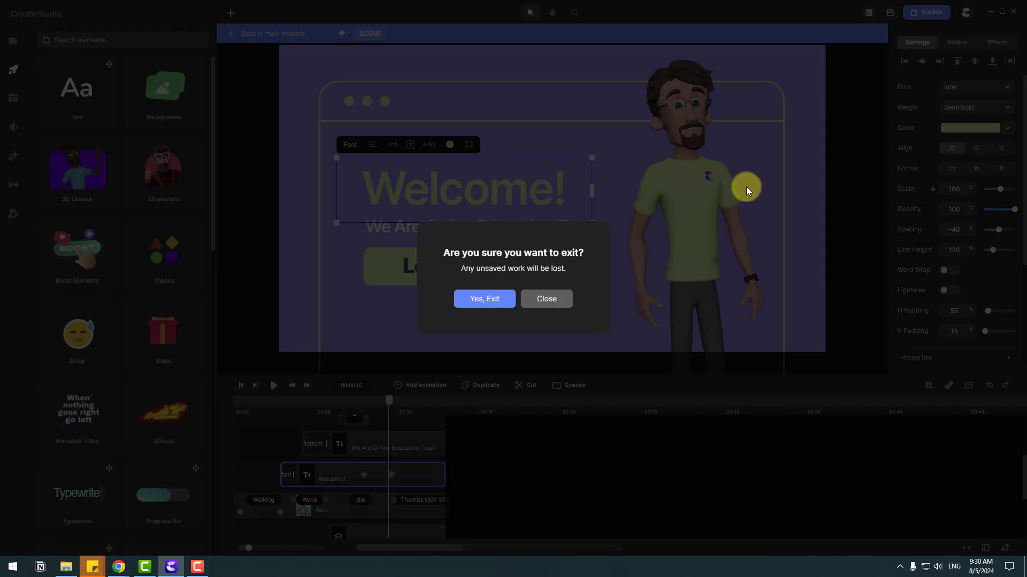
{"action": "left_click", "coordinate": [485, 300]}
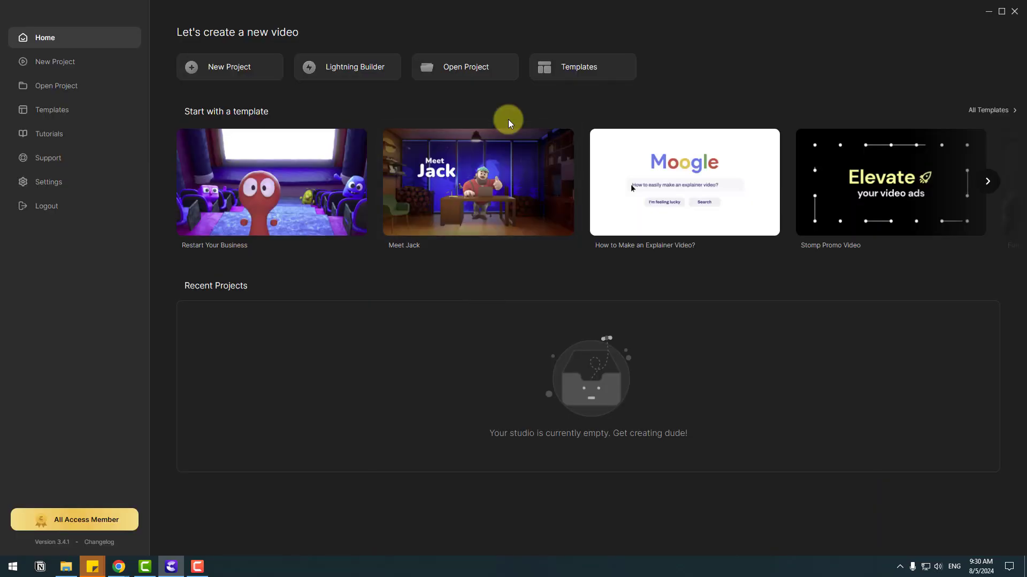
- Open the template library and browse the Character Explainer templates
{"action": "left_click", "coordinate": [582, 76]}
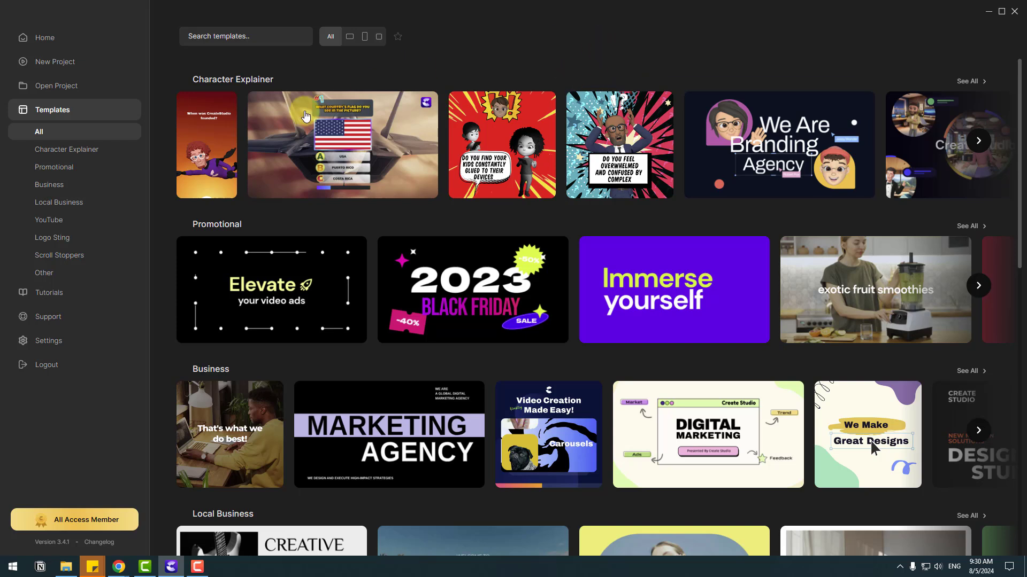
{"action": "left_click", "coordinate": [84, 152]}
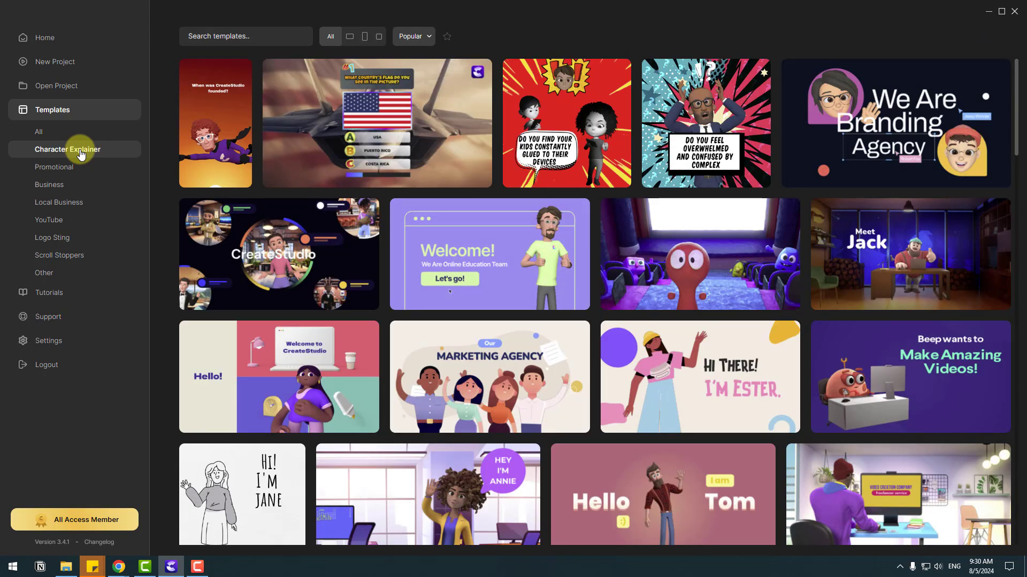
{"action": "scroll", "coordinate": [488, 131], "scroll_direction": "down", "scroll_amount": 6}
{"action": "scroll", "coordinate": [470, 234], "scroll_direction": "up", "scroll_amount": 6}
{"action": "scroll", "coordinate": [543, 216], "scroll_direction": "down", "scroll_amount": 5}
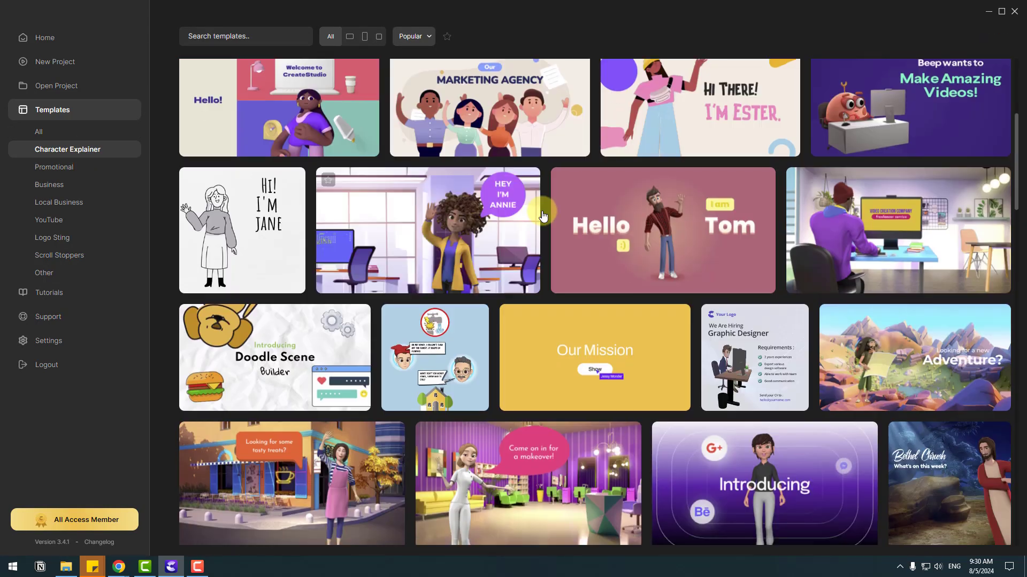
{"action": "scroll", "coordinate": [543, 215], "scroll_direction": "down", "scroll_amount": 10}
{"action": "scroll", "coordinate": [548, 219], "scroll_direction": "down", "scroll_amount": 5}
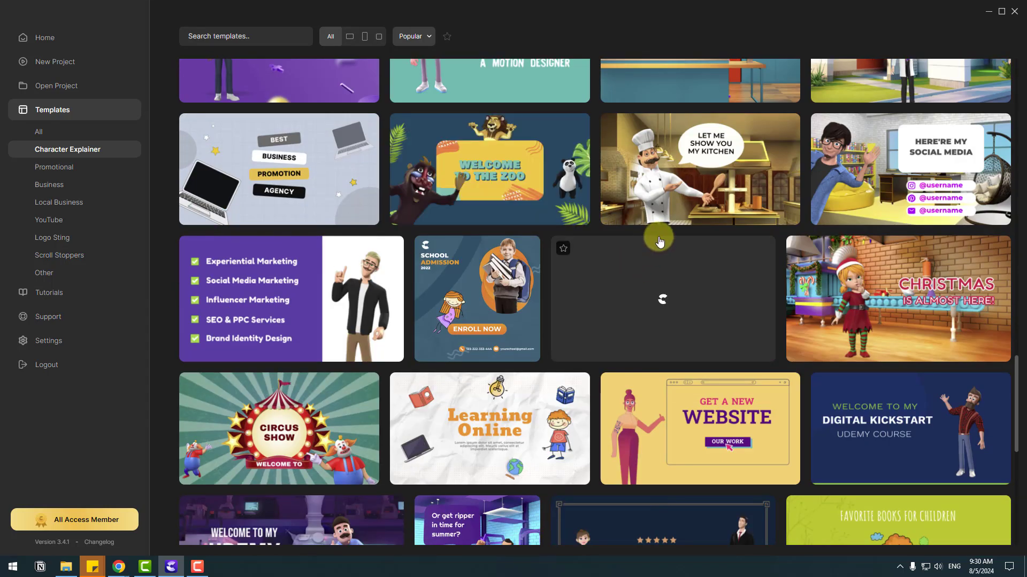
- Browse the ready-made templates in the Promotional, Business and Local Business categories
{"action": "scroll", "coordinate": [557, 348], "scroll_direction": "up", "scroll_amount": 10}
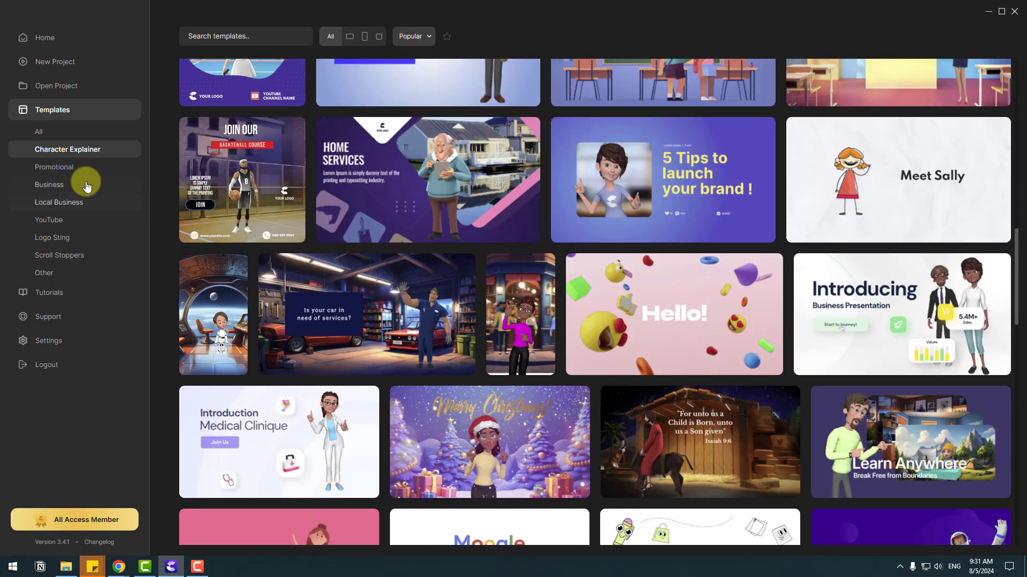
{"action": "left_click", "coordinate": [85, 172]}
{"action": "left_click_drag", "start_coordinate": [1016, 104], "coordinate": [1011, 300]}
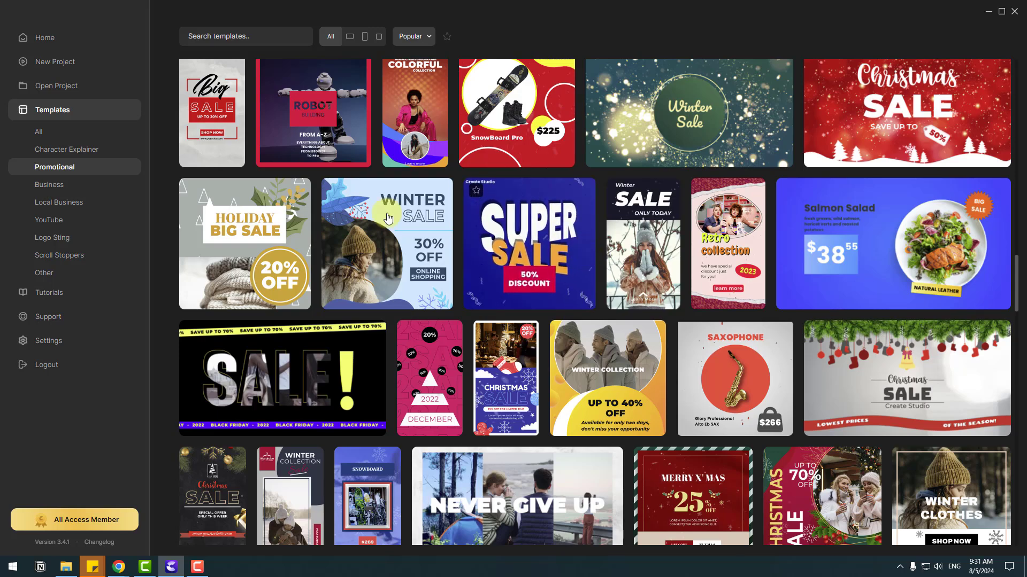
{"action": "left_click", "coordinate": [64, 186]}
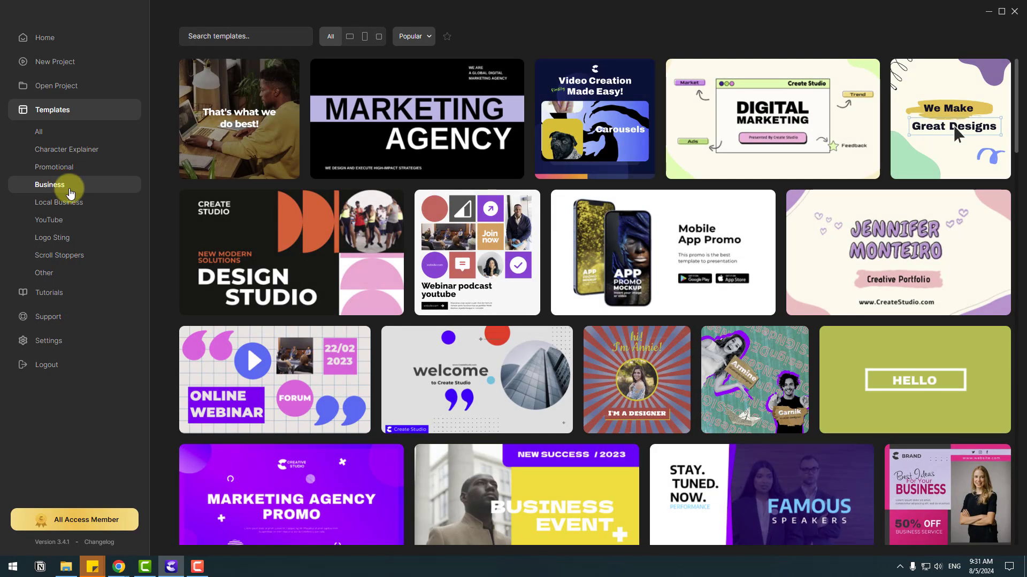
{"action": "left_click", "coordinate": [46, 209]}
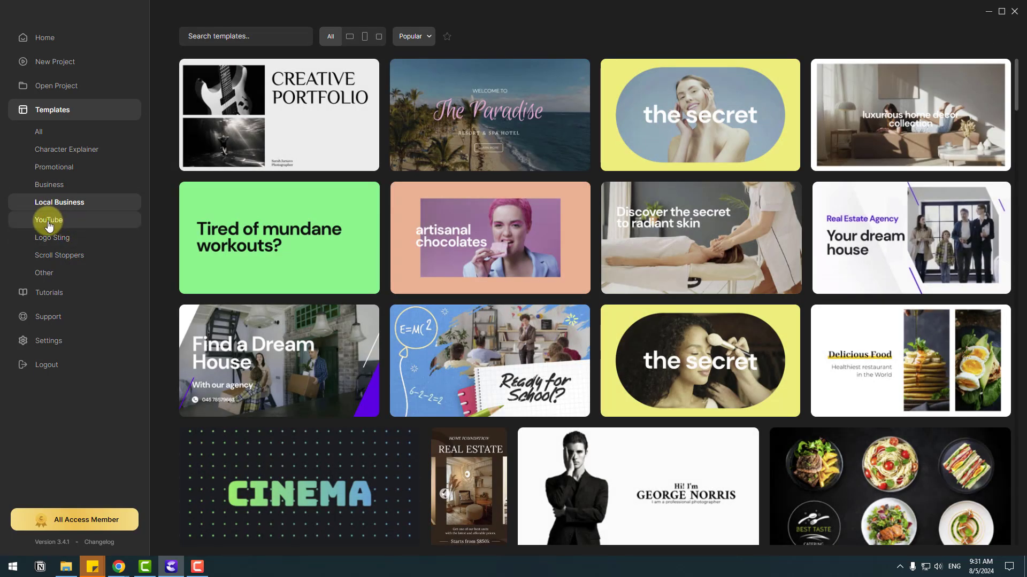
- Browse the YouTube template category through to the end of its list
{"action": "left_click", "coordinate": [49, 220]}
{"action": "scroll", "coordinate": [774, 230], "scroll_direction": "down", "scroll_amount": 3}
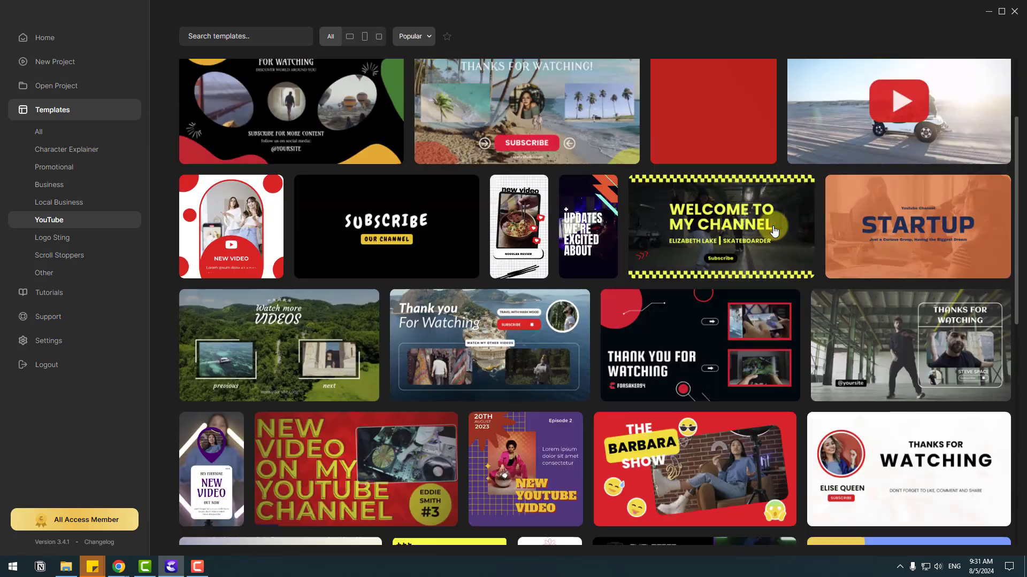
{"action": "scroll", "coordinate": [855, 235], "scroll_direction": "down", "scroll_amount": 4}
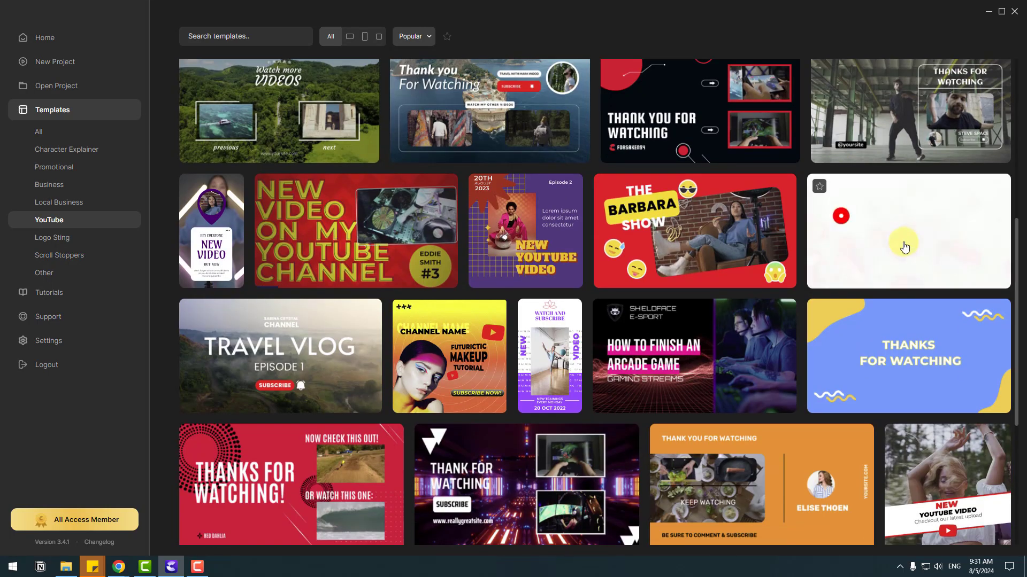
{"action": "scroll", "coordinate": [883, 252], "scroll_direction": "down", "scroll_amount": 5}
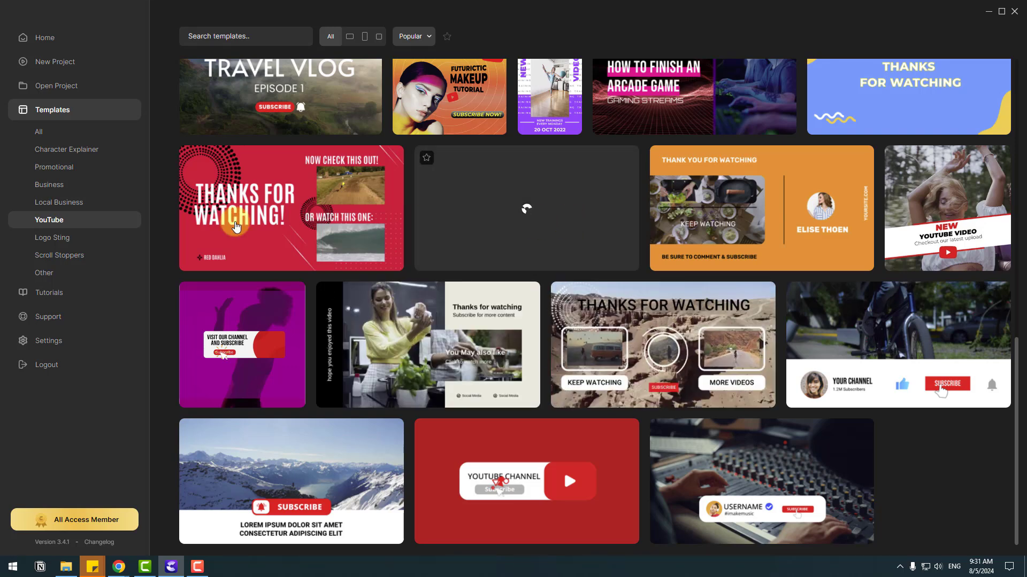
- Look through the logo animation templates in the Logo Sting category
{"action": "left_click", "coordinate": [51, 237]}
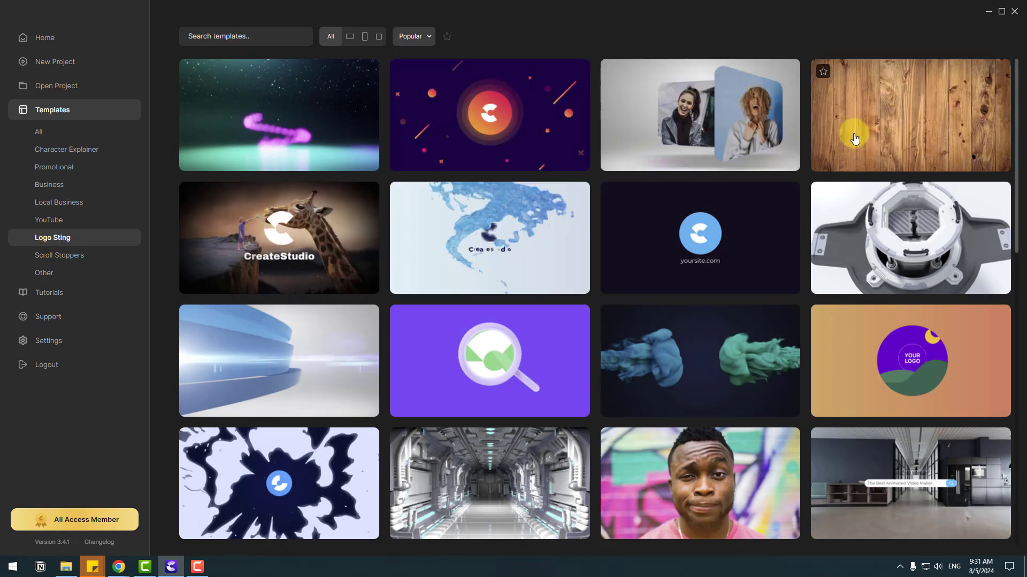
{"action": "scroll", "coordinate": [683, 260], "scroll_direction": "down", "scroll_amount": 4}
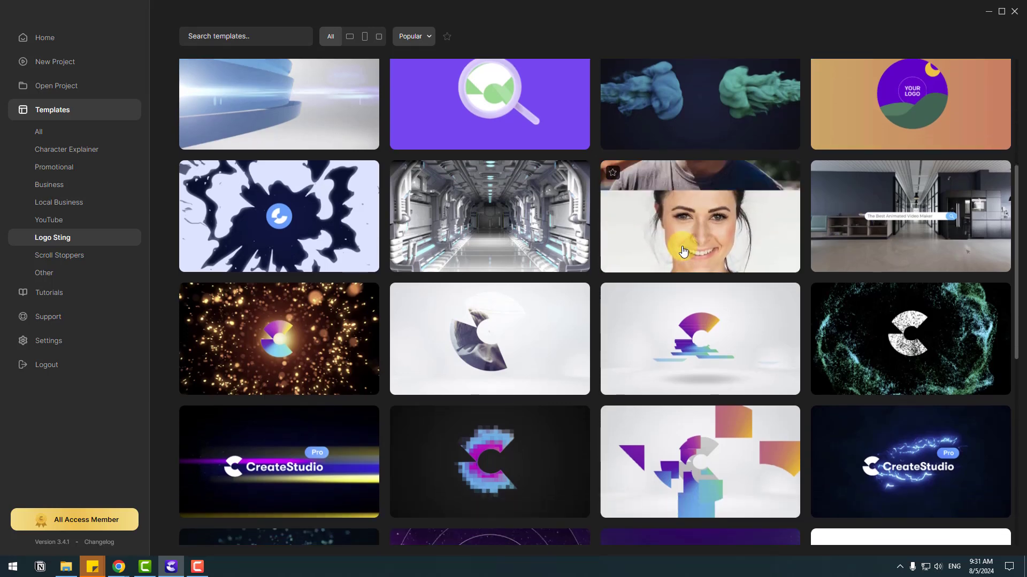
{"action": "scroll", "coordinate": [682, 257], "scroll_direction": "down", "scroll_amount": 5}
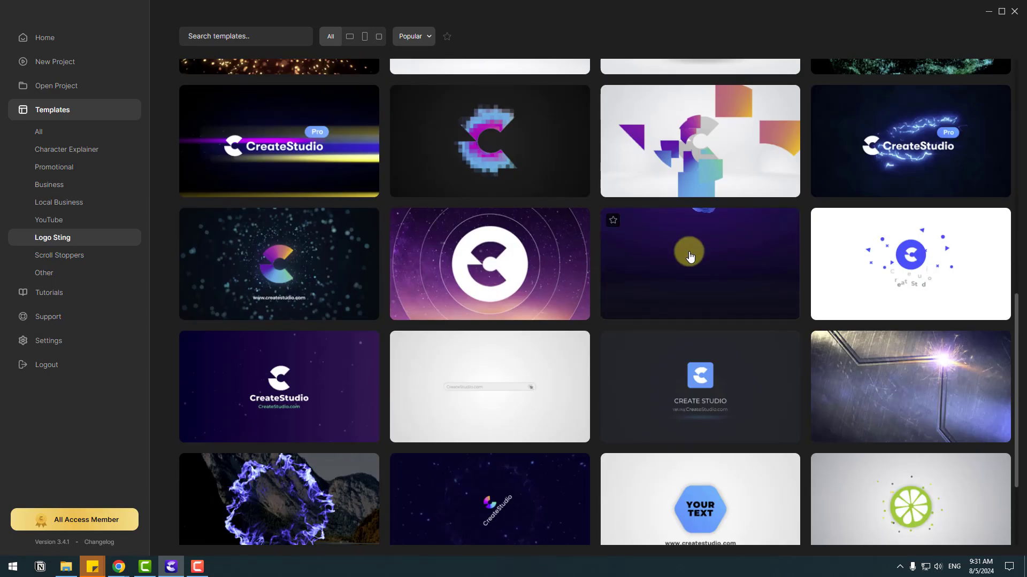
- Show the Scroll Stoppers category and look over its attention-grabbing headline templates
{"action": "left_click", "coordinate": [52, 261]}
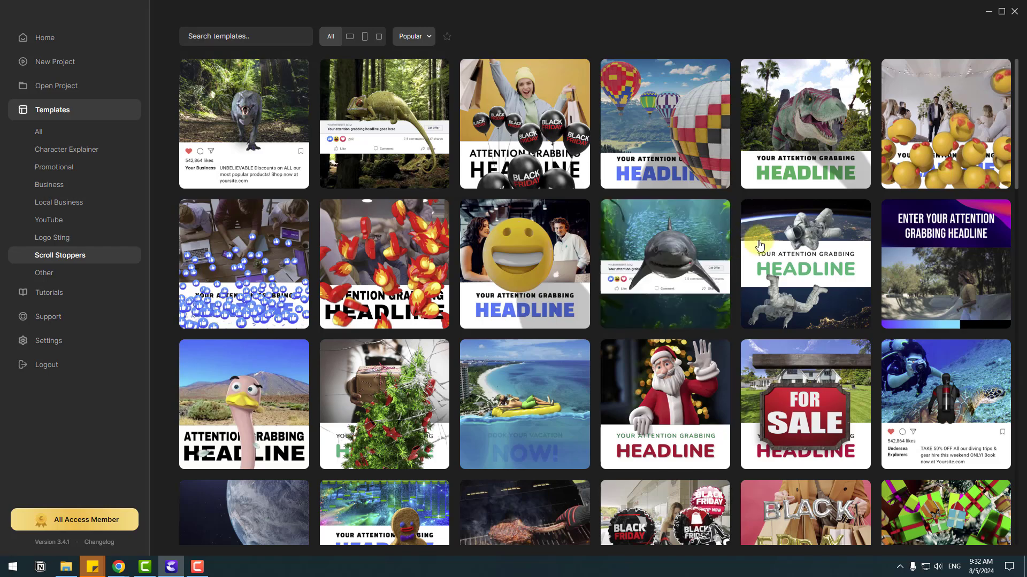
{"action": "scroll", "coordinate": [760, 241], "scroll_direction": "down", "scroll_amount": 2}
{"action": "scroll", "coordinate": [817, 242], "scroll_direction": "down", "scroll_amount": 3}
{"action": "scroll", "coordinate": [807, 236], "scroll_direction": "up", "scroll_amount": 2}
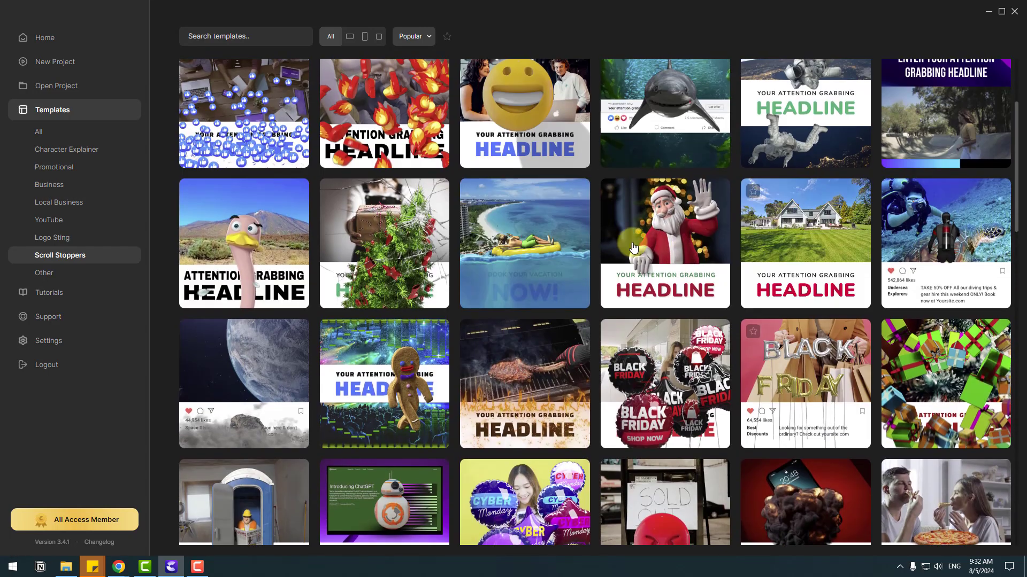